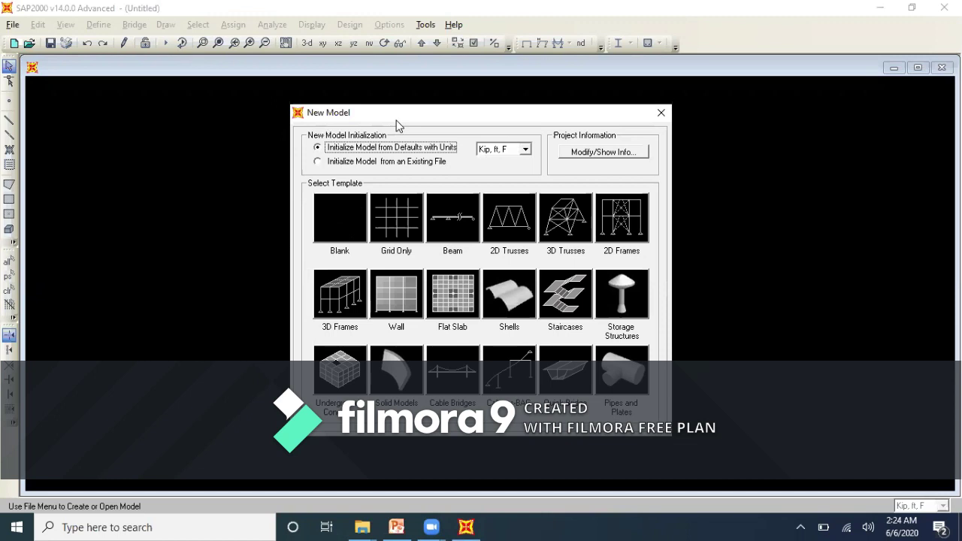
- Initialize a new model with Kip, ft, F units using the Grid Only template
drag(389, 125, 333, 125)
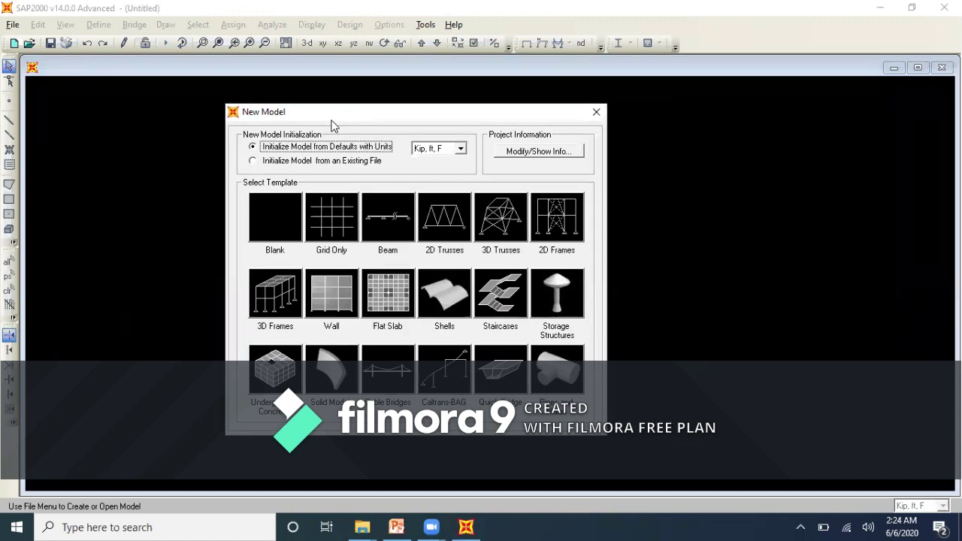
click(460, 149)
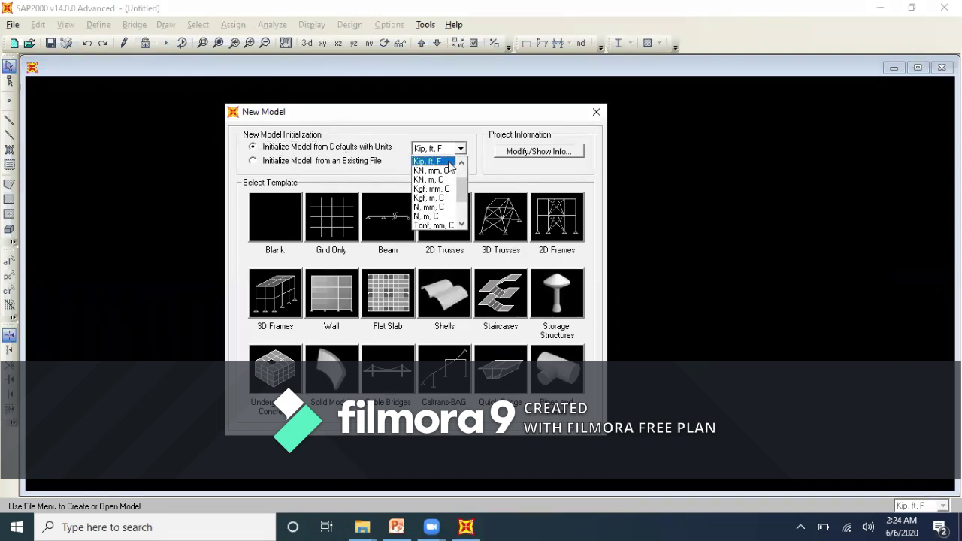
click(447, 162)
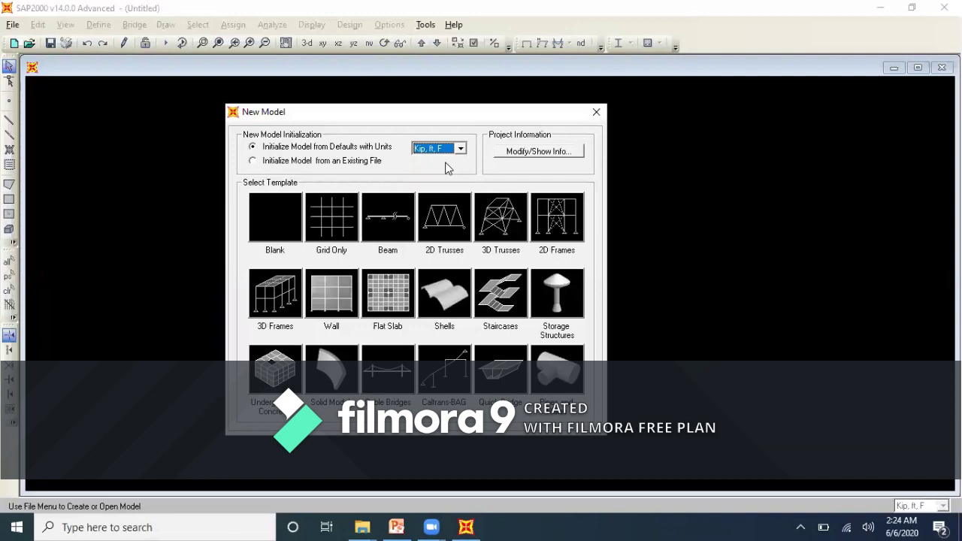
click(339, 216)
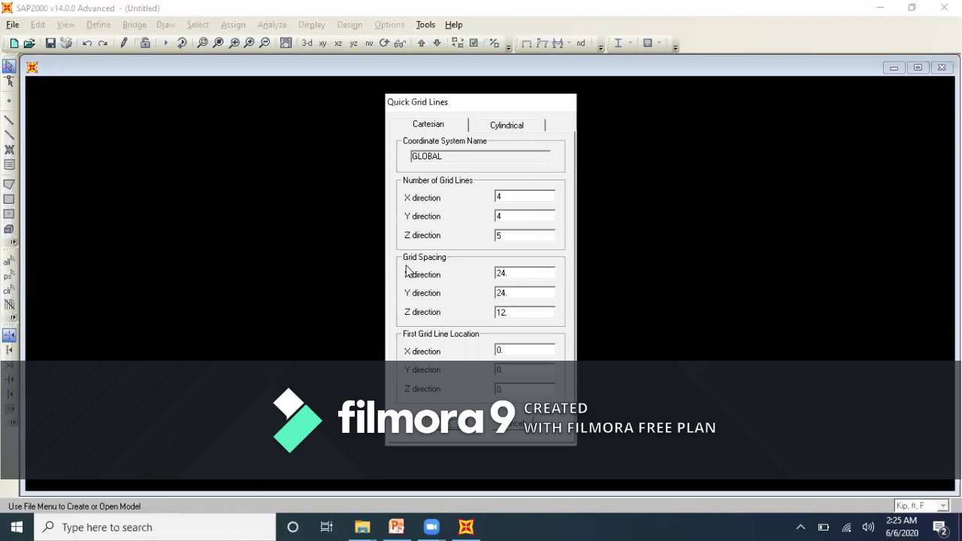
- Check the Example 1 beam slide in PowerPoint and set the grid line counts in SAP2000 to X 3, Y 1, Z 1
click(396, 526)
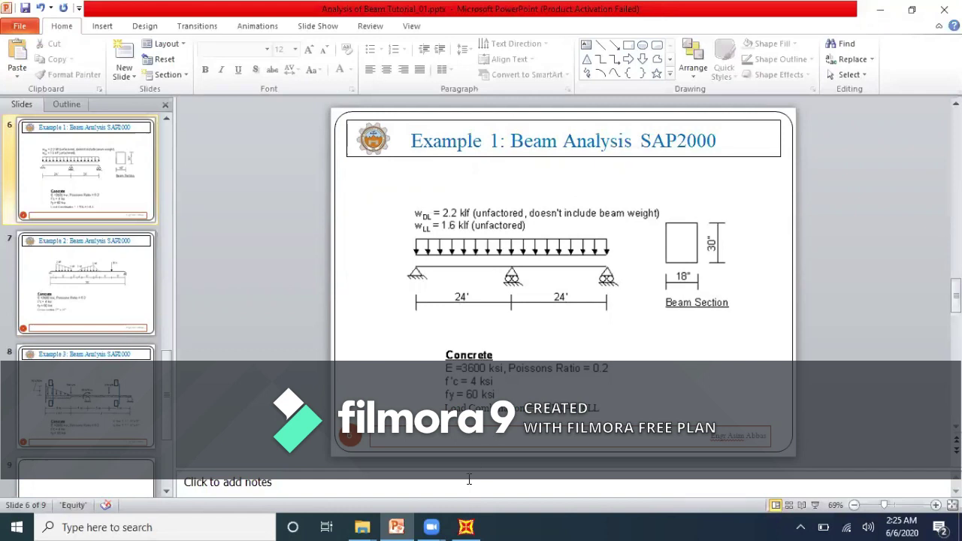
click(463, 527)
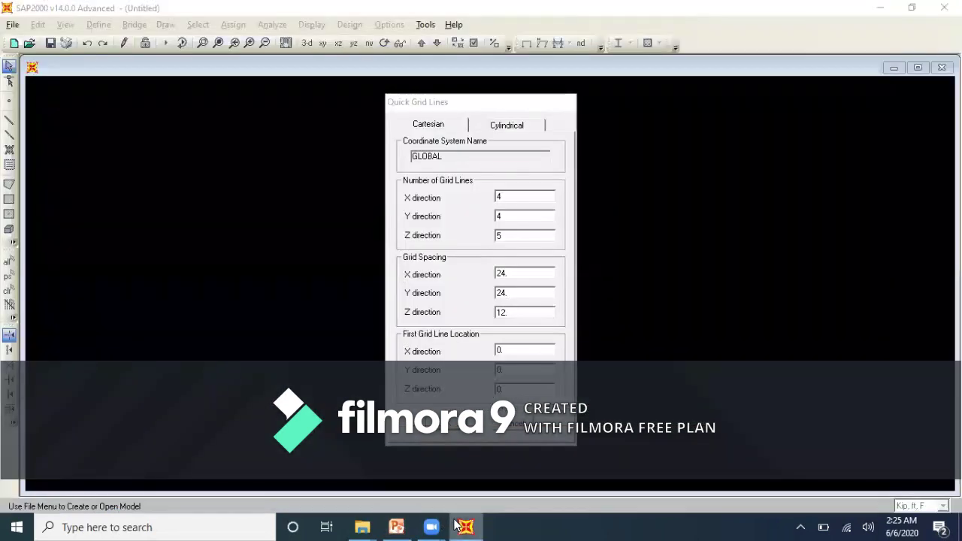
double_click(508, 196)
text(3)
double_click(509, 216)
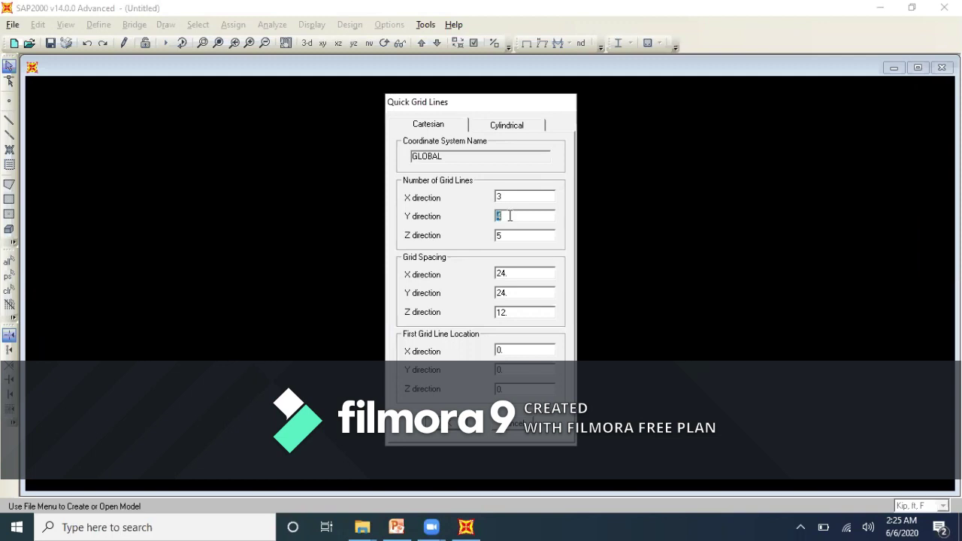
text(1)
double_click(510, 236)
text(1)
- Set the grid spacing to 24 ft in X and 1 ft in Y and Z, and generate the grid
double_click(509, 272)
double_click(510, 294)
text(1)
double_click(509, 311)
text(1)
click(456, 422)
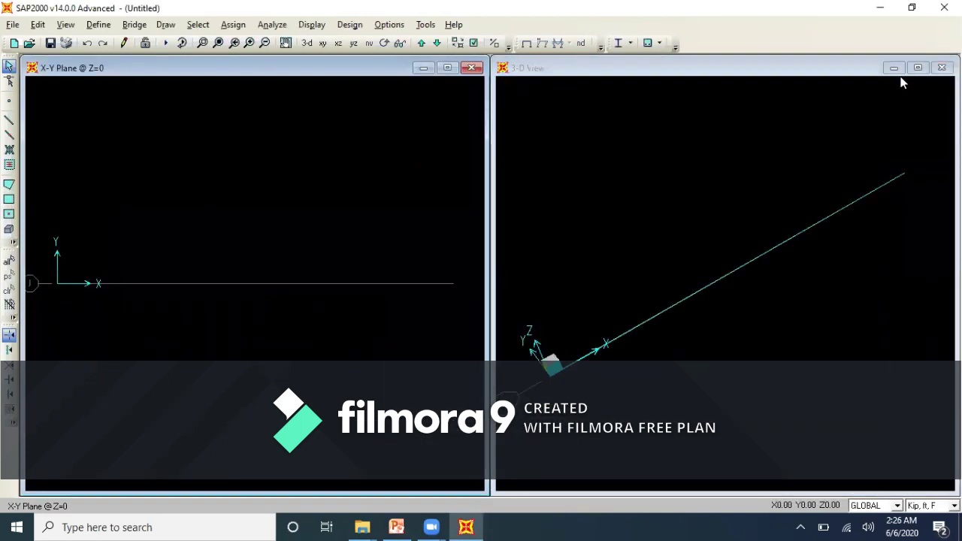
- Close the 3-D view and show the X-Z plane at Y=0 in the remaining window
click(941, 68)
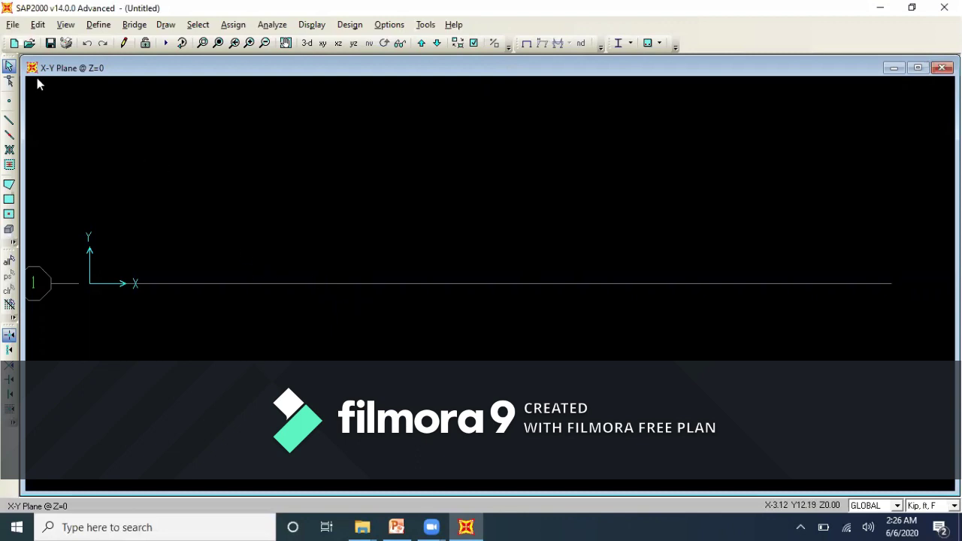
click(339, 44)
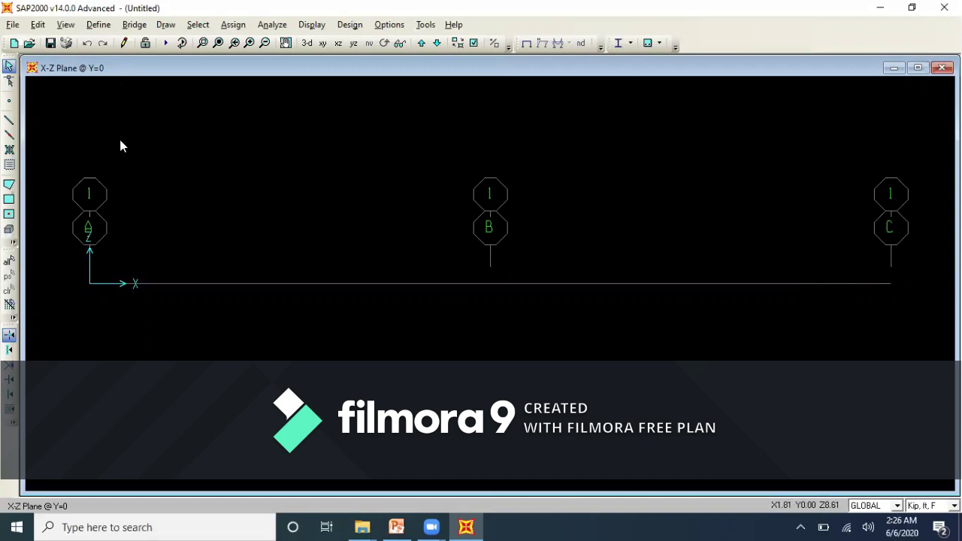
- Add a new material definition and name it "Concrete 4KSI"
click(99, 26)
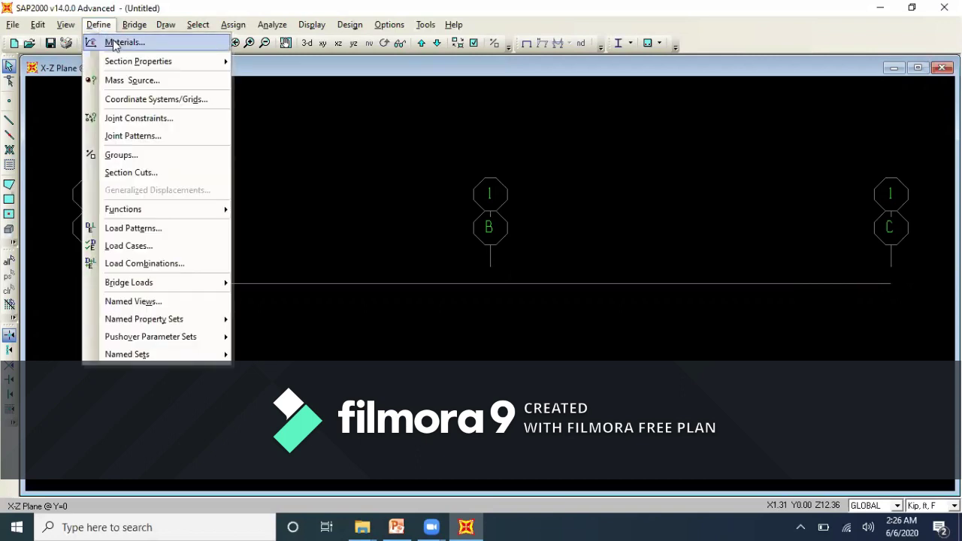
click(115, 44)
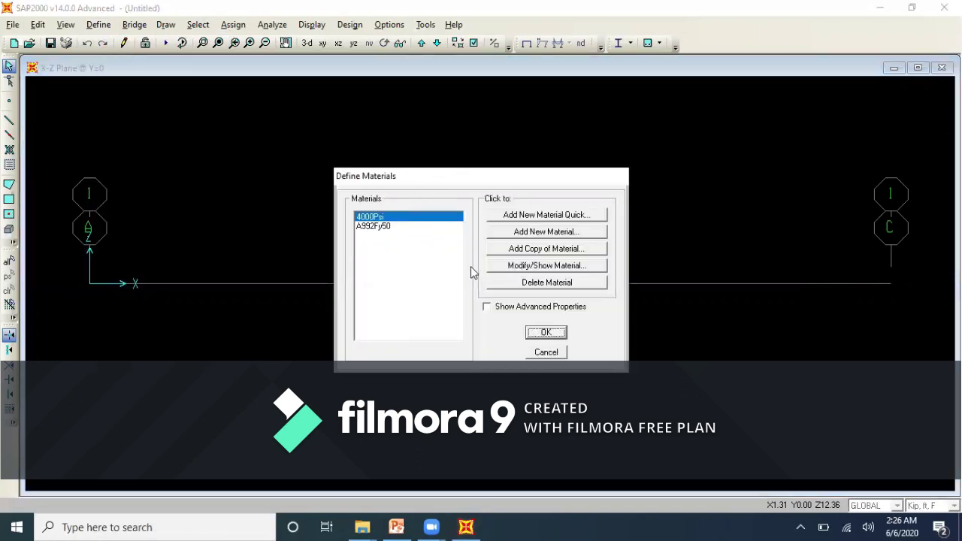
click(547, 231)
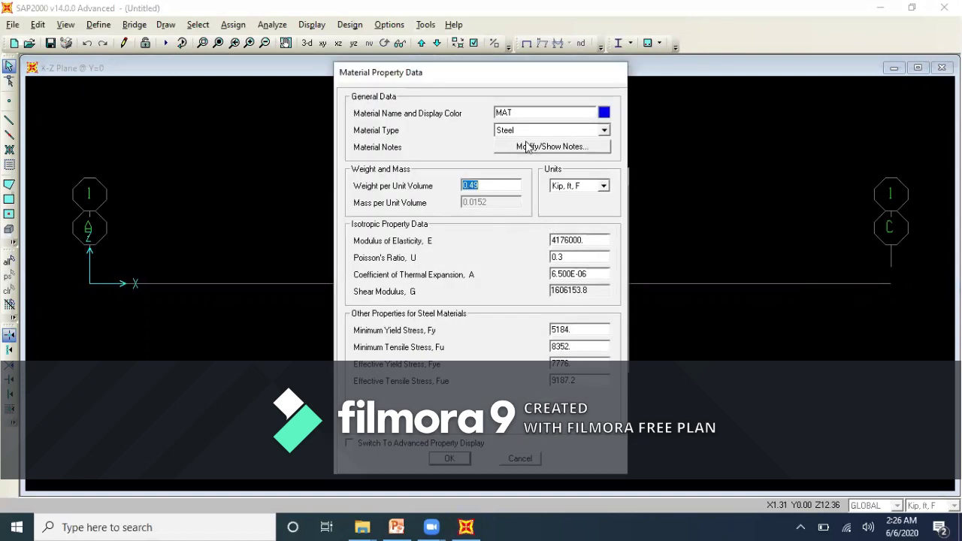
click(515, 114)
key(BackSpace)
key(BackSpace)
key(BackSpace)
text(Co)
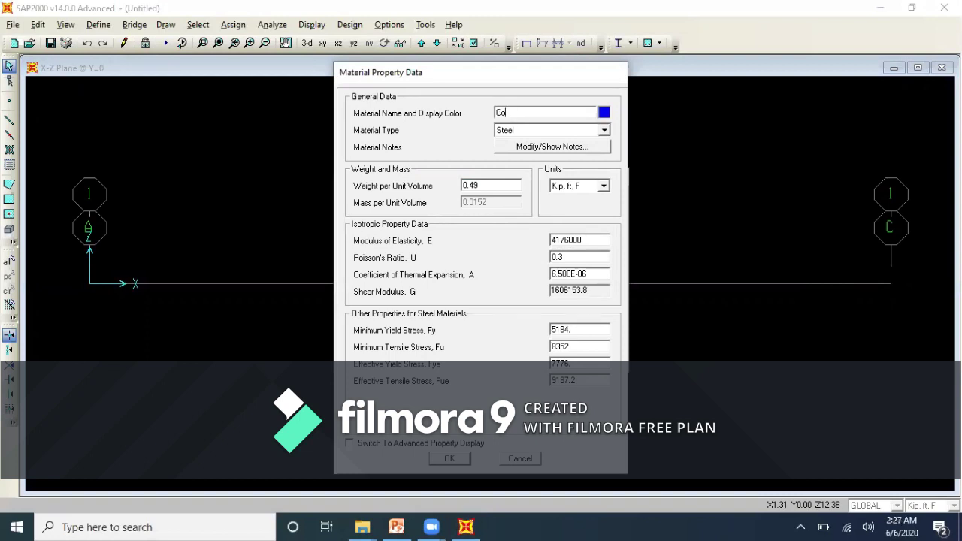
text(ncrete)
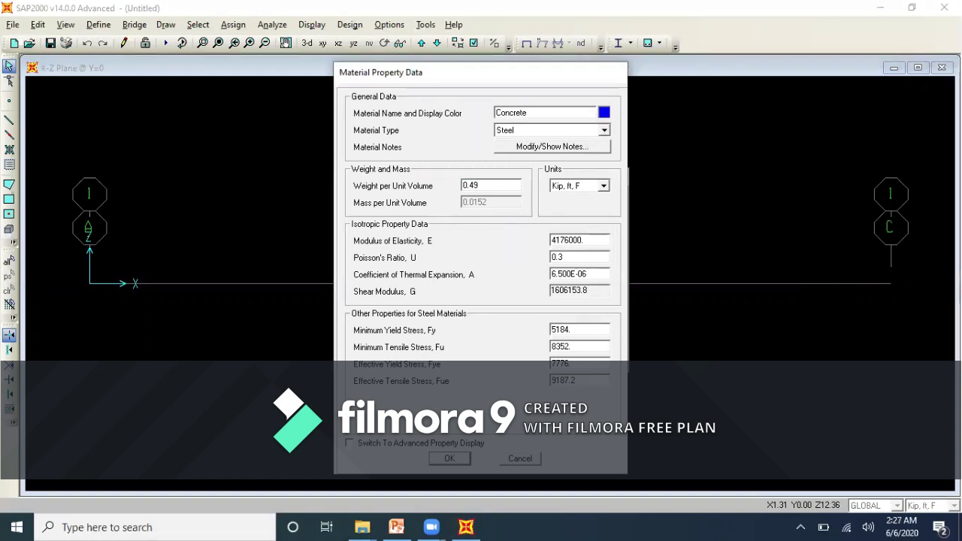
text( SKSI)
key(BackSpace)
key(BackSpace)
key(BackSpace)
key(BackSpace)
text(4KSI)
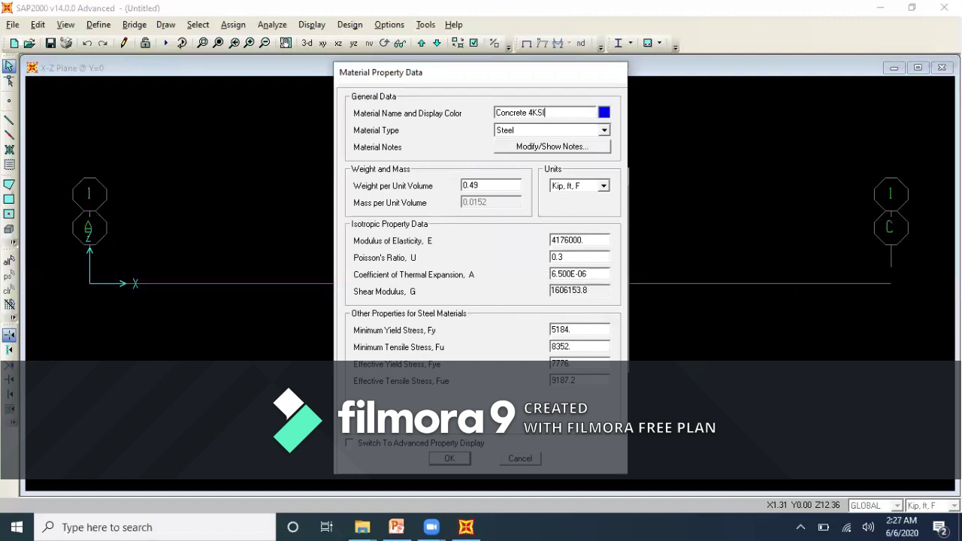
- Set the new material's type to Concrete and its units to Kip, in, F
click(593, 133)
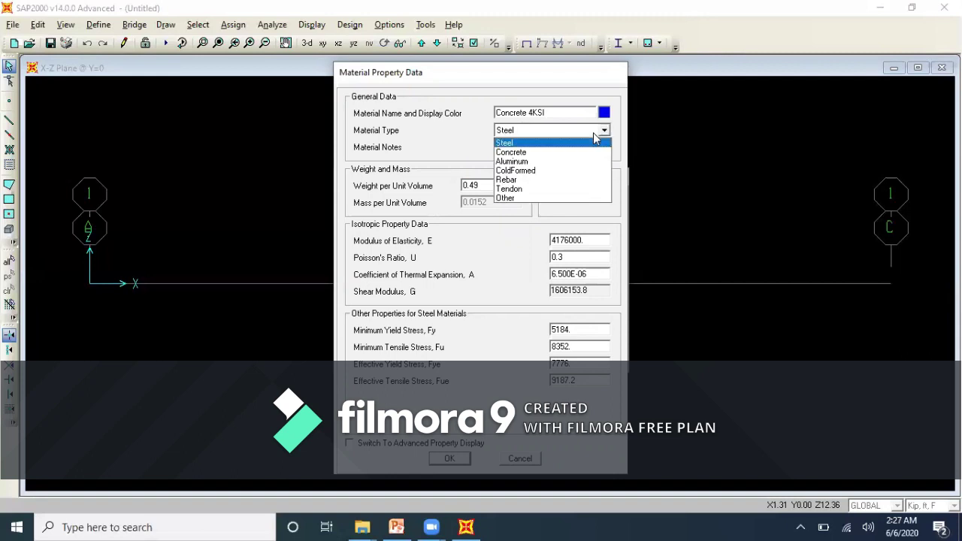
click(560, 153)
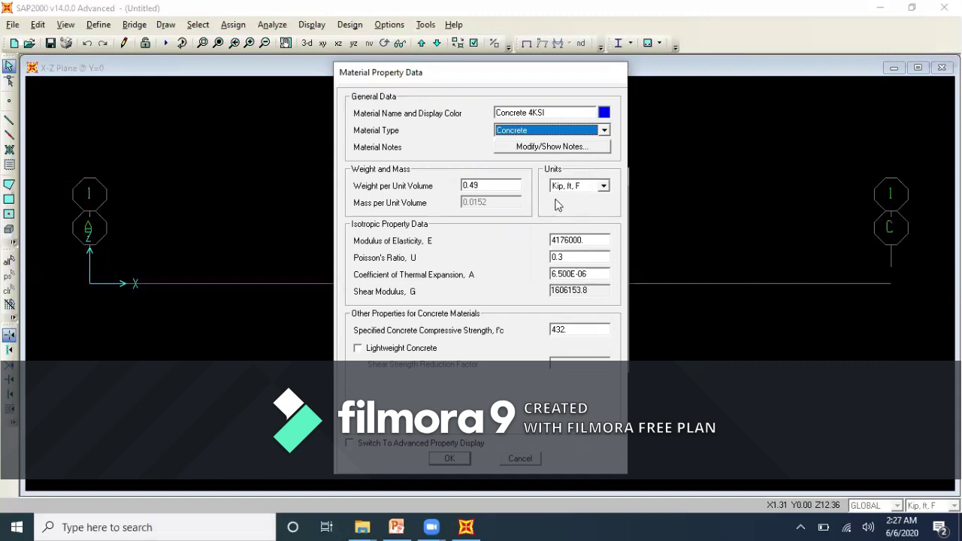
click(602, 186)
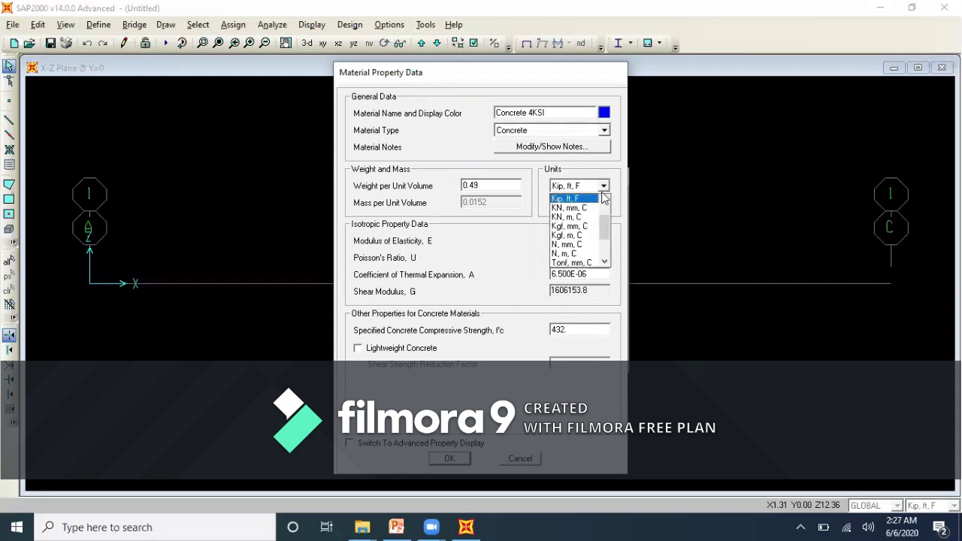
click(603, 199)
click(566, 203)
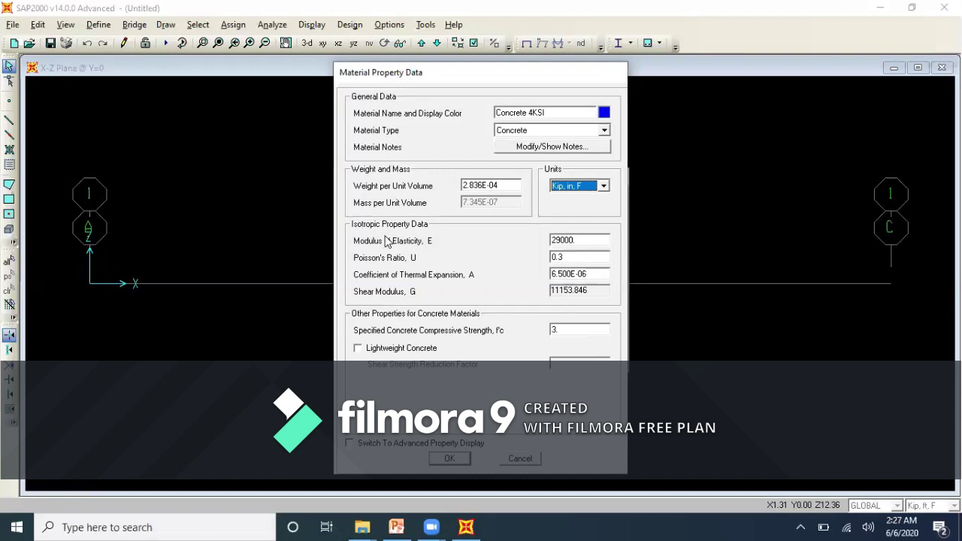
- Give the concrete a modulus of elasticity of 3600, Poisson's ratio 0.2 and compressive strength f'c of 4, and save the material
click(576, 240)
double_click(575, 240)
text(000)
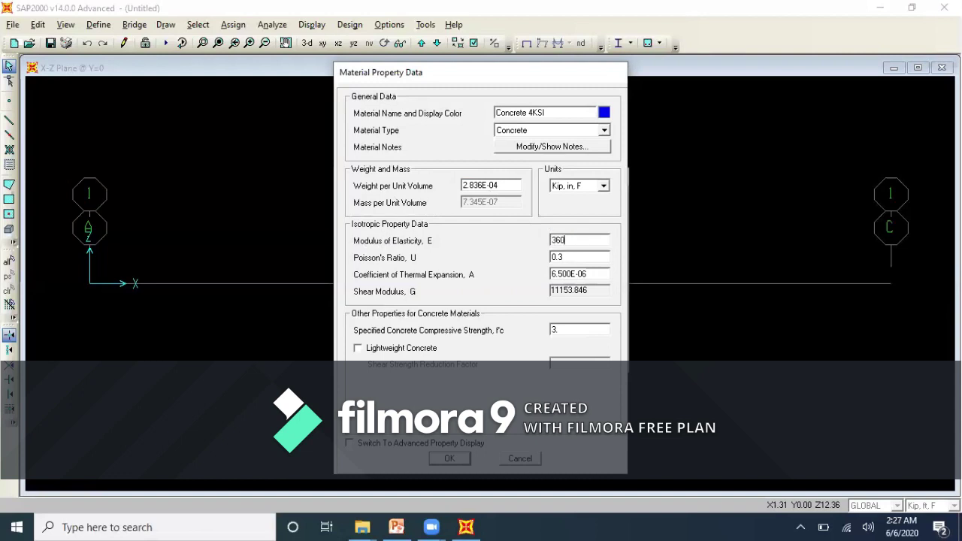
click(579, 257)
text(0.2)
click(577, 328)
text(4)
click(462, 458)
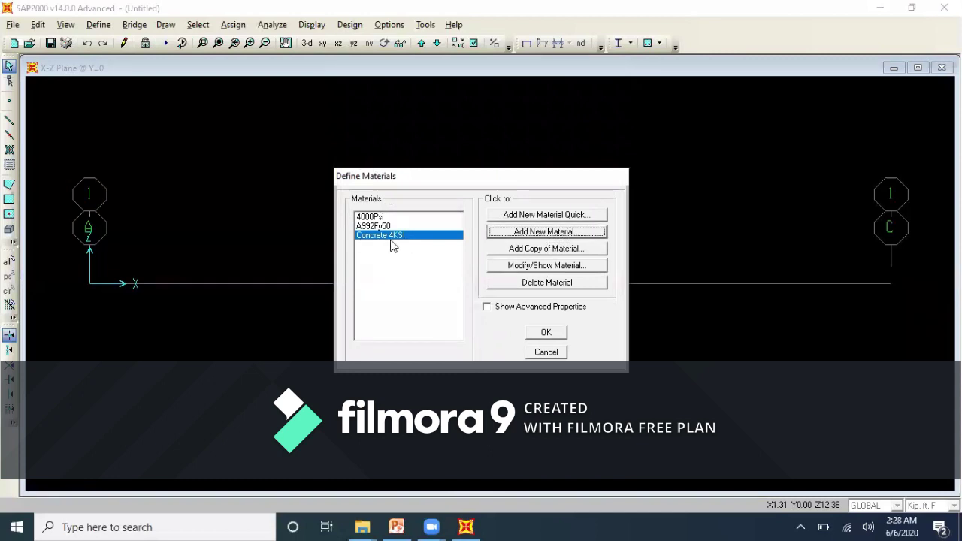
click(549, 332)
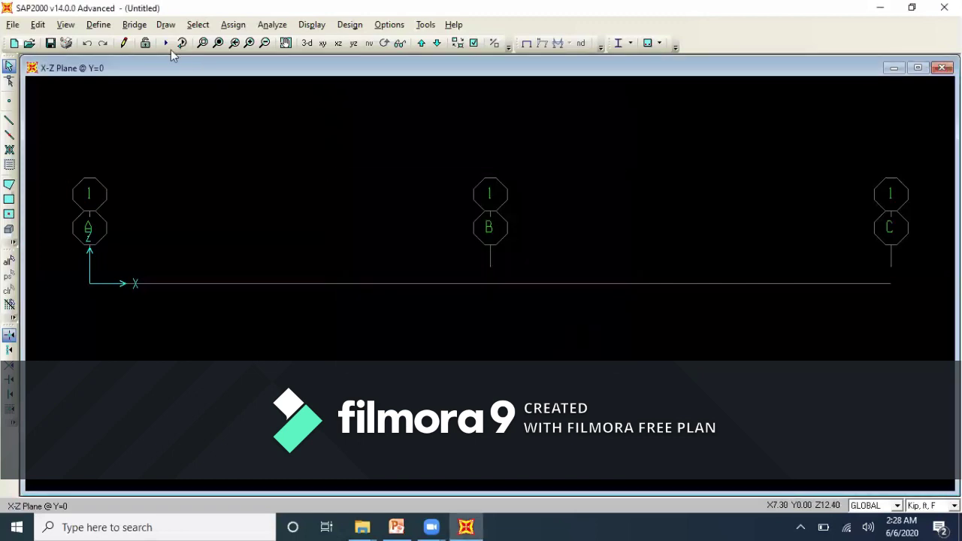
- Start a new frame section property of type Concrete with a rectangular shape
click(98, 29)
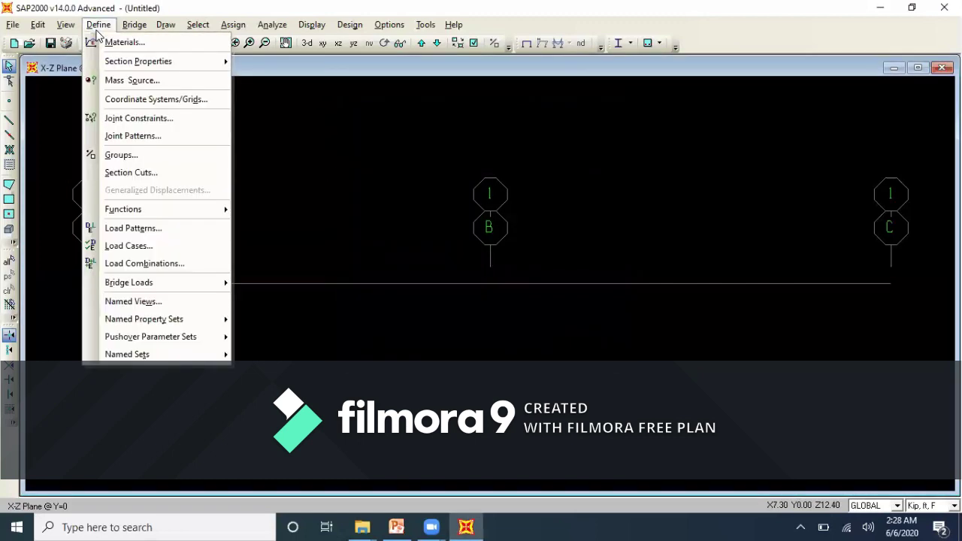
mouse_move(124, 66)
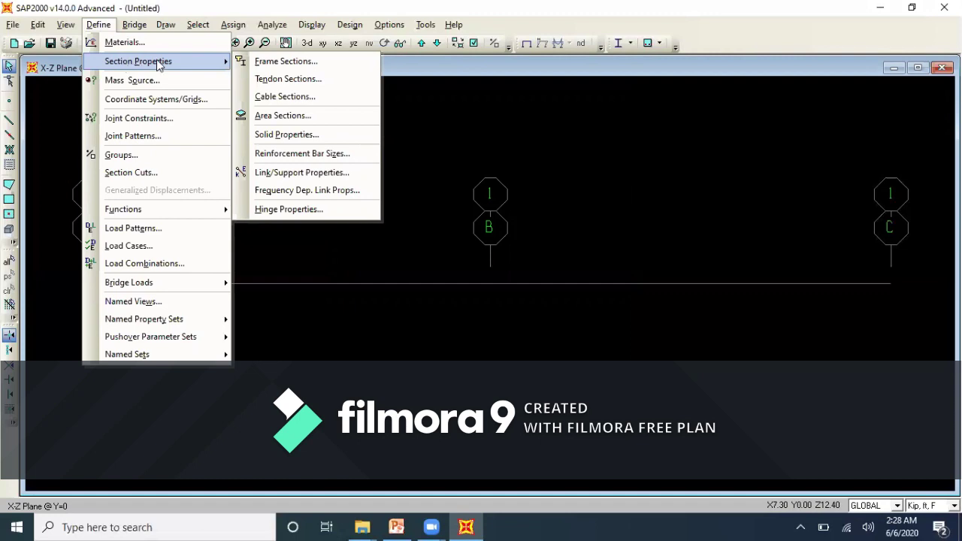
click(248, 67)
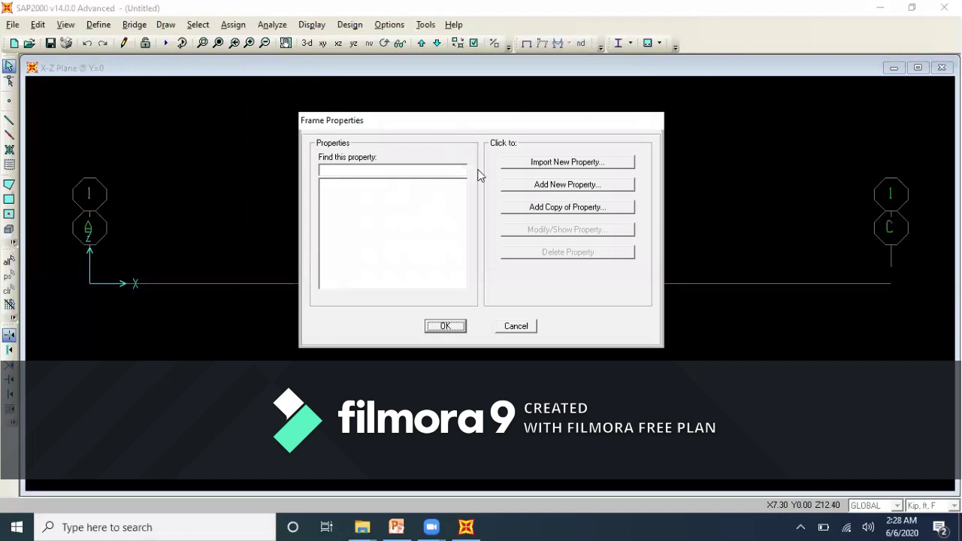
click(554, 187)
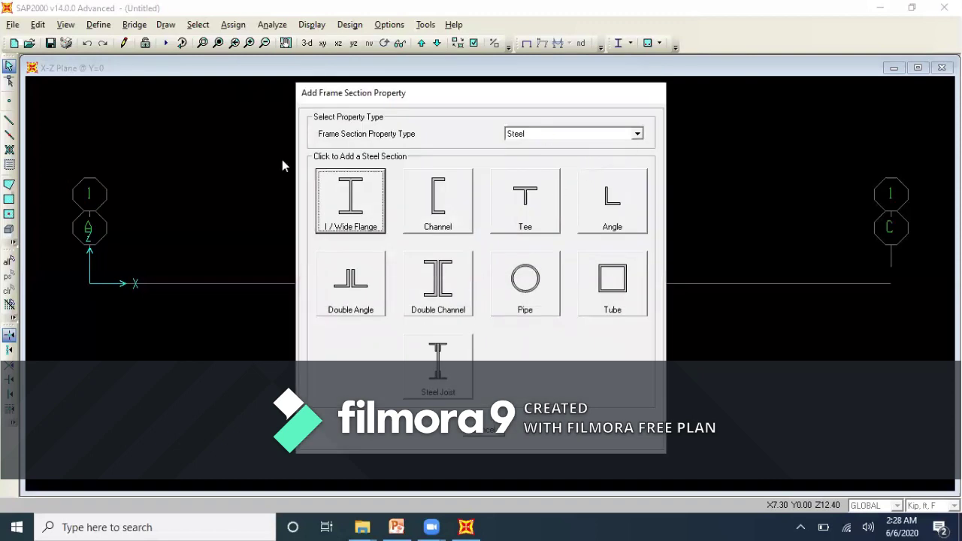
click(637, 135)
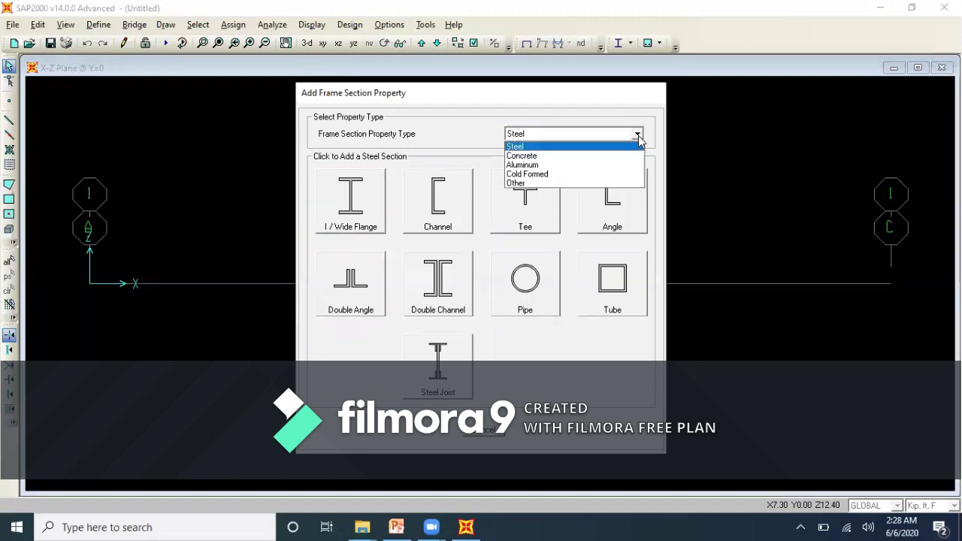
click(561, 155)
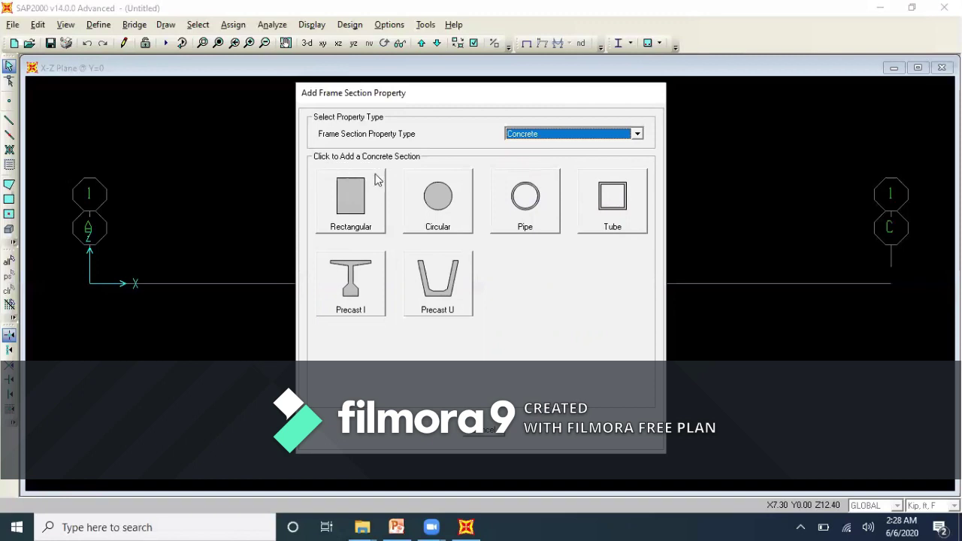
click(344, 218)
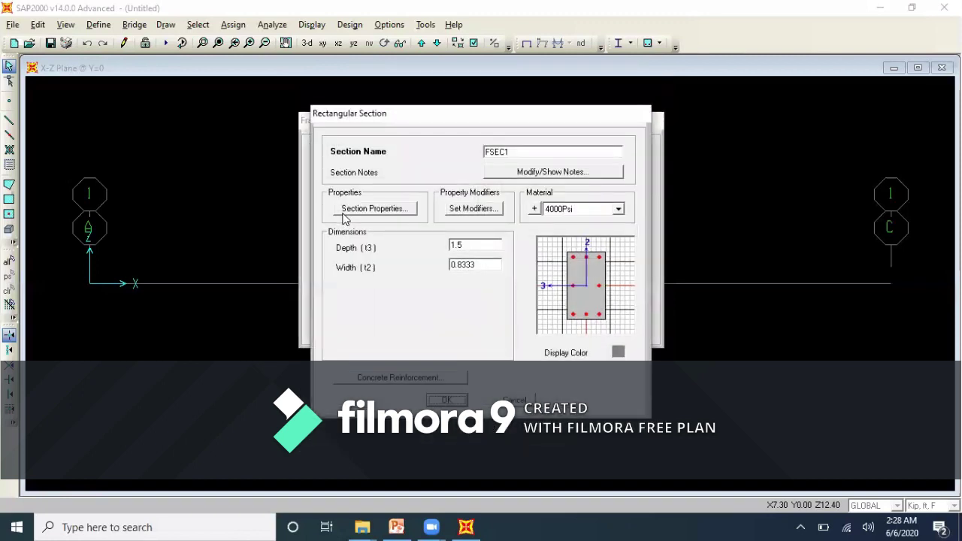
- Name the rectangular section "Beam18x30"
click(511, 151)
key(BackSpace)
key(BackSpace)
key(BackSpace)
key(BackSpace)
key(BackSpace)
text(Beam)
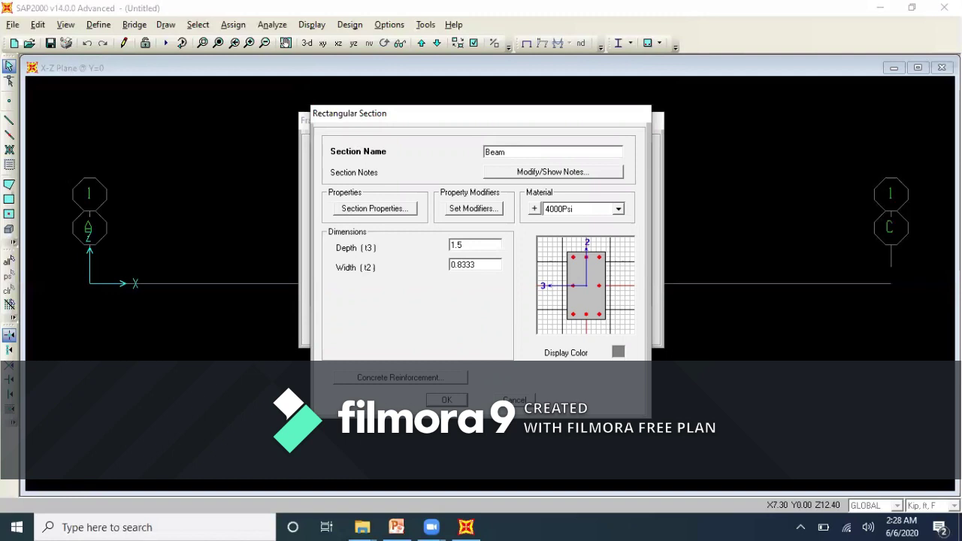
text(18x30)
- Assign the Concrete 4KSI material to the beam section and set its depth (t3) to 30/12 ft
click(618, 210)
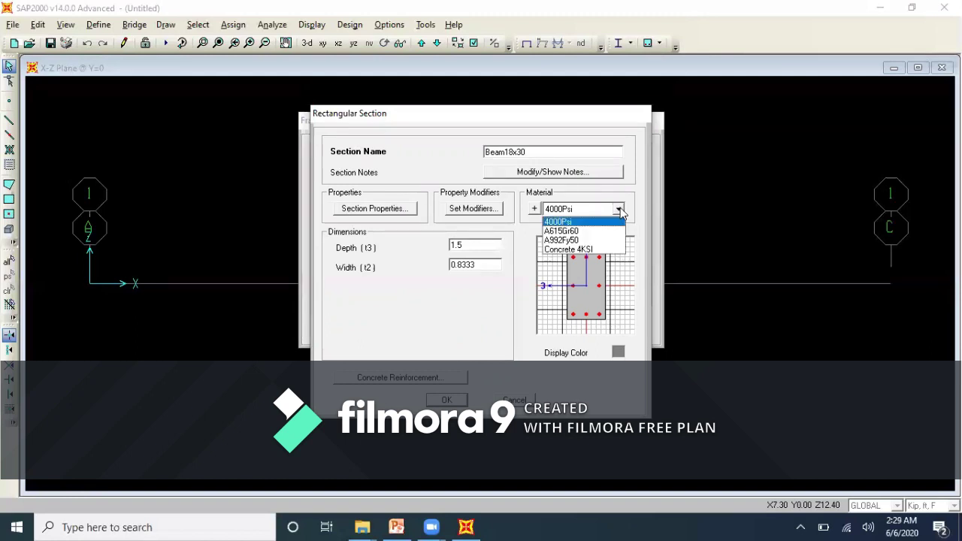
click(605, 248)
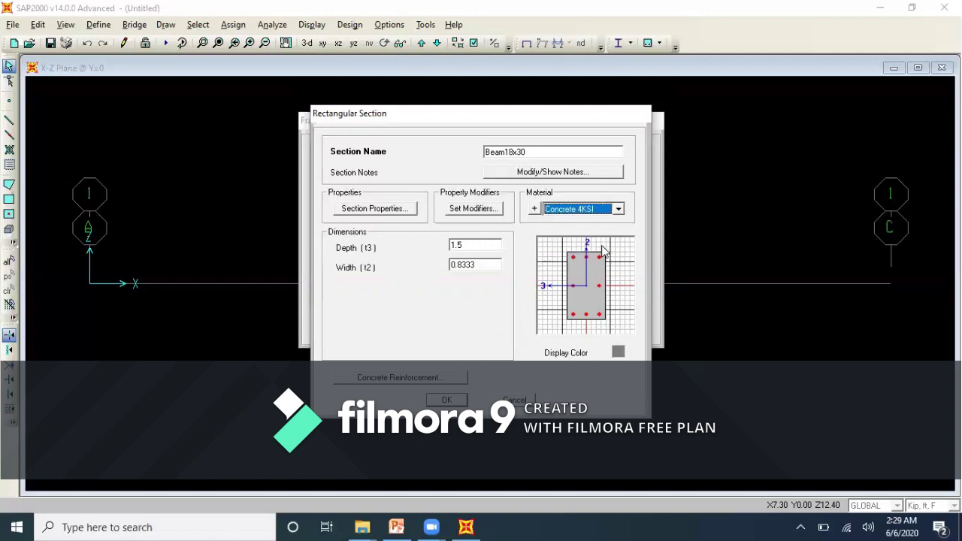
double_click(467, 245)
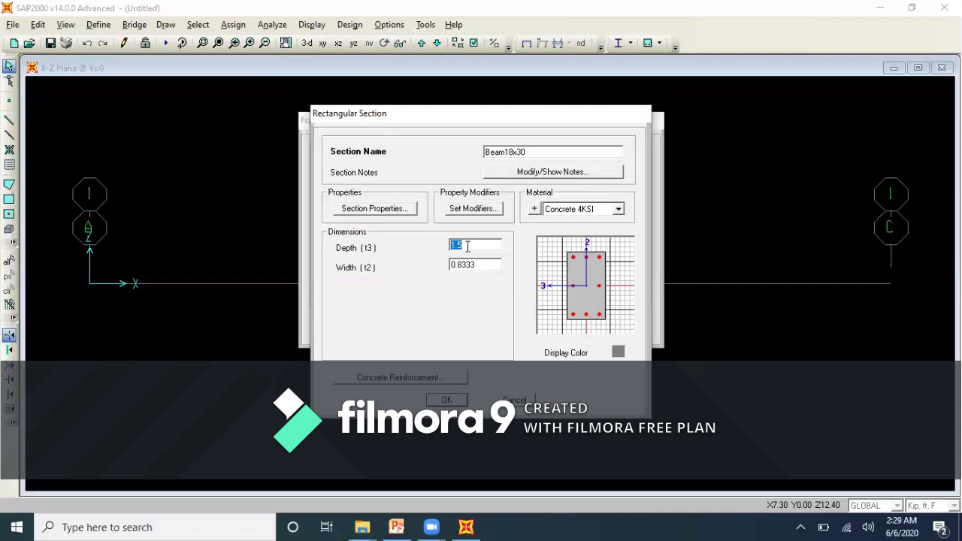
text(30/12)
key(Return)
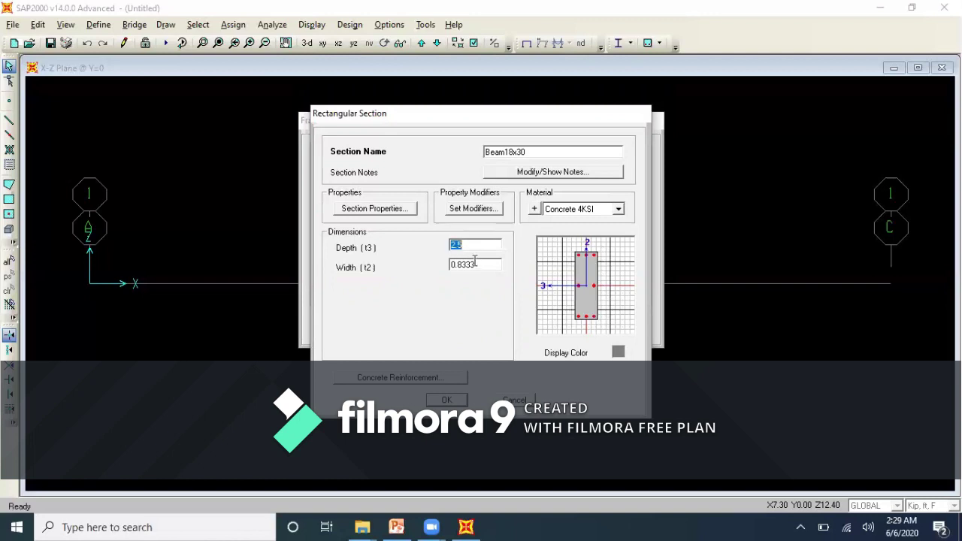
- Set the rectangular section's width (t2) to 18/12 ft
double_click(475, 267)
text(18/12)
key(Return)
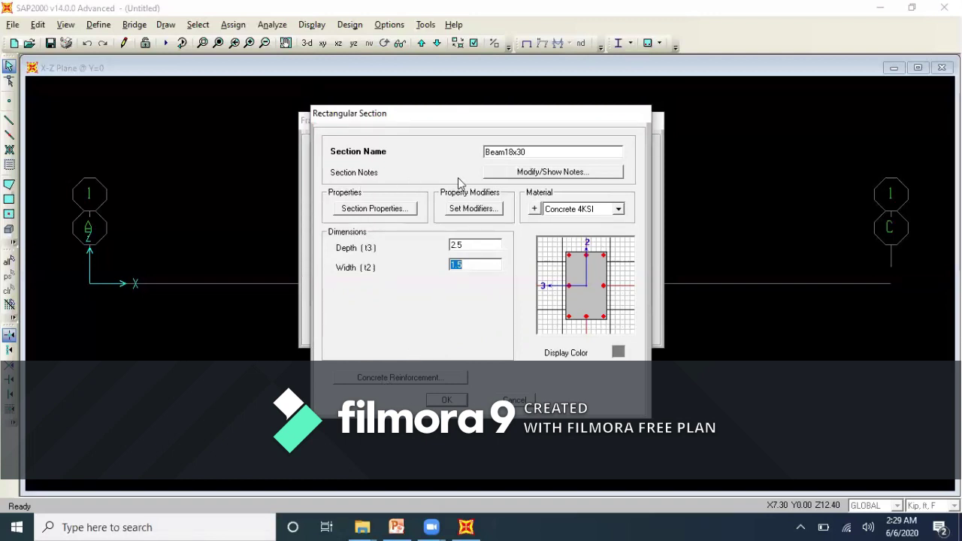
- Set the section's concrete reinforcement design type to Beam (M3 Design Only) and save the frame property
click(401, 378)
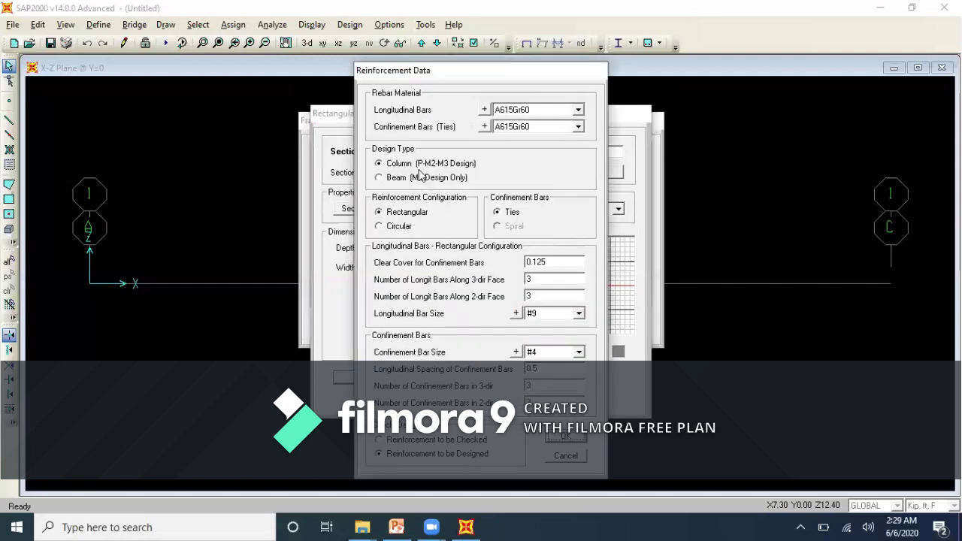
click(377, 177)
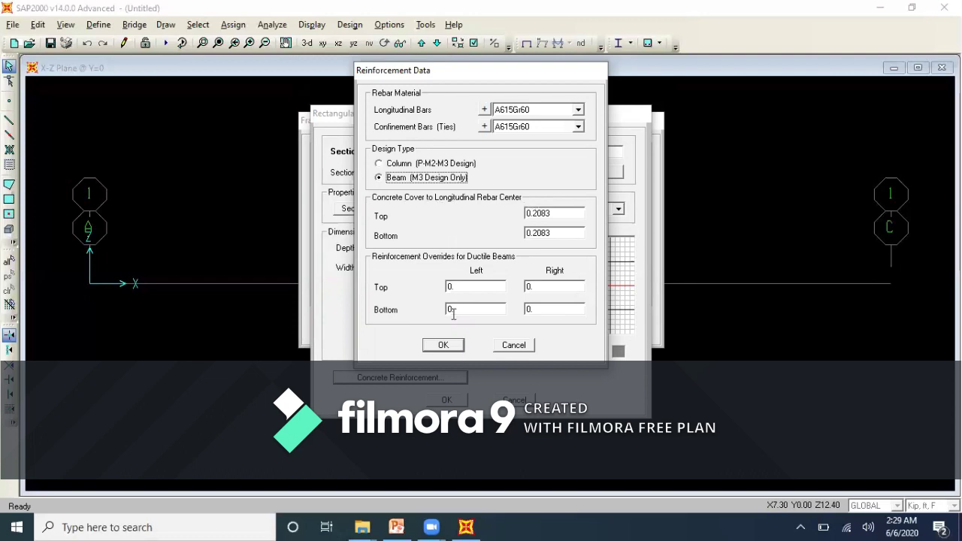
click(451, 345)
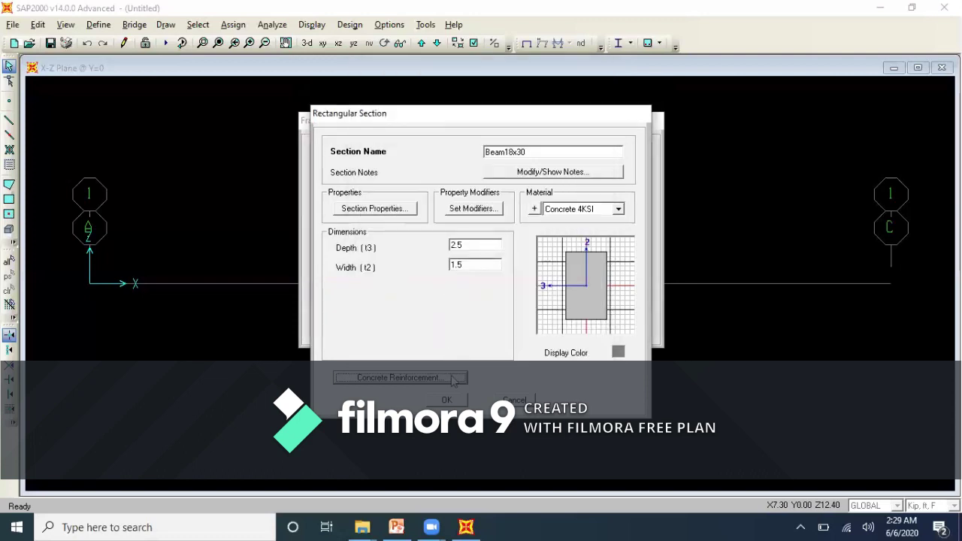
click(453, 404)
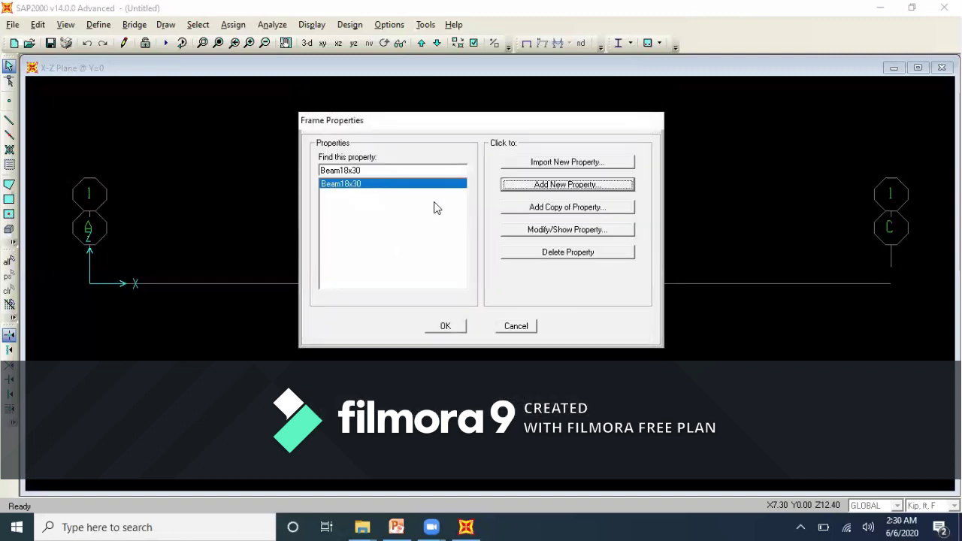
click(444, 326)
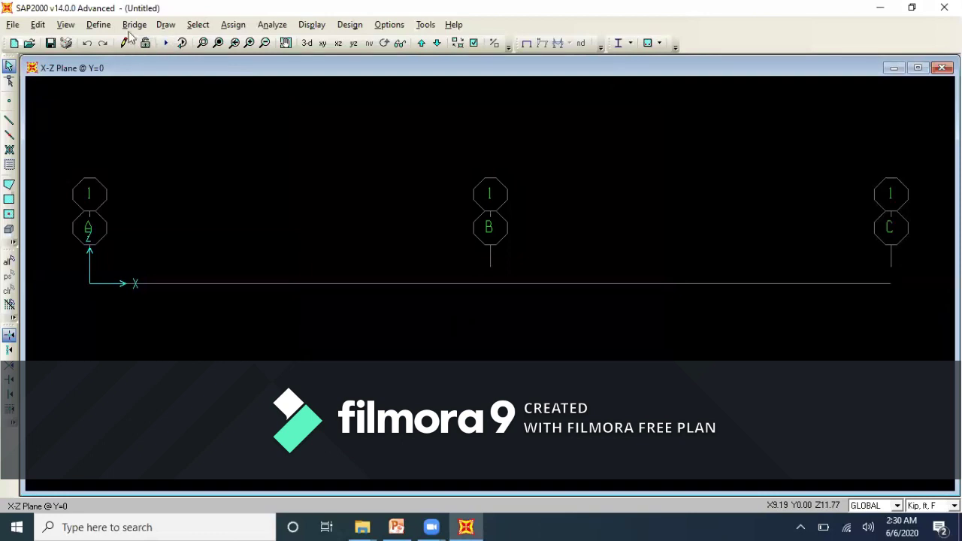
- Add a load pattern named LIVE of type LIVE with a self-weight multiplier of 0
click(99, 24)
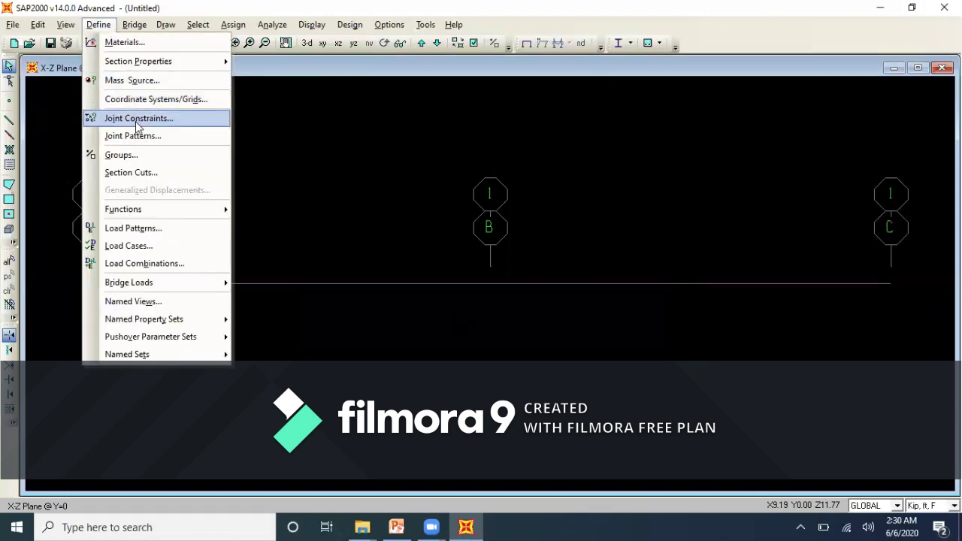
click(155, 228)
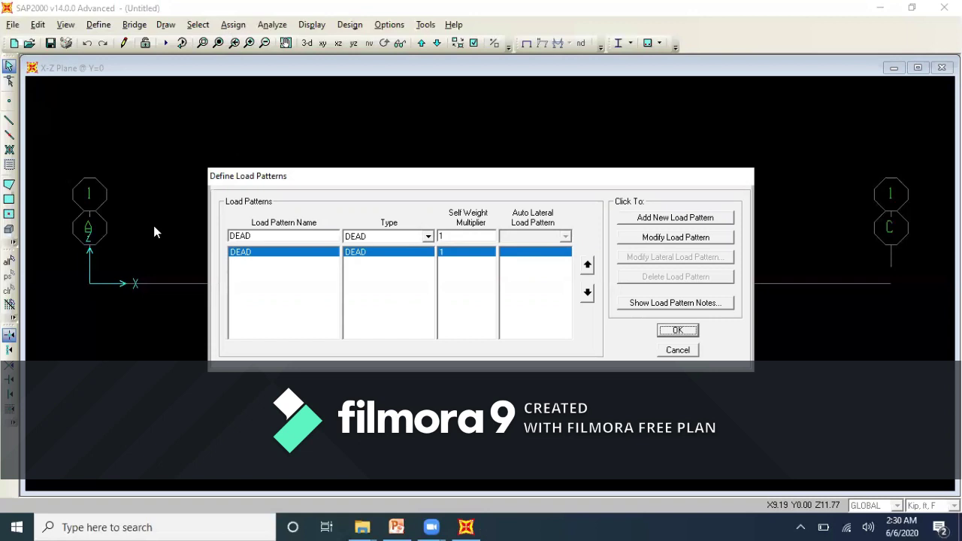
double_click(251, 237)
text(Liv)
key(BackSpace)
key(BackSpace)
text(IVE)
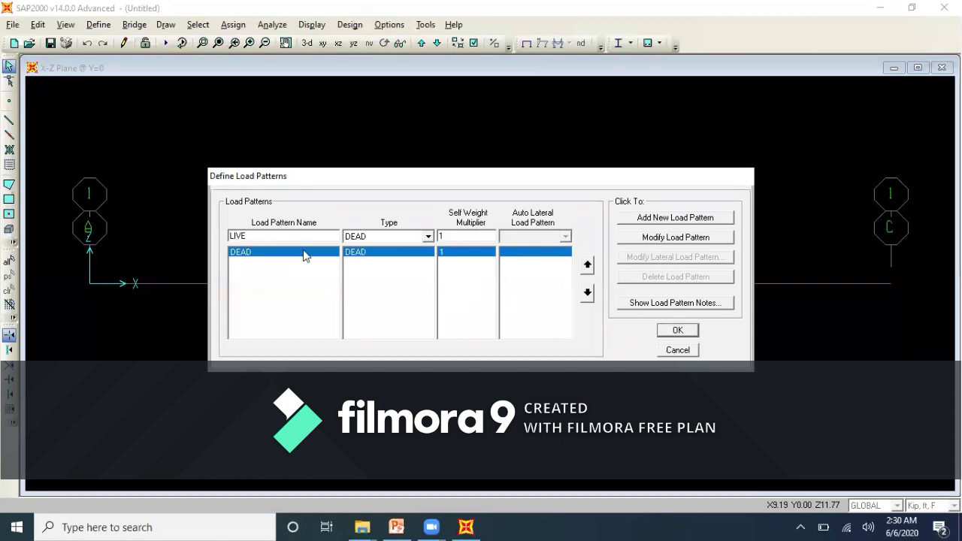
click(428, 236)
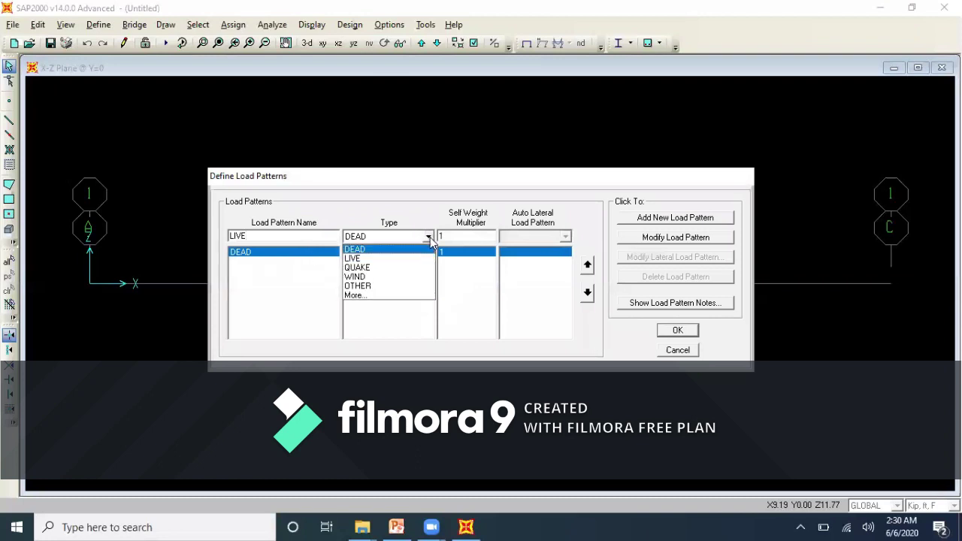
click(412, 261)
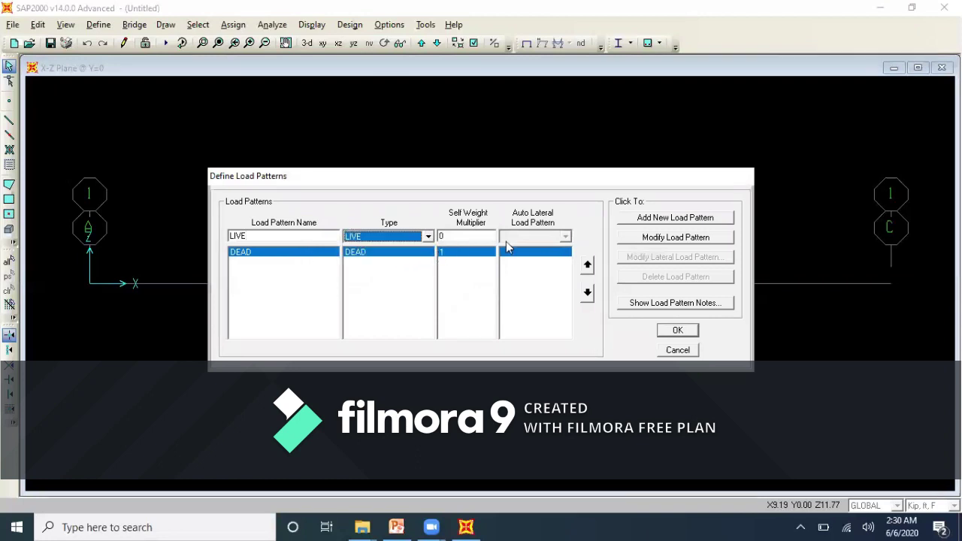
click(665, 219)
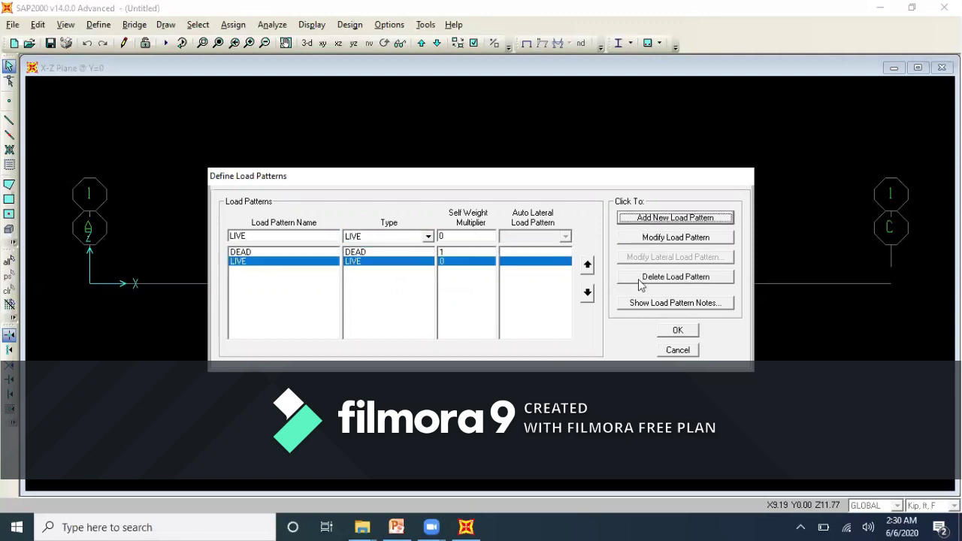
click(663, 332)
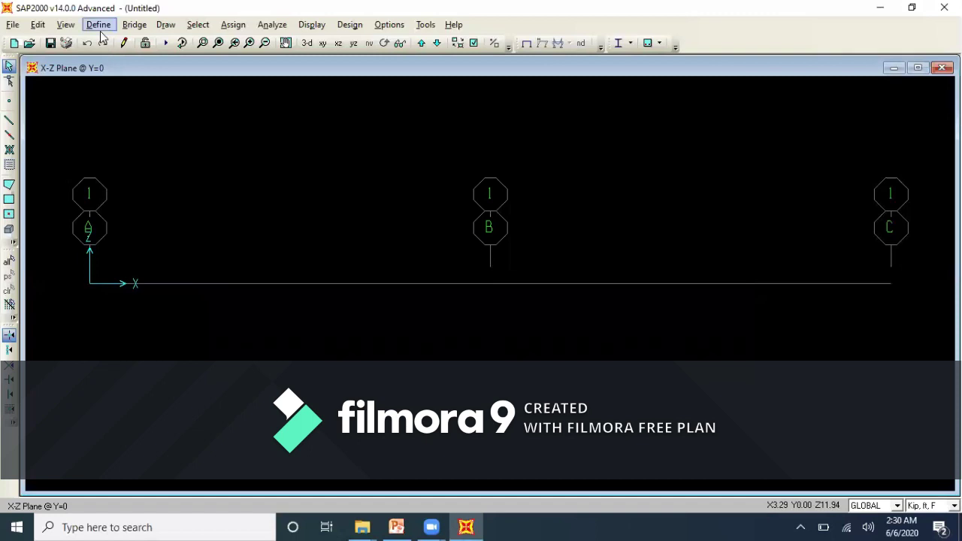
- Create a new load case named "CASE 1" with the Static load case type
click(100, 27)
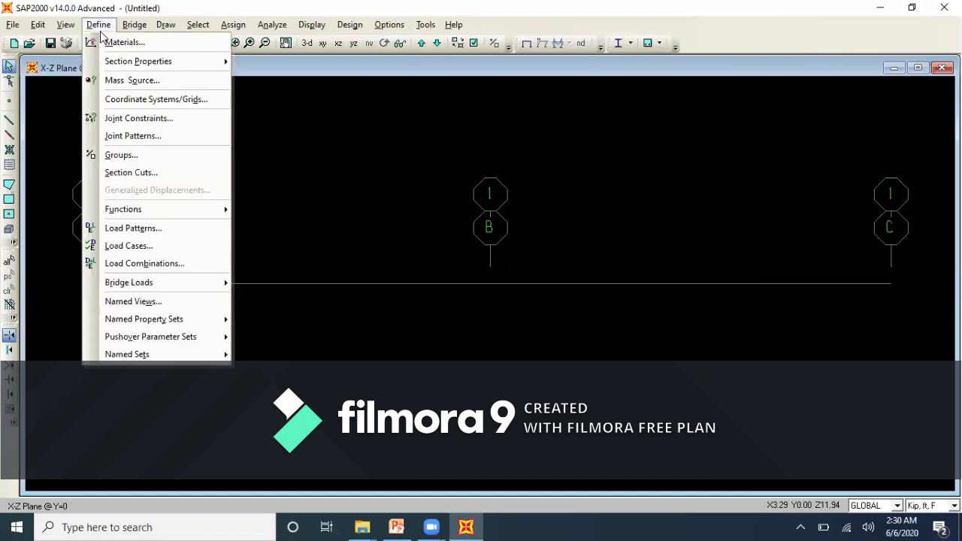
click(152, 244)
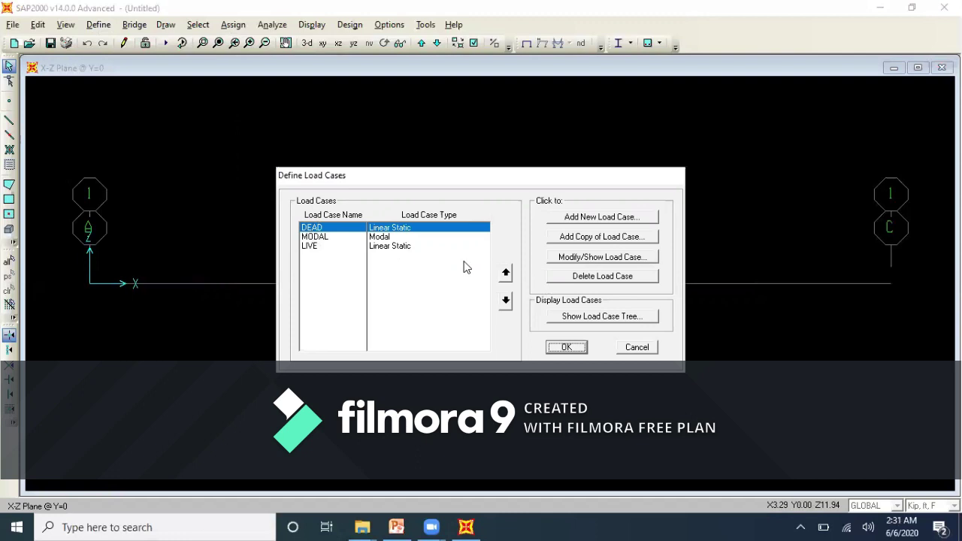
click(587, 238)
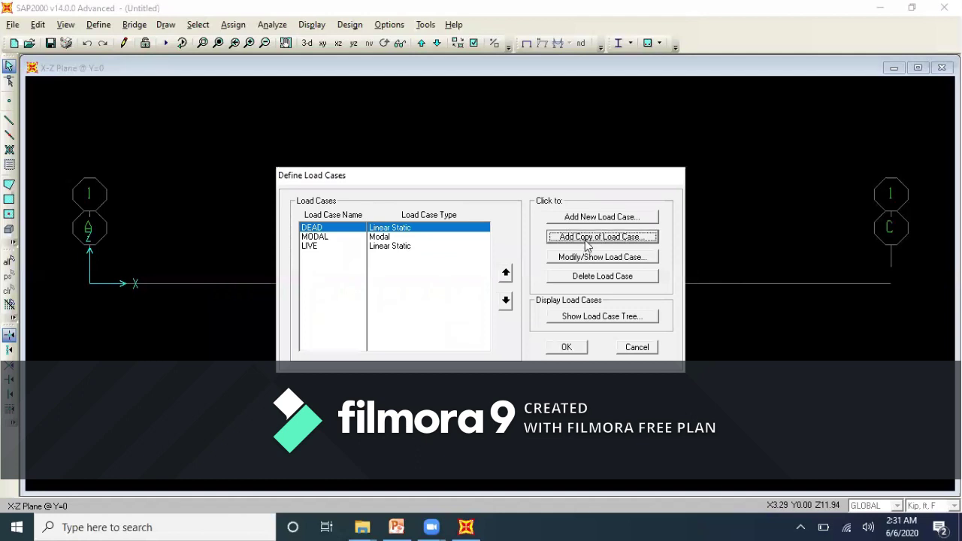
click(612, 381)
click(601, 219)
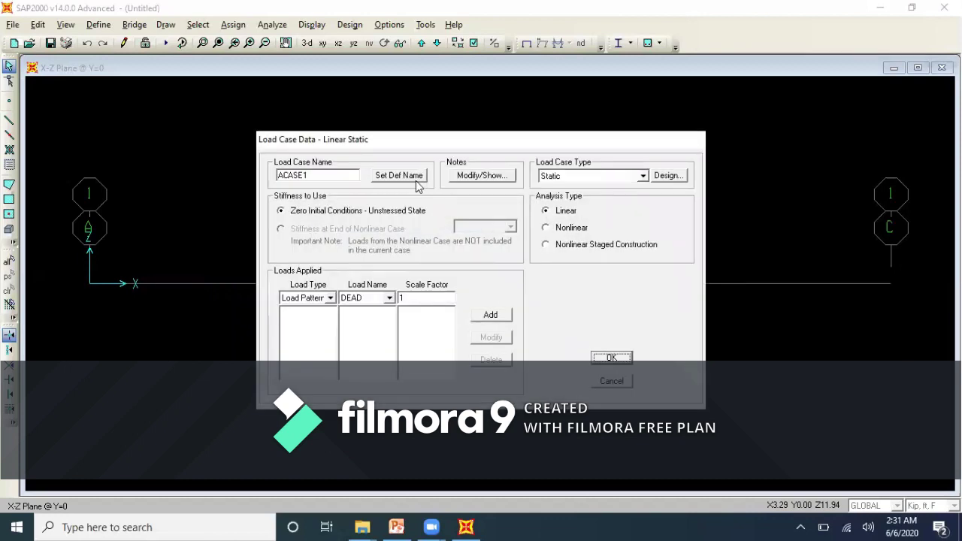
double_click(333, 175)
text(CASE 1)
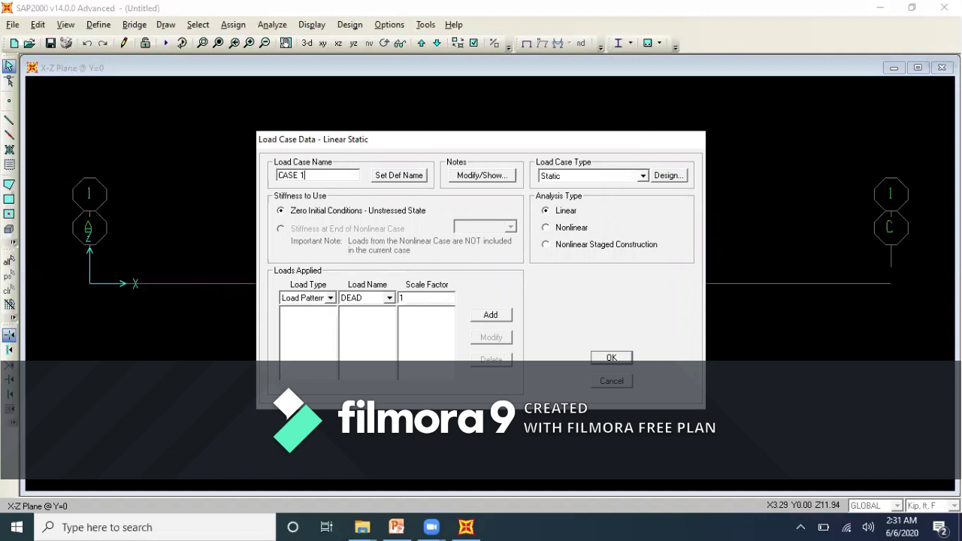
click(639, 181)
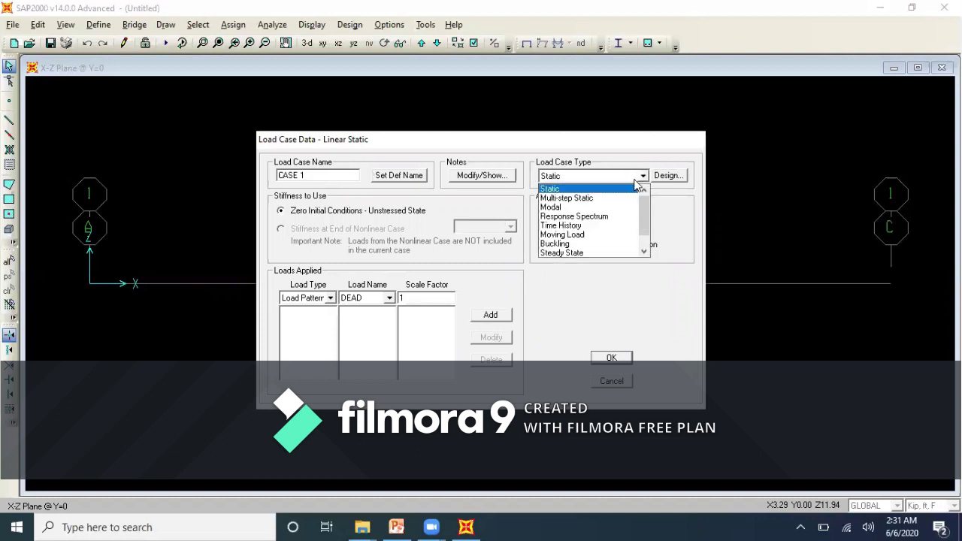
click(591, 190)
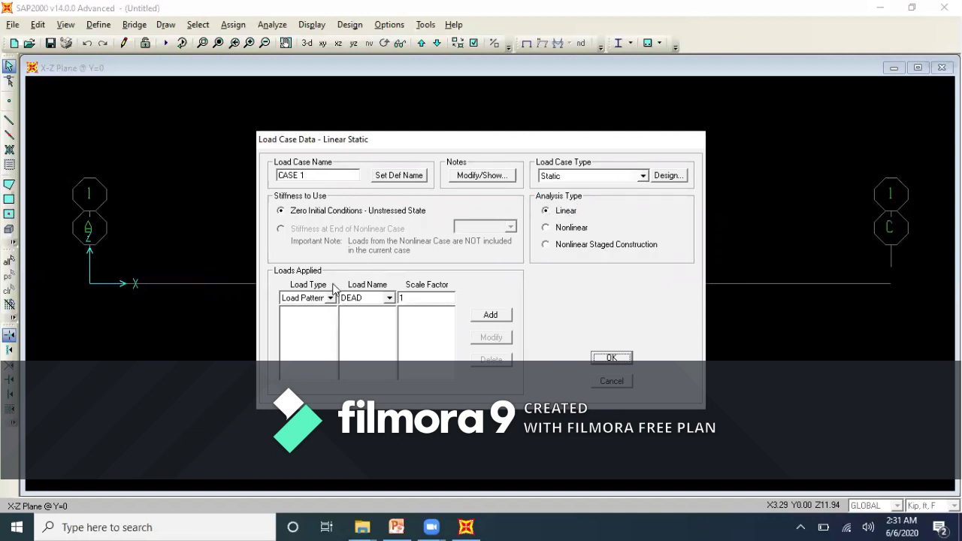
- Apply the DEAD and LIVE load patterns to CASE 1 with a scale factor of 1 each, and save the load case
click(481, 316)
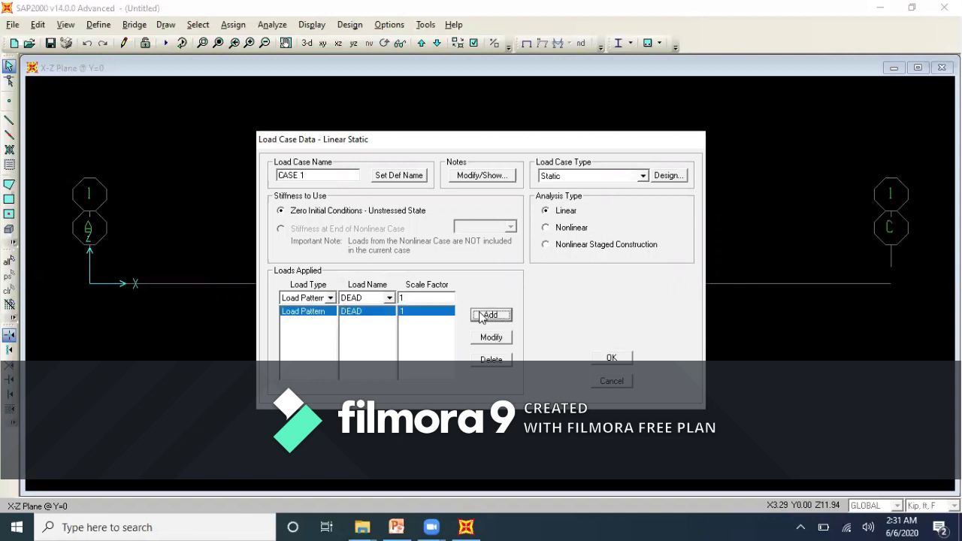
click(388, 298)
click(372, 320)
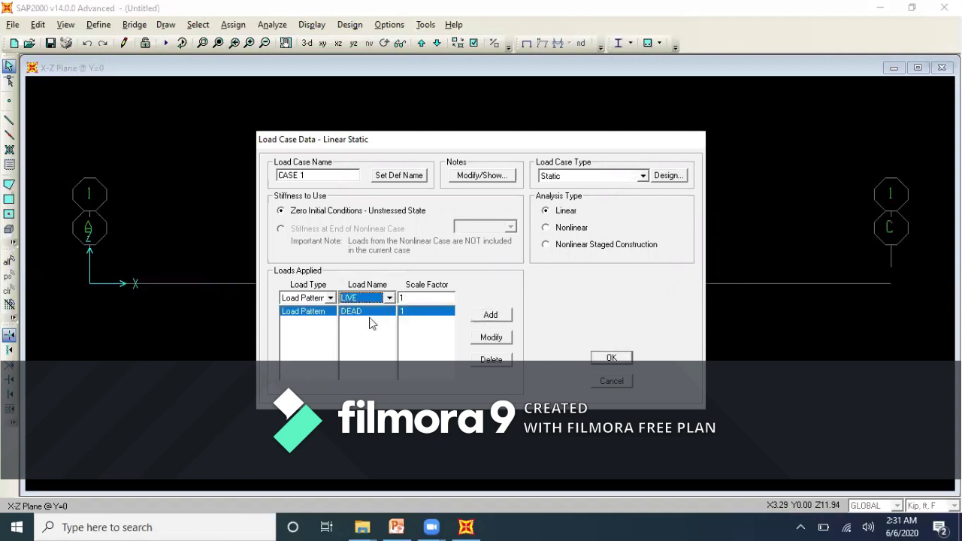
click(474, 319)
click(610, 358)
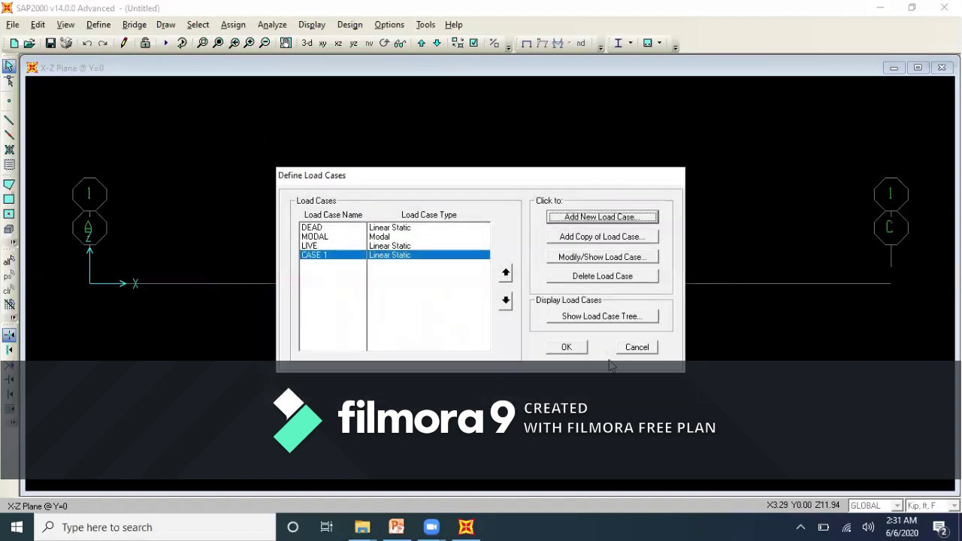
click(566, 347)
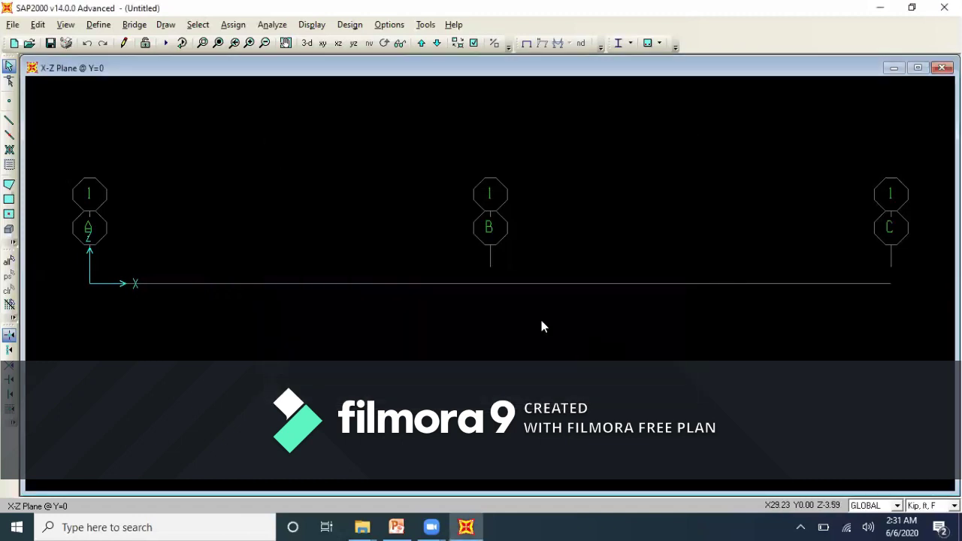
- Create a new load combination named "1.2Dl+1.6LL"
click(99, 27)
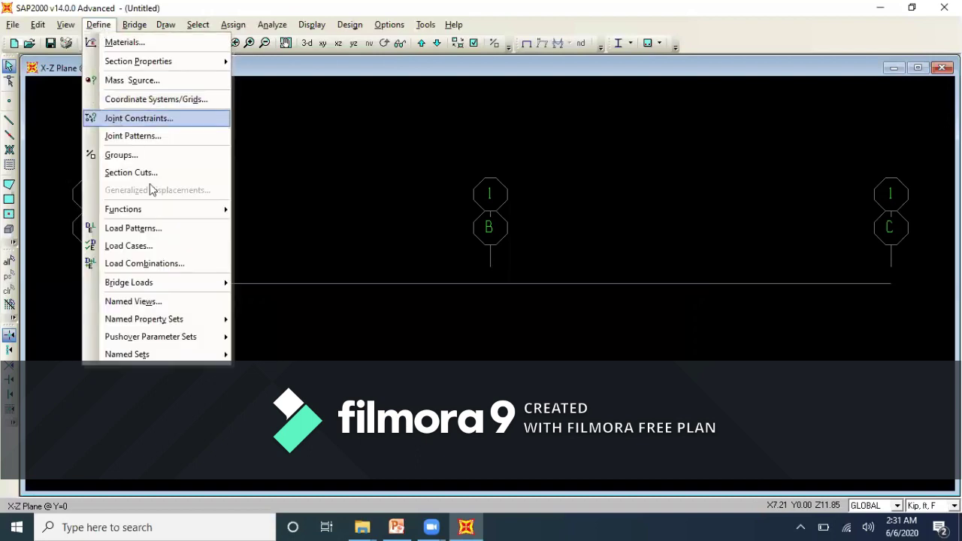
click(168, 263)
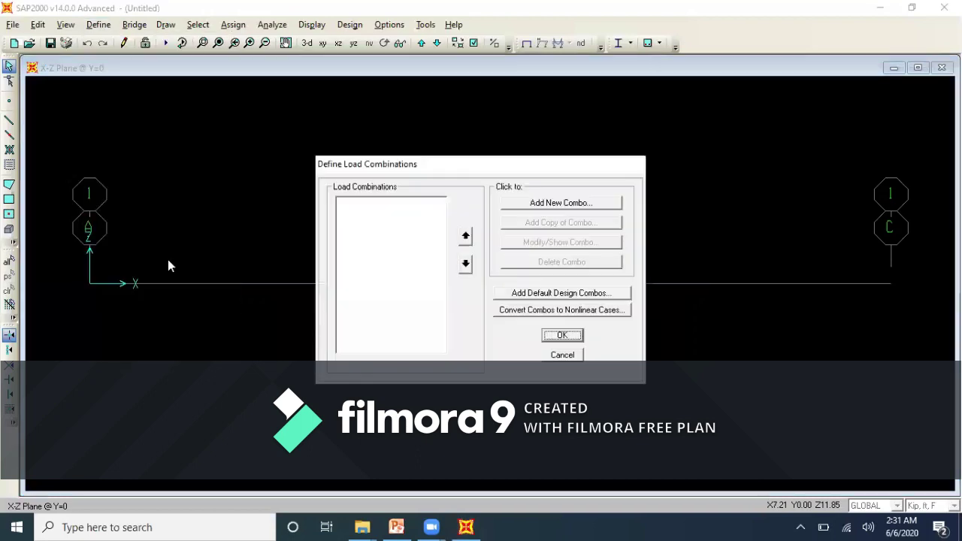
click(568, 204)
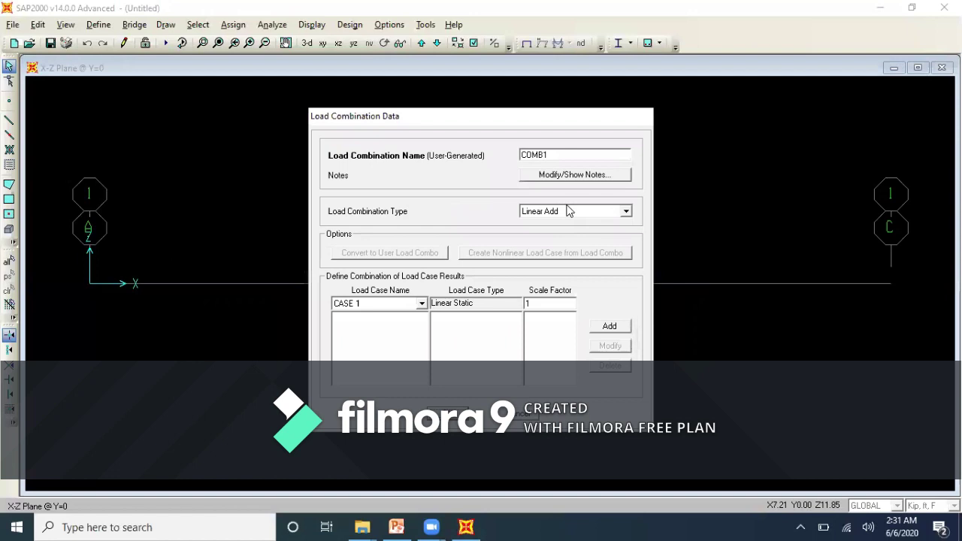
click(553, 156)
key(BackSpace)
key(BackSpace)
key(BackSpace)
key(BackSpace)
key(BackSpace)
text(1.2Dl+1.6LL)
- Add the DEAD load case to the combination with a scale factor of 1.2
click(422, 303)
click(398, 328)
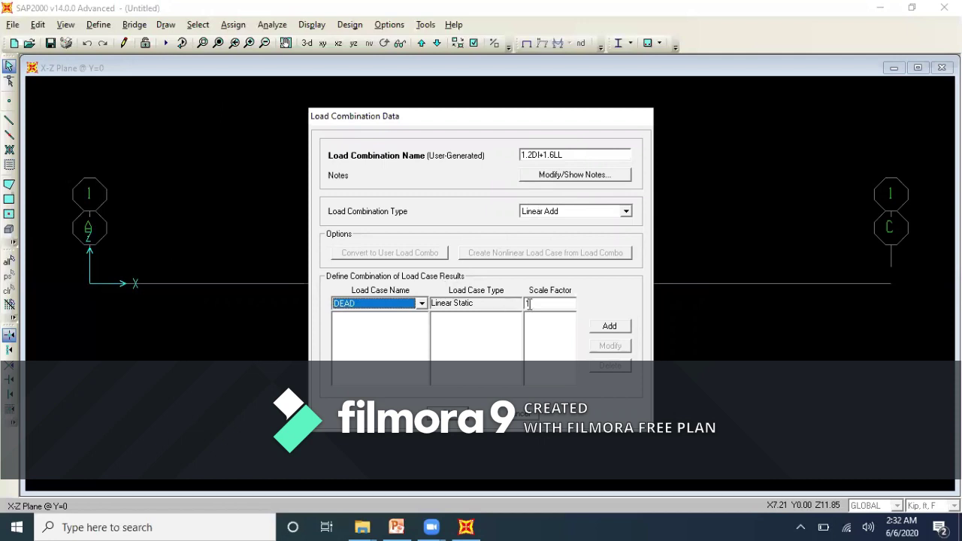
double_click(529, 303)
text(1.2)
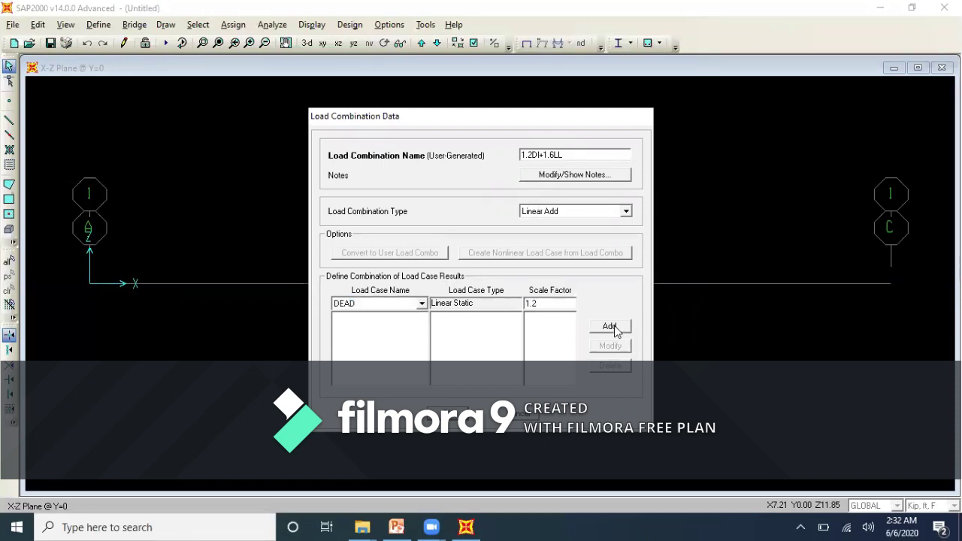
click(609, 326)
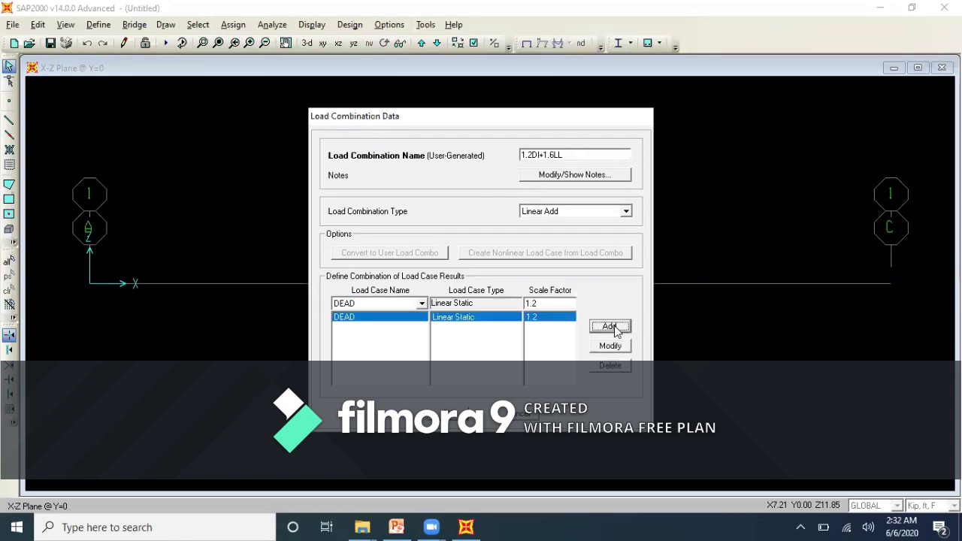
- Add the LIVE load case to the combination with a scale factor of 1.6 and save the load combination
click(421, 303)
click(393, 332)
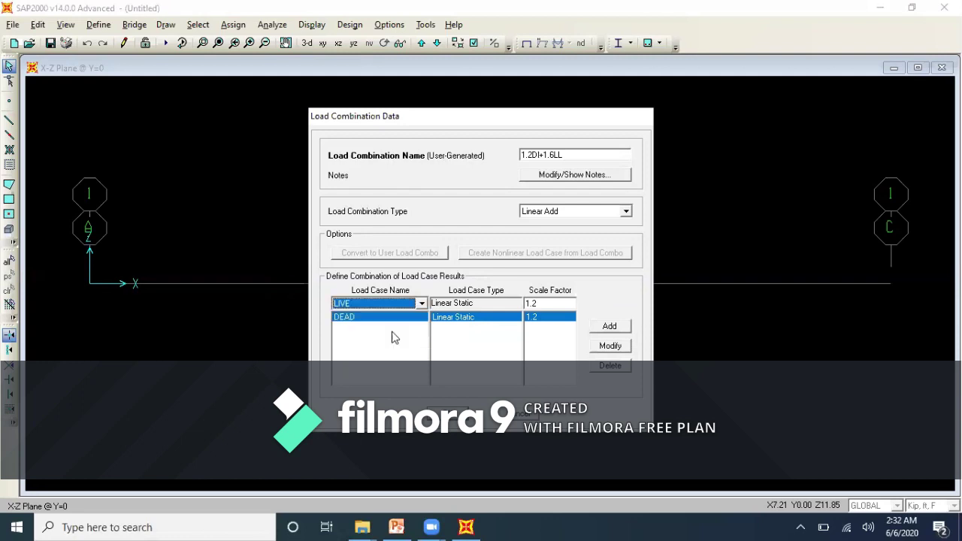
double_click(531, 303)
text(1.6)
click(605, 327)
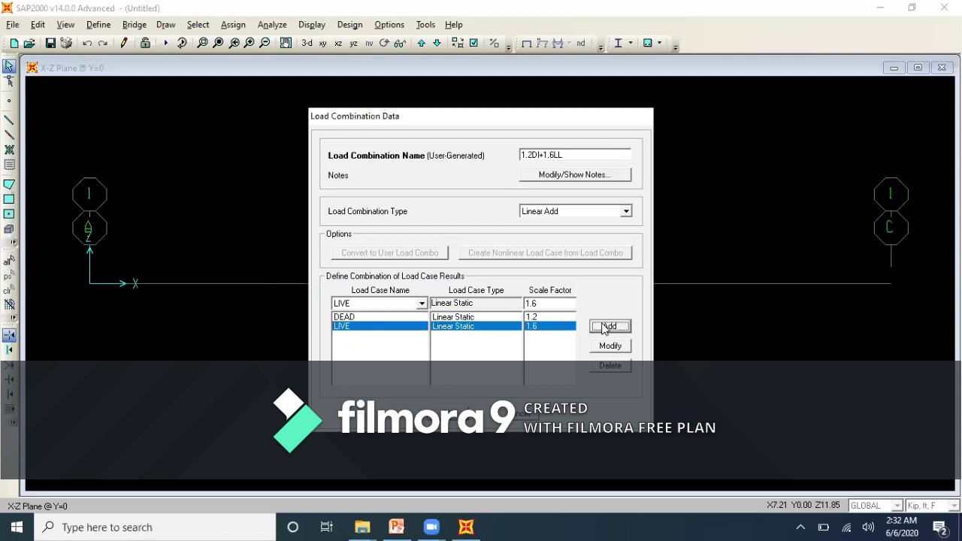
click(481, 412)
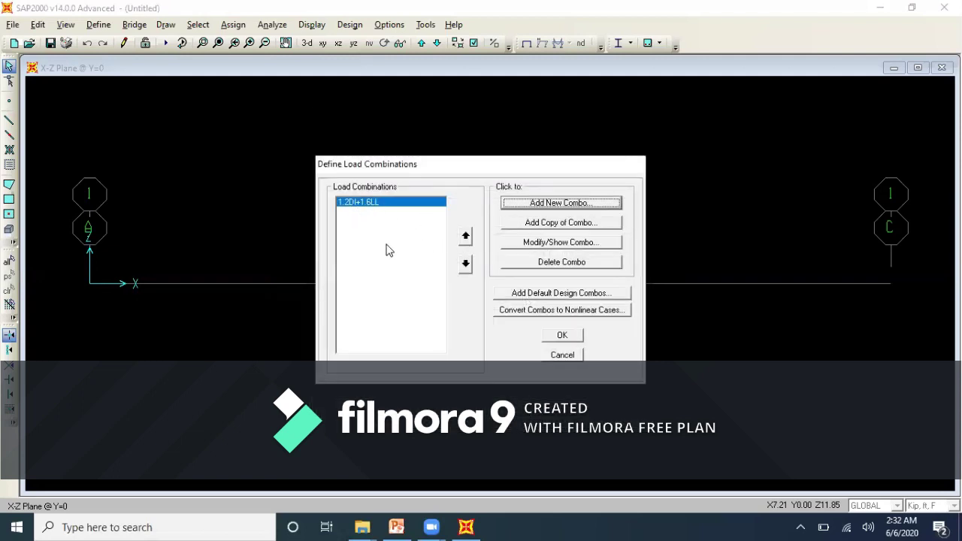
click(565, 335)
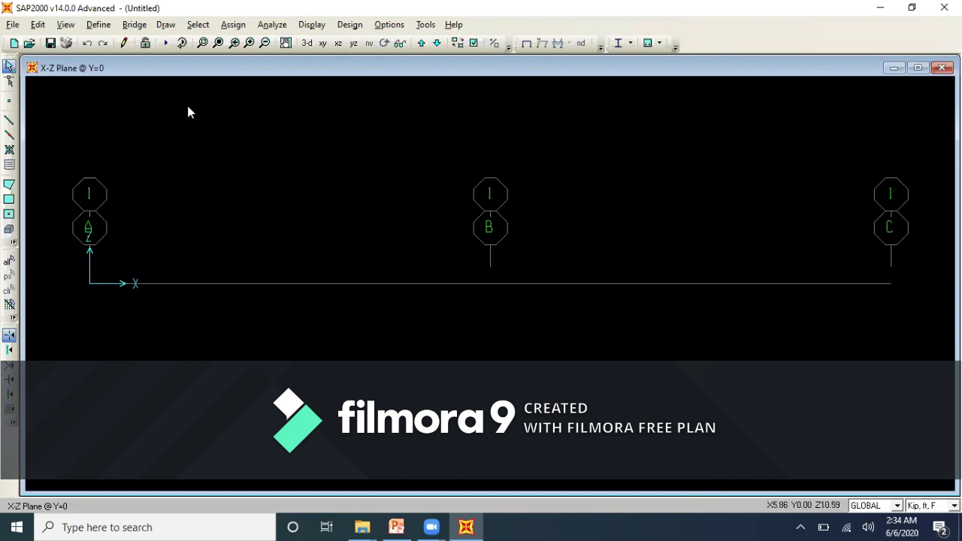
- Draw the beam as straight frames with section Beam18x30 and continuous moment releases along the grid line from A through B to C
click(165, 25)
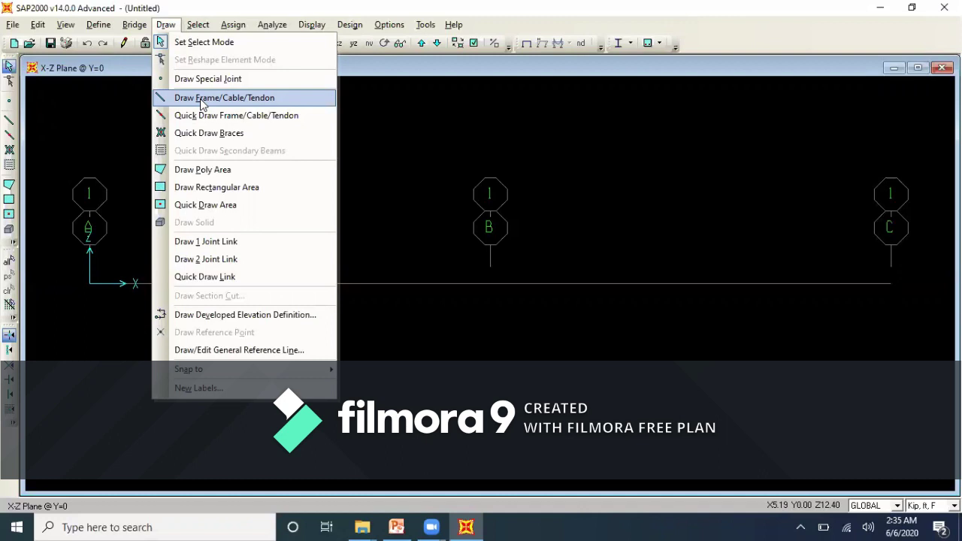
click(166, 26)
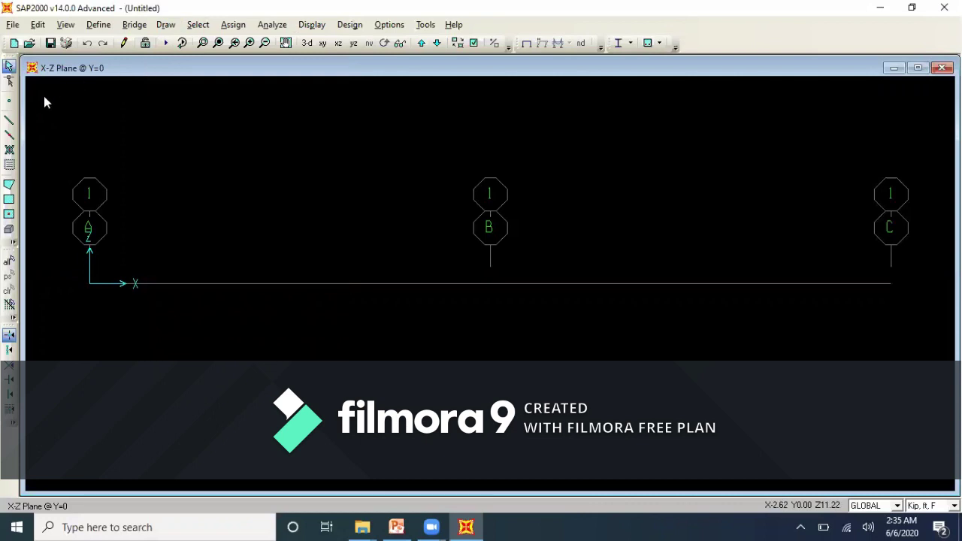
click(9, 124)
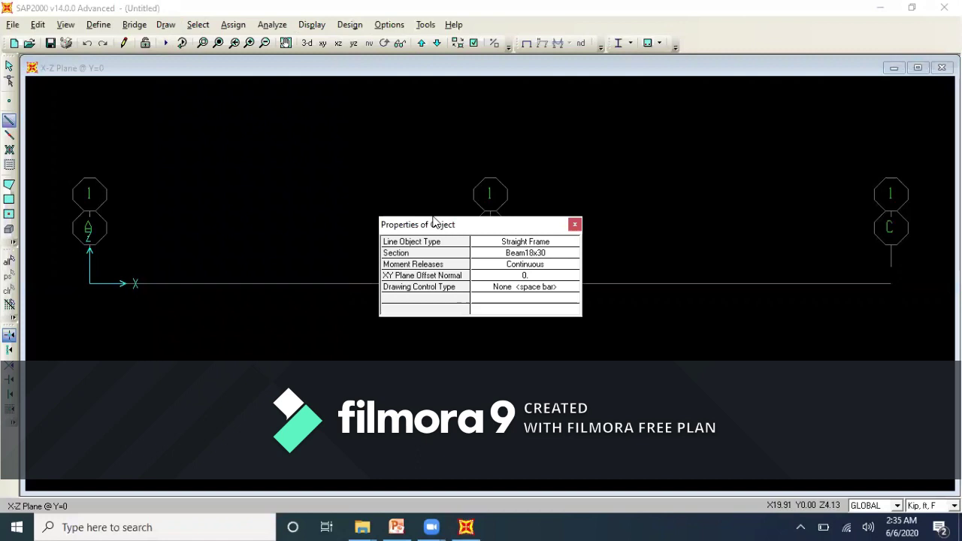
drag(434, 221, 340, 122)
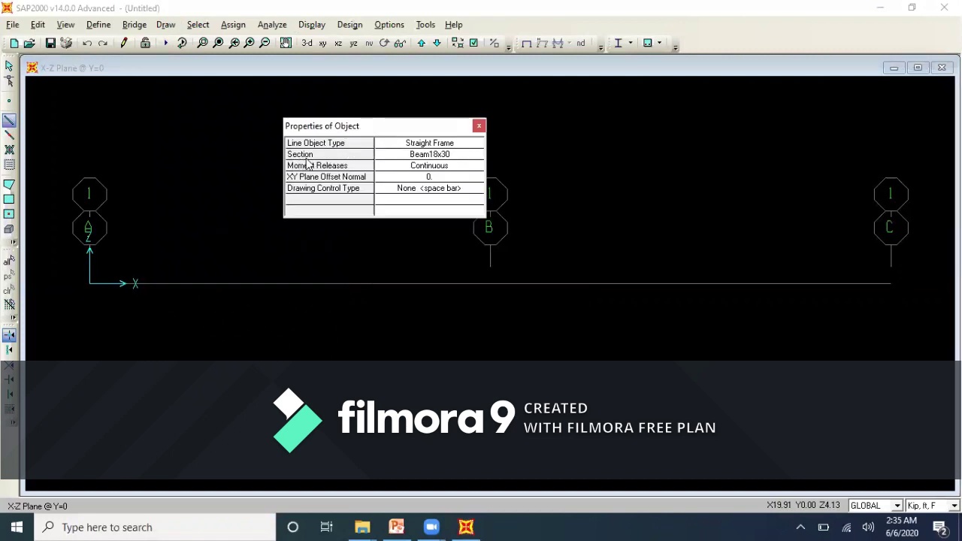
click(474, 156)
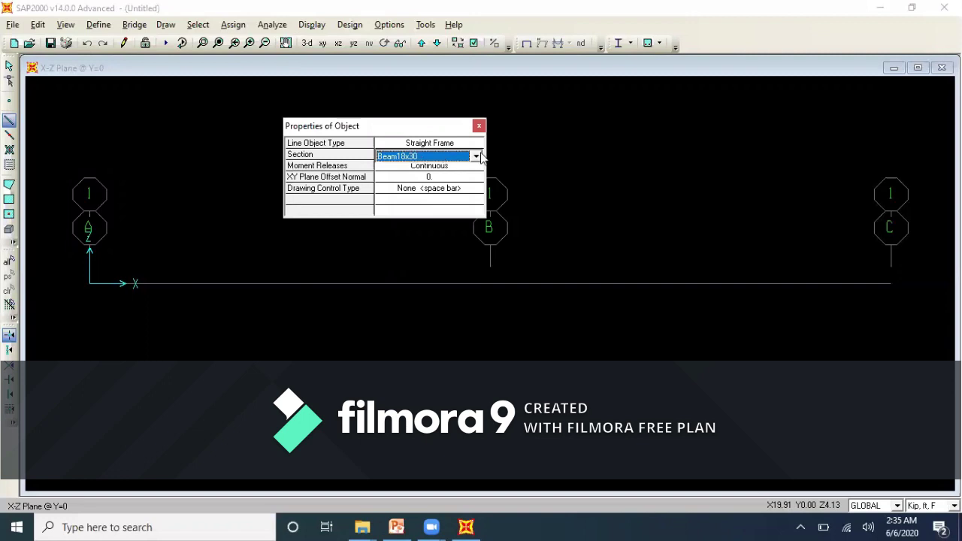
click(475, 156)
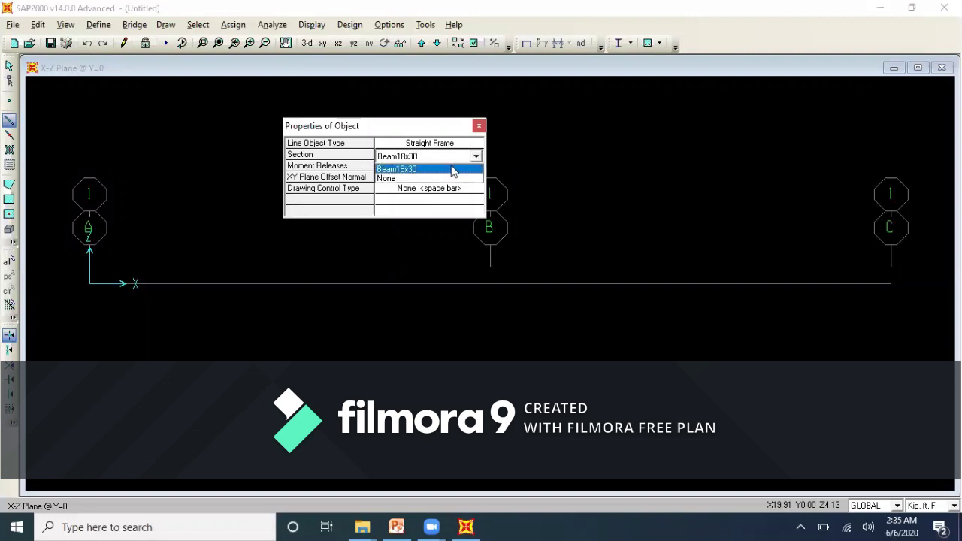
click(401, 170)
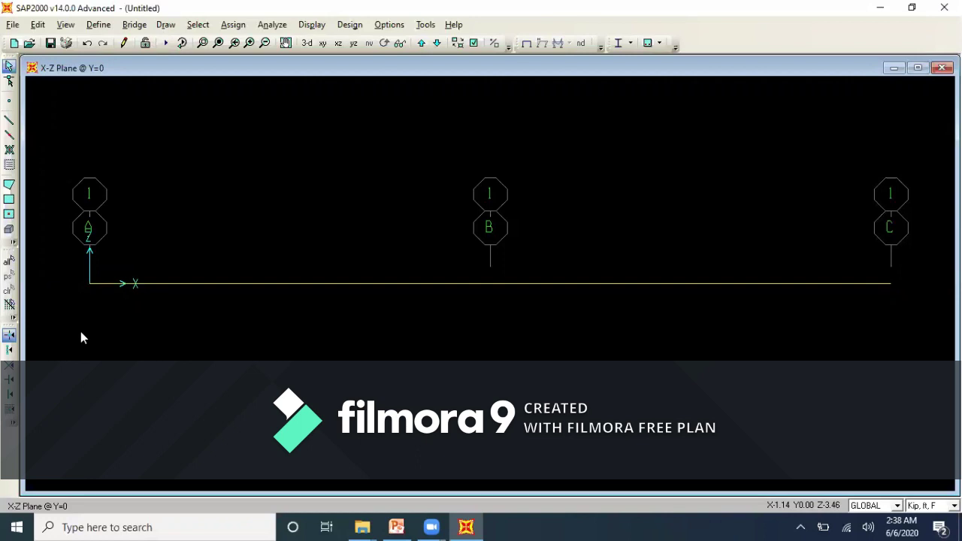
- Assign a pinned support to the beam joint at grid A, restraining translations 1, 2 and 3
click(89, 284)
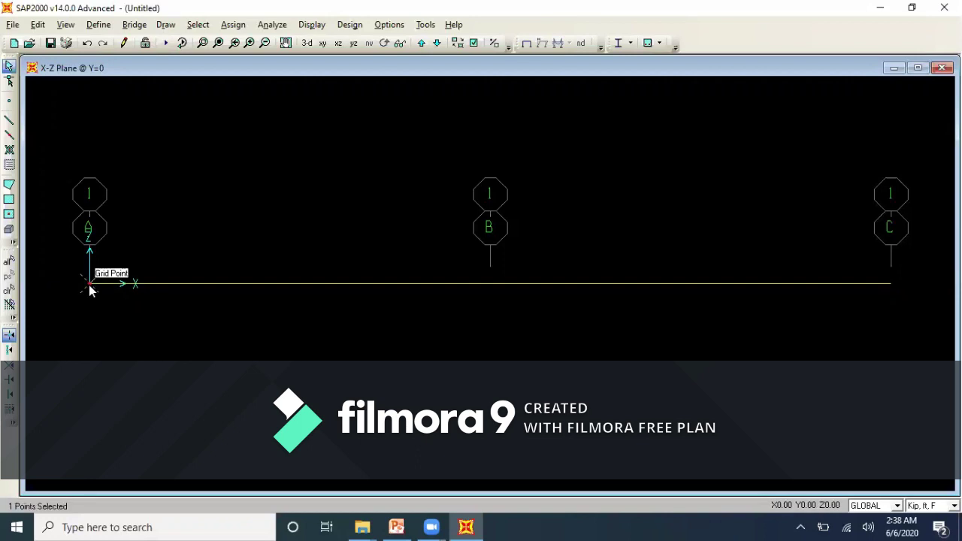
click(233, 25)
mouse_move(247, 47)
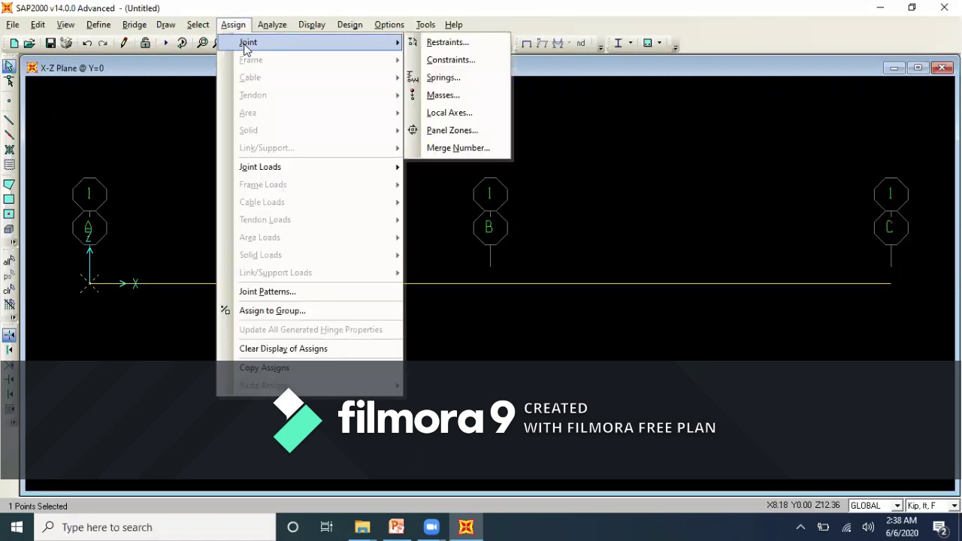
click(444, 43)
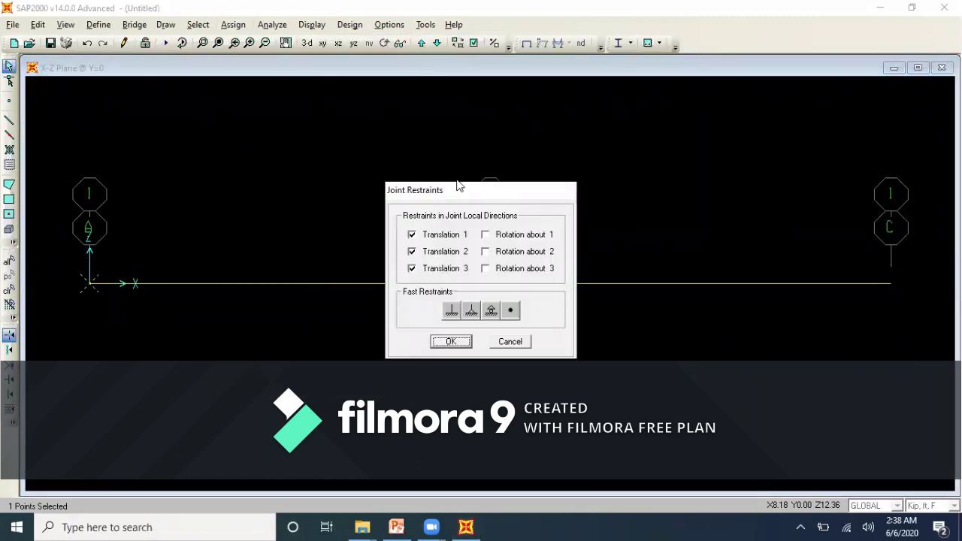
drag(460, 185, 412, 80)
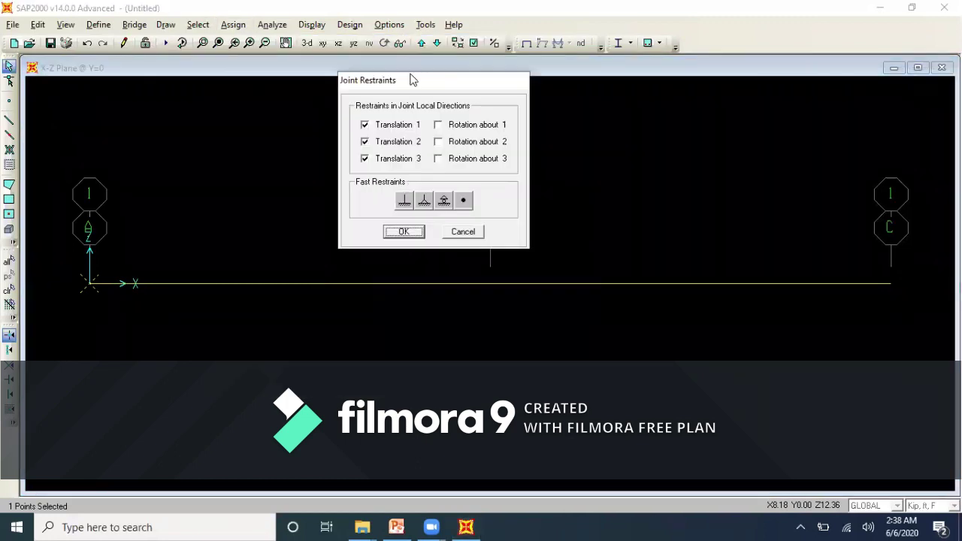
click(425, 202)
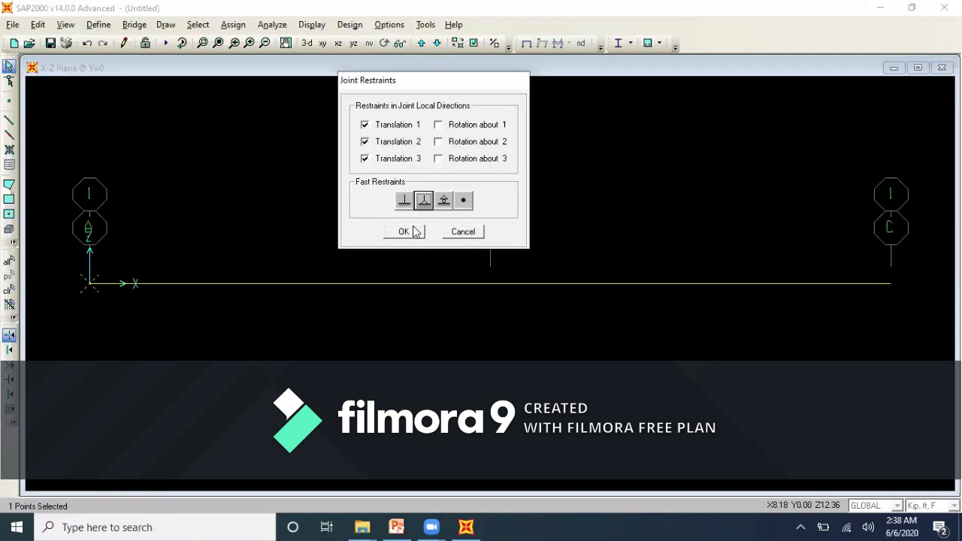
click(412, 232)
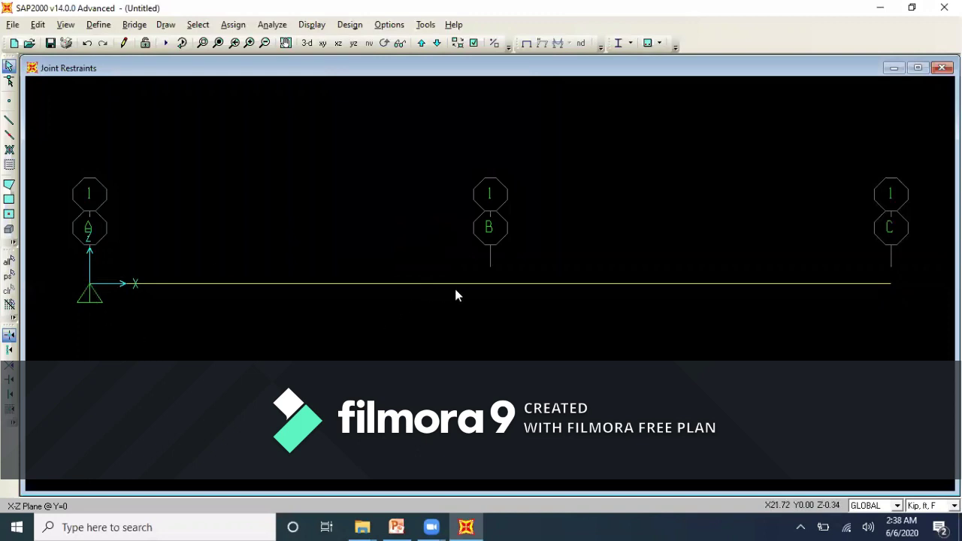
- Assign roller supports to the beam joints at grids B and C
click(490, 284)
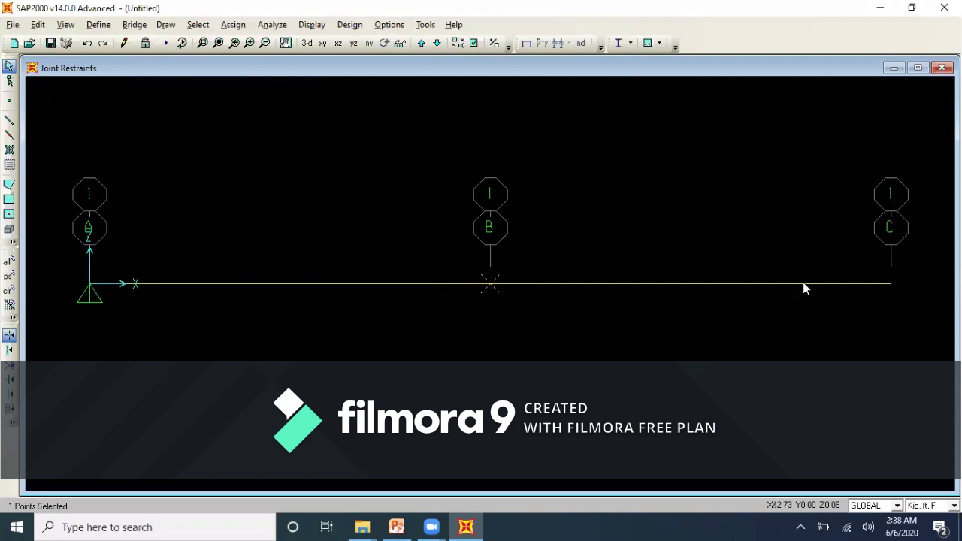
click(889, 285)
click(233, 25)
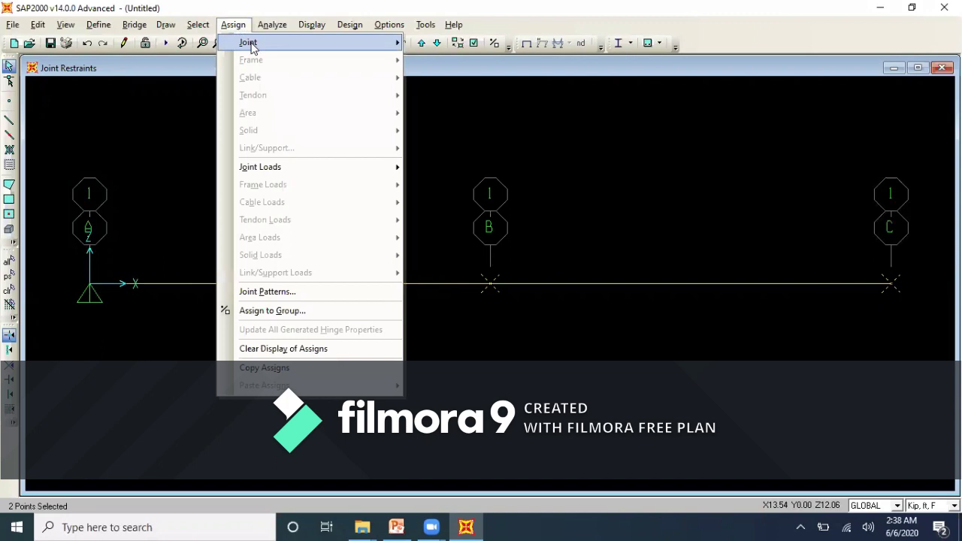
mouse_move(248, 42)
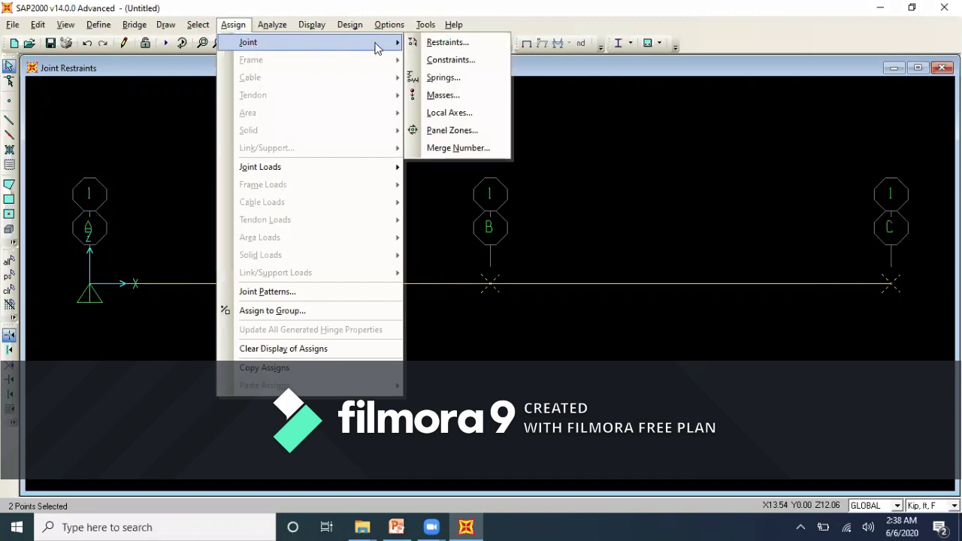
click(428, 42)
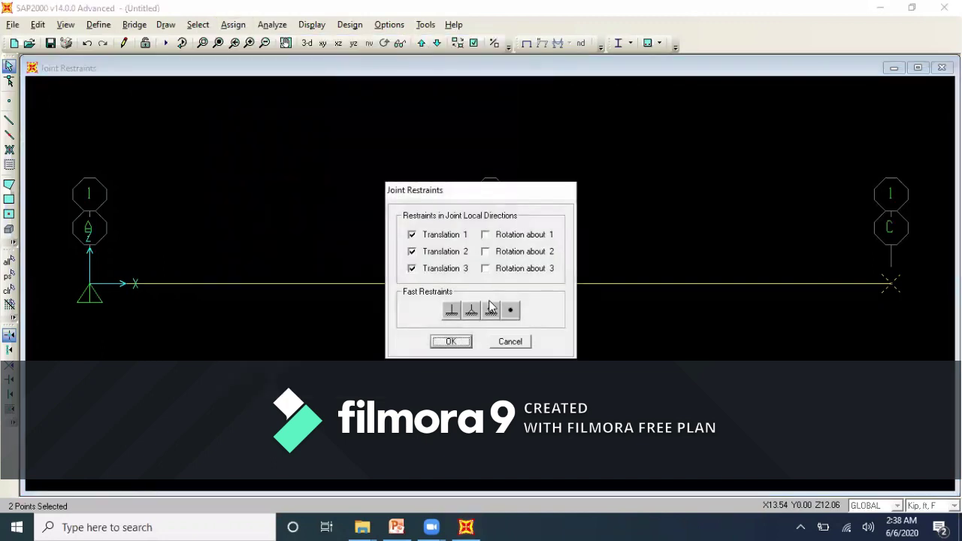
click(491, 311)
click(452, 342)
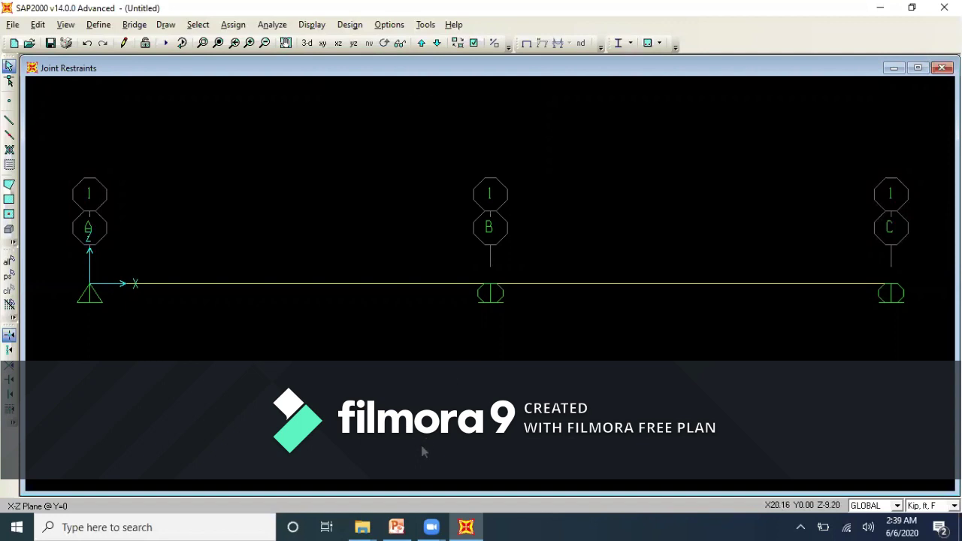
- Check the loads on the Example 1 slide in PowerPoint, and assign a uniform DEAD gravity load of 2.2 kip/ft to both spans in SAP2000
click(396, 527)
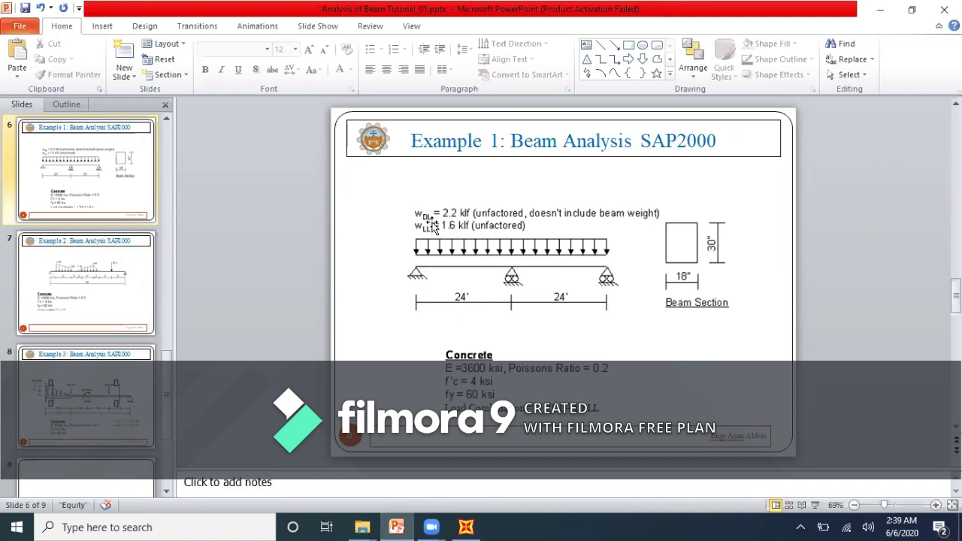
click(466, 527)
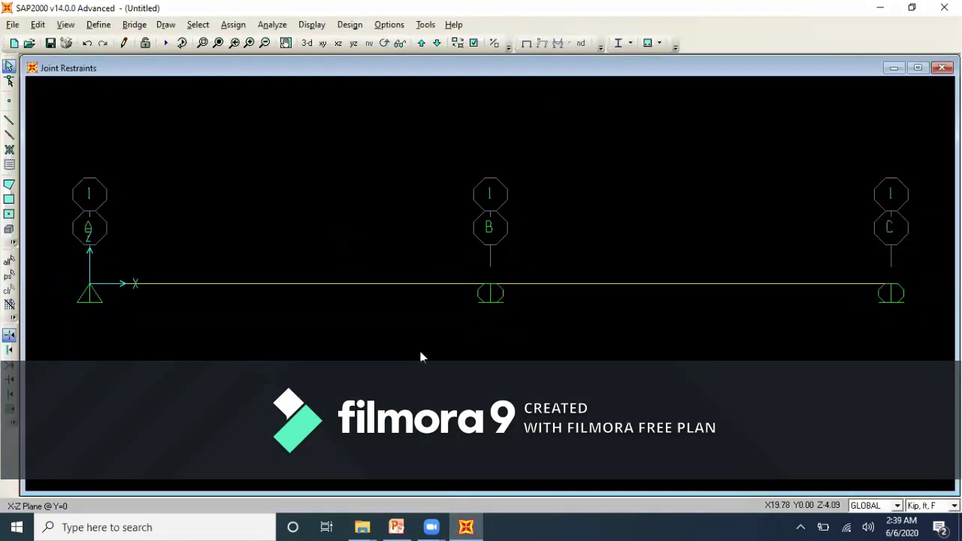
click(335, 284)
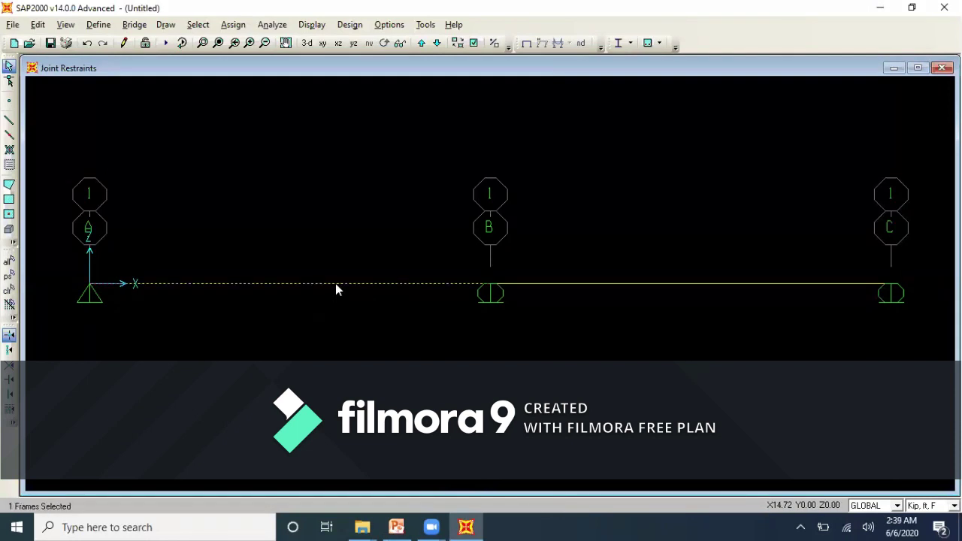
click(550, 285)
click(235, 26)
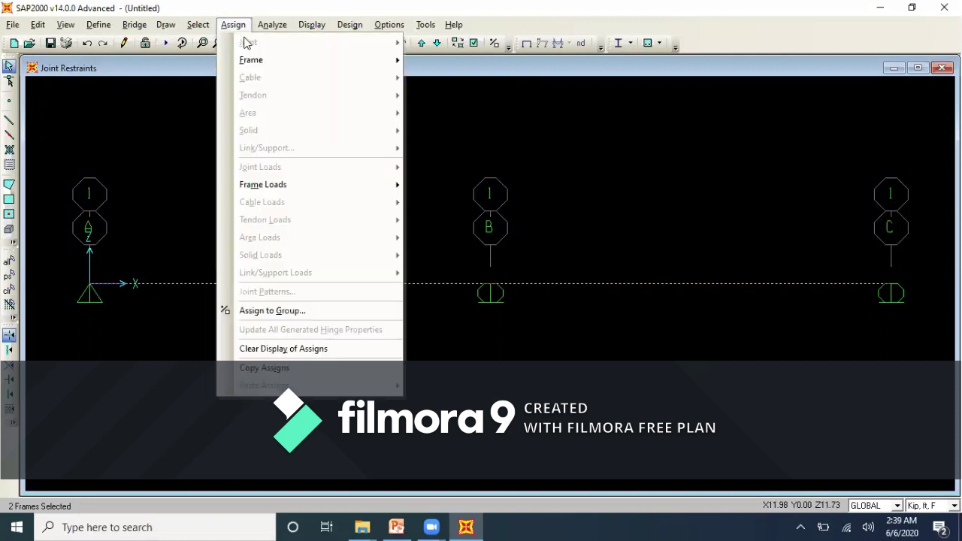
mouse_move(299, 177)
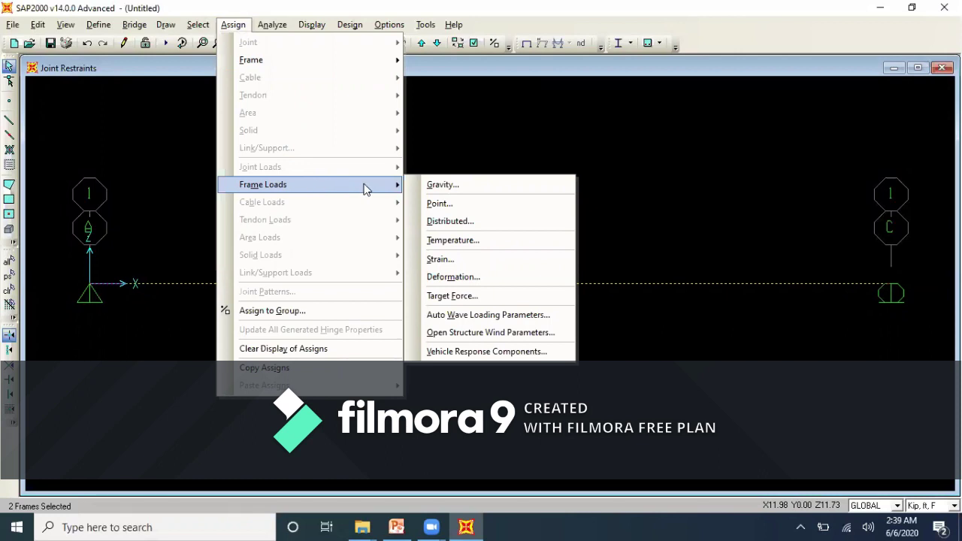
click(432, 222)
drag(443, 164, 356, 85)
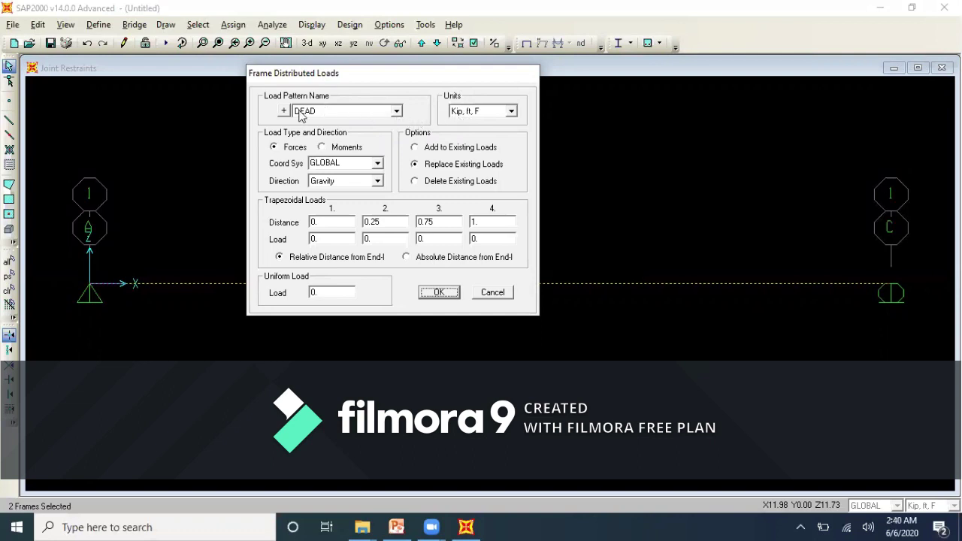
click(397, 112)
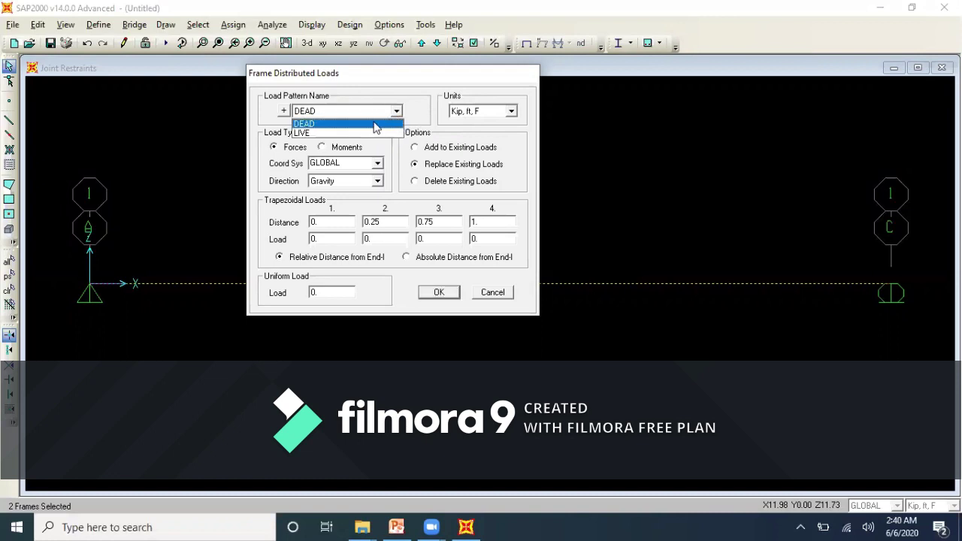
click(375, 125)
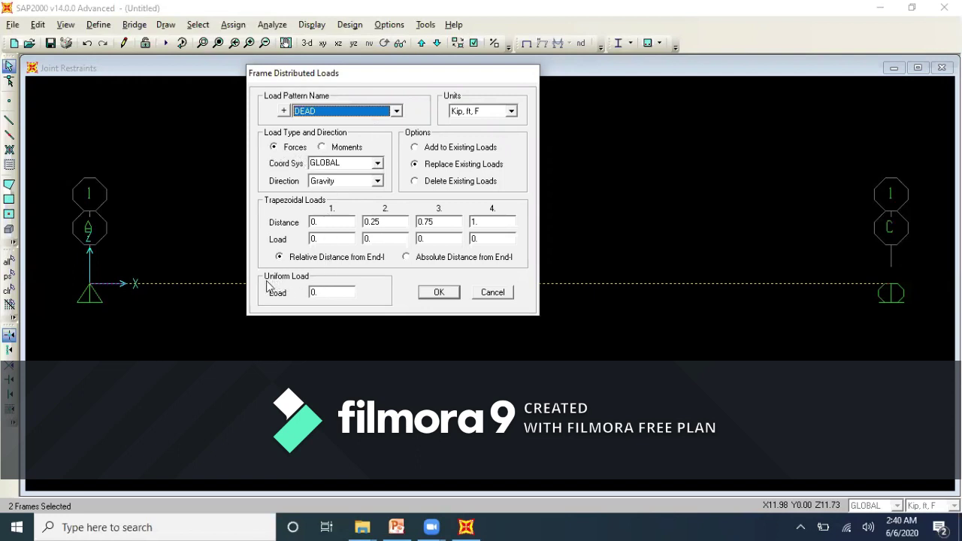
double_click(313, 293)
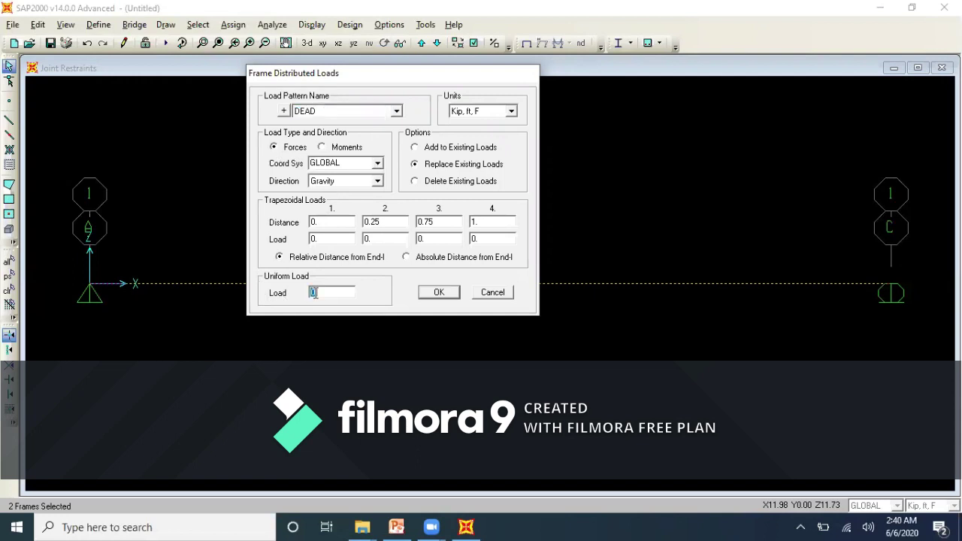
text(2.2)
click(440, 292)
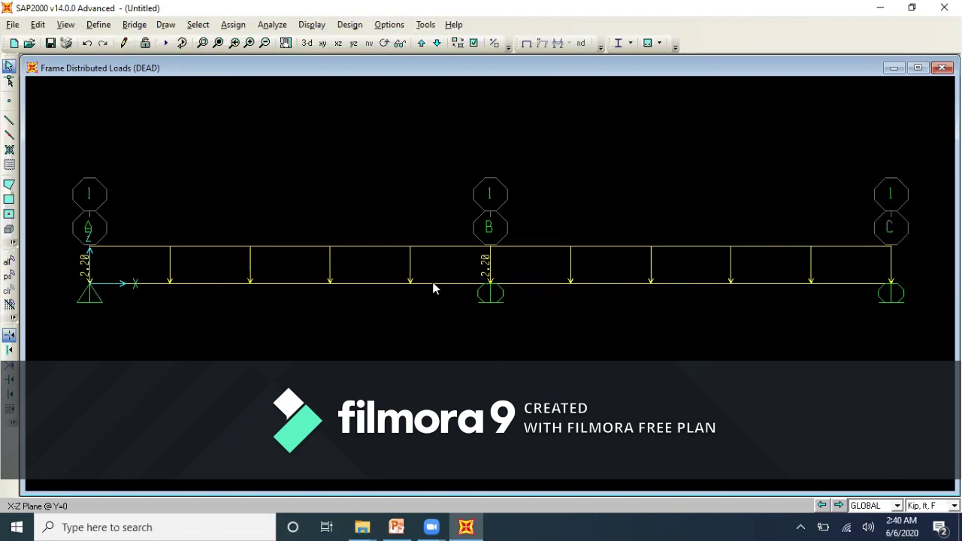
- Assign a uniform distributed gravity load of 1.6 kip/ft to both beam spans under the LIVE load pattern
click(433, 286)
click(593, 284)
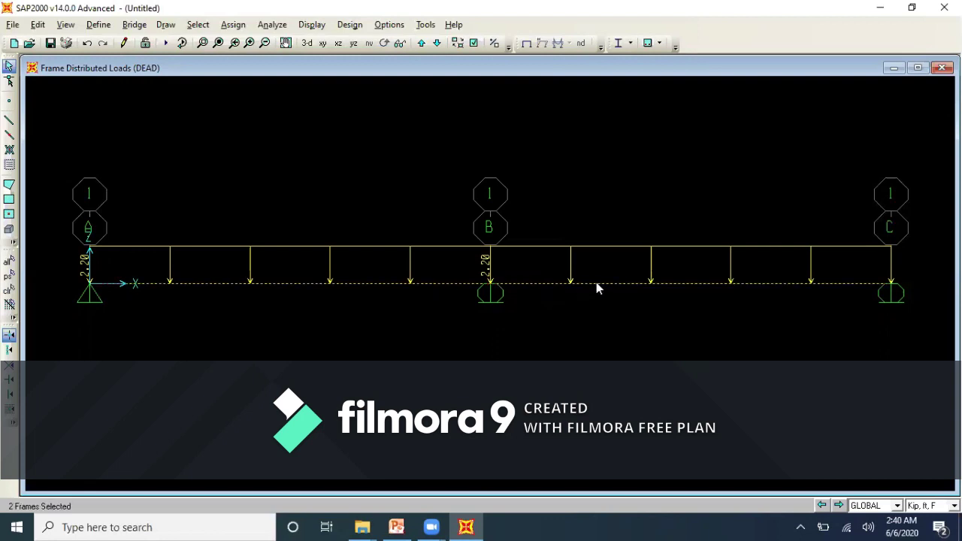
click(233, 24)
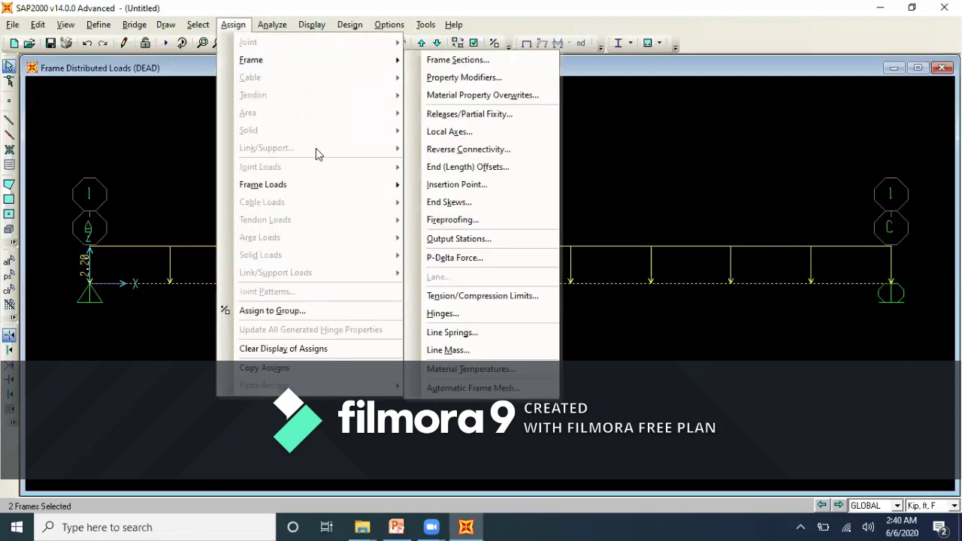
mouse_move(393, 193)
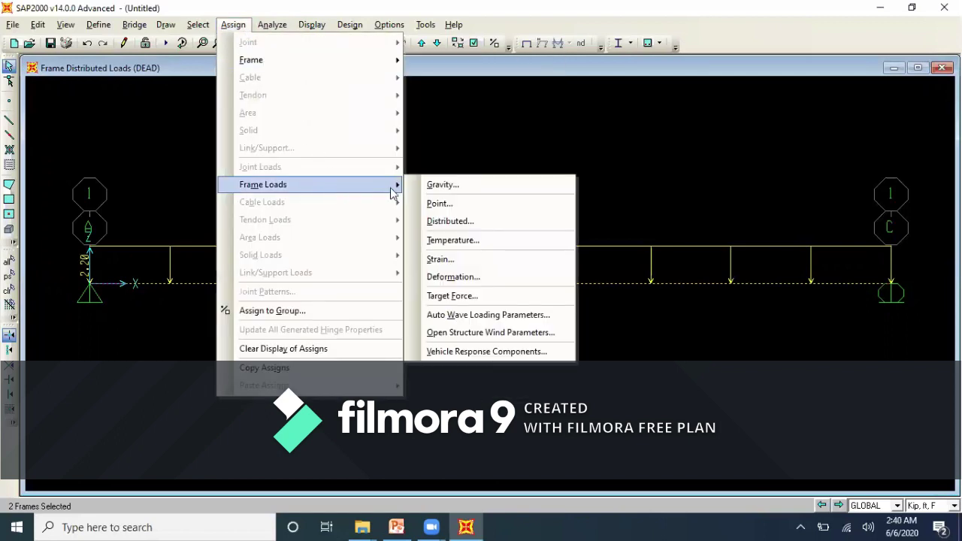
click(442, 221)
double_click(418, 371)
text(1.6)
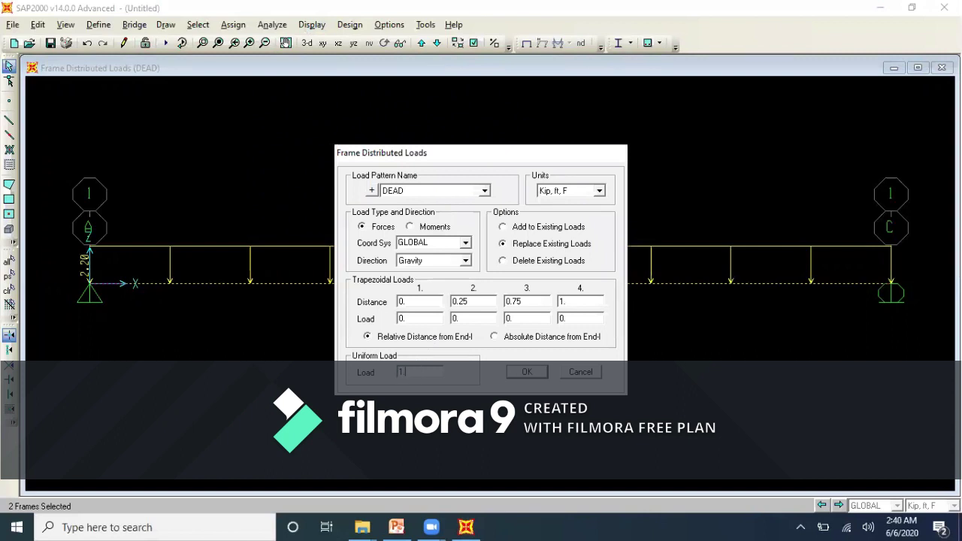
click(484, 191)
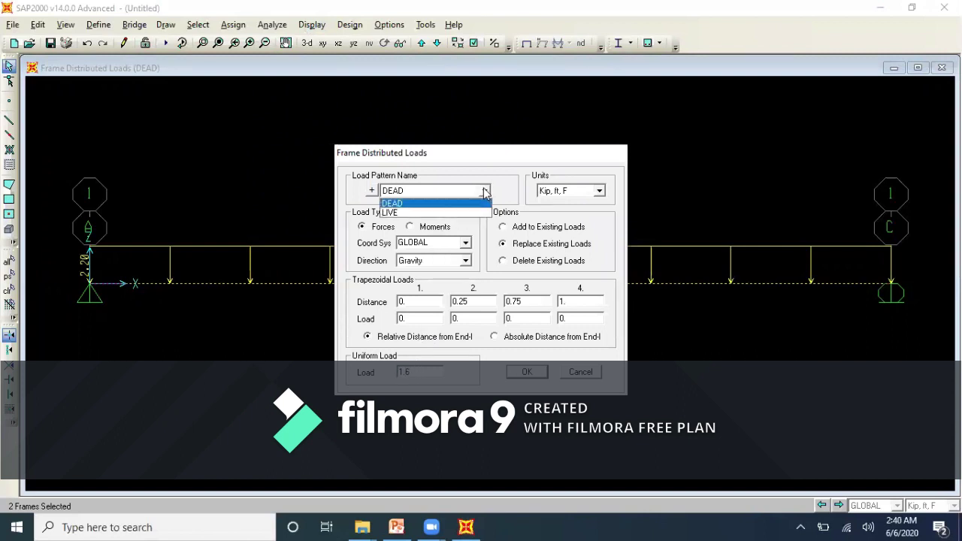
click(444, 212)
click(524, 372)
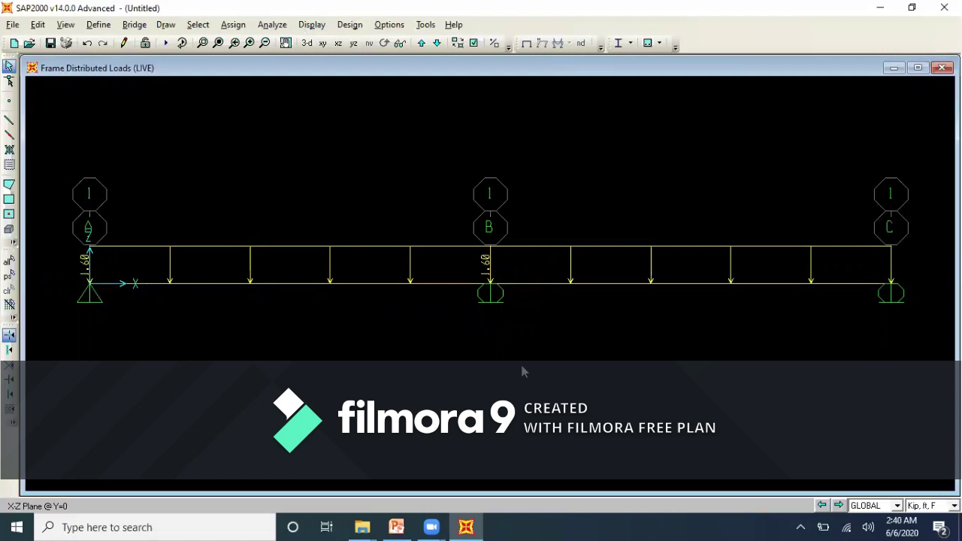
- Check the DEAD and LIVE distributed loads assigned to the beam span between grids A and B
click(377, 284)
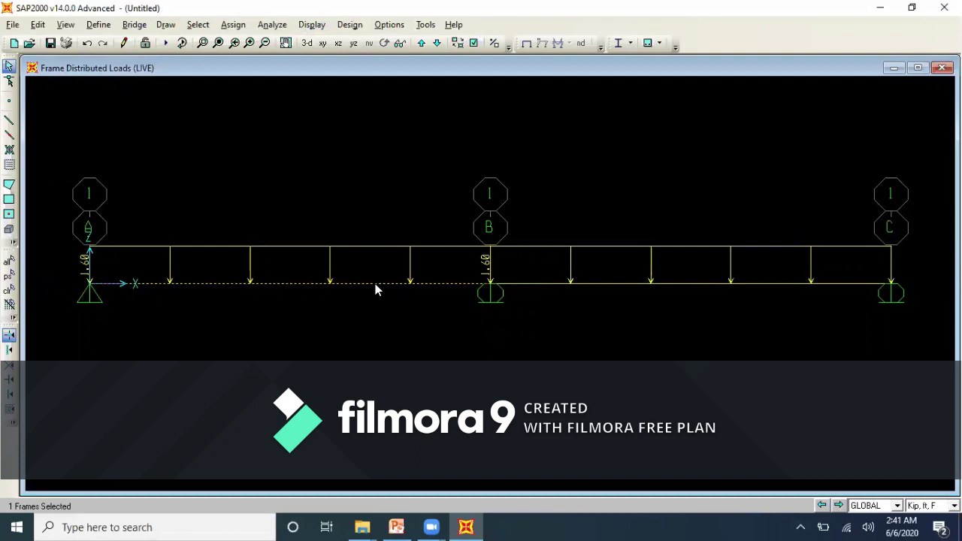
right_click(375, 284)
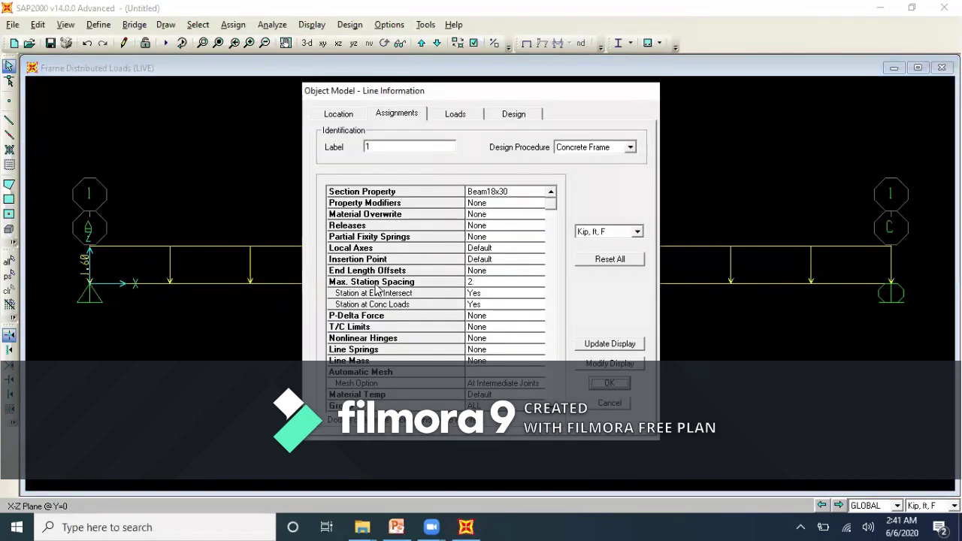
click(458, 114)
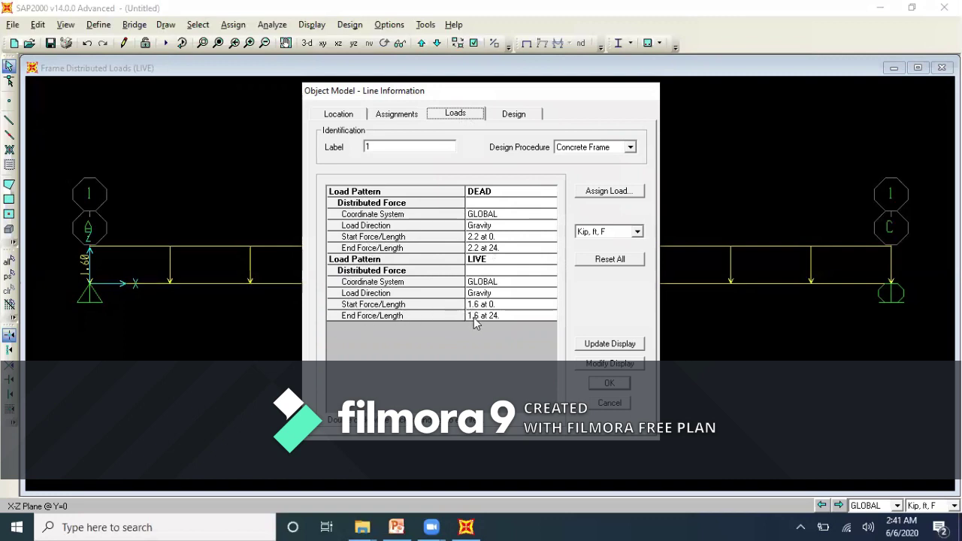
click(601, 385)
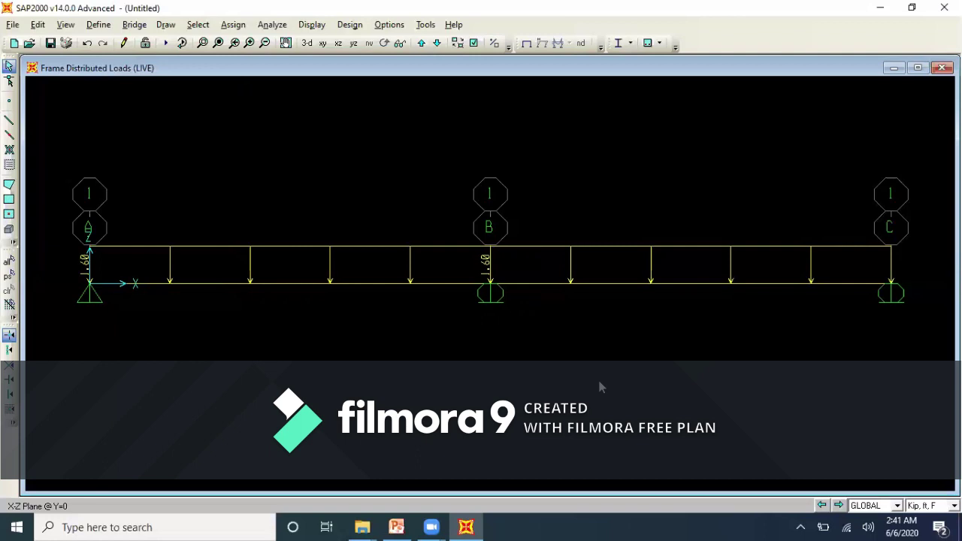
- Run the analysis for all load cases, saving the model file as Example 1 in the SAP2000 folder
click(269, 25)
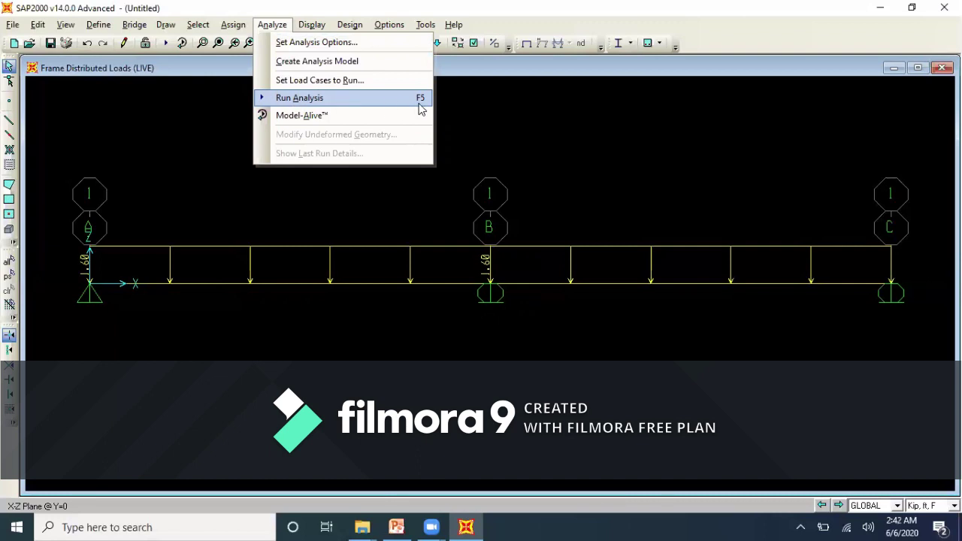
click(335, 106)
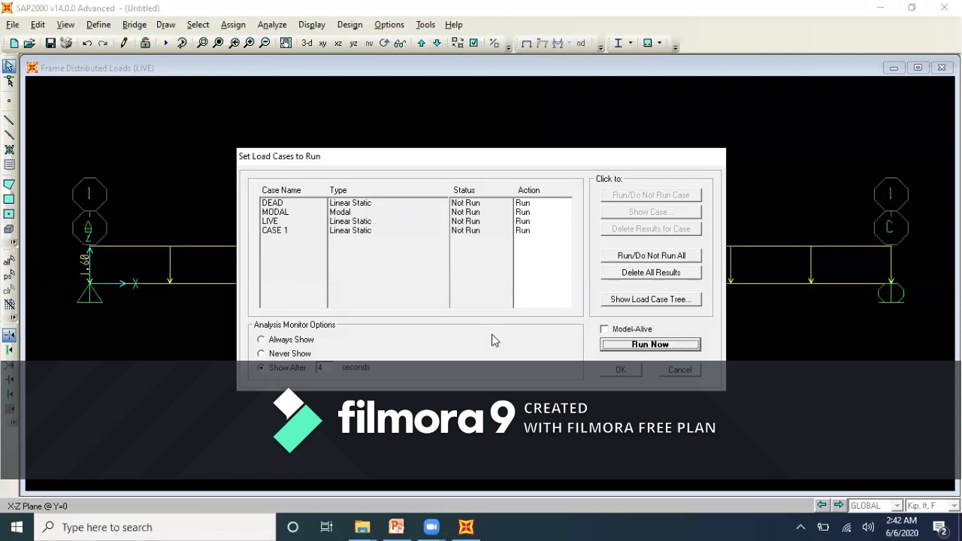
click(650, 344)
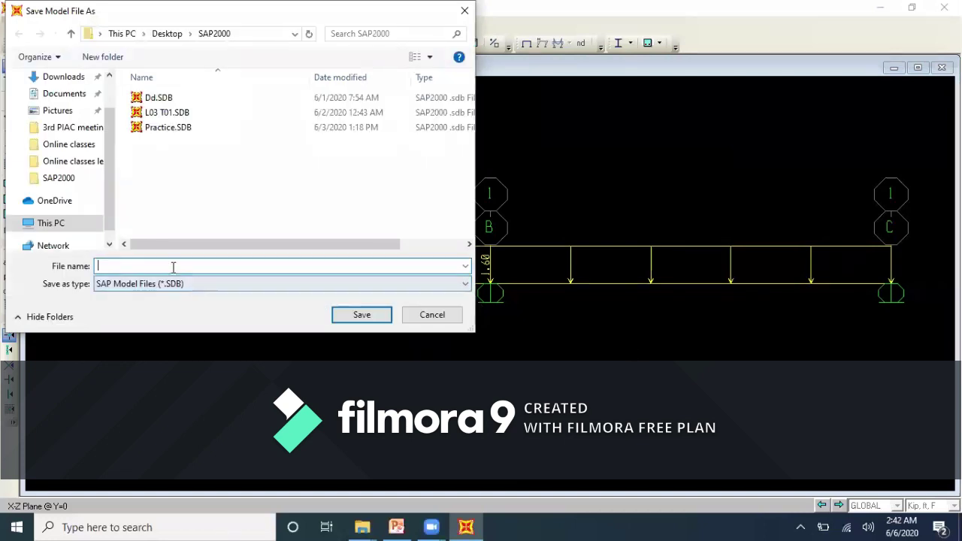
text(Example)
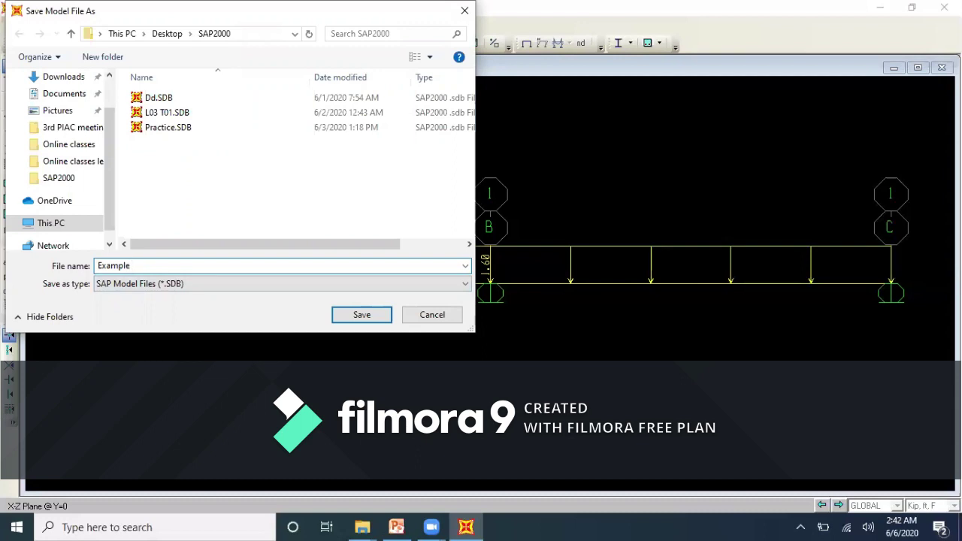
text( 1)
click(358, 316)
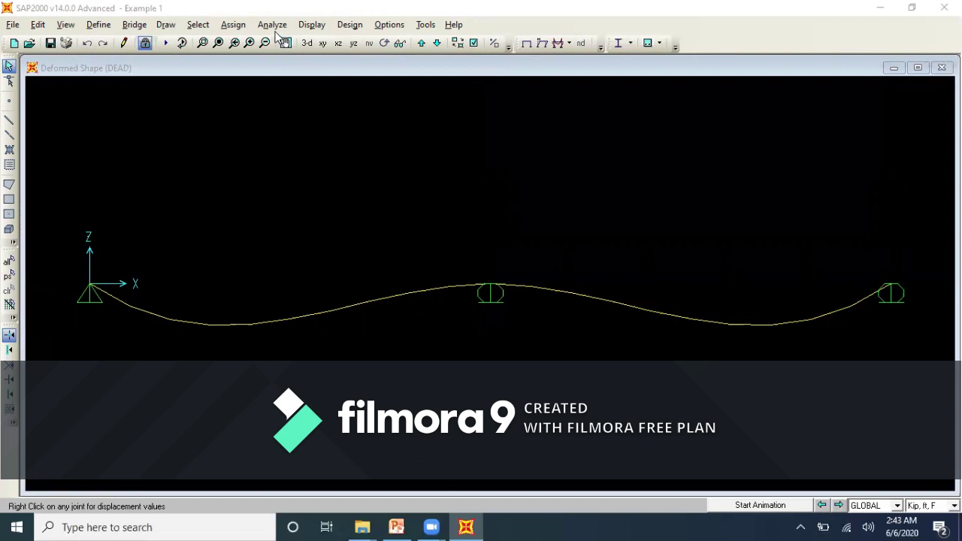
- Display the joint reactions as arrows for the 1.2Dl+1.6LL load combination
click(305, 30)
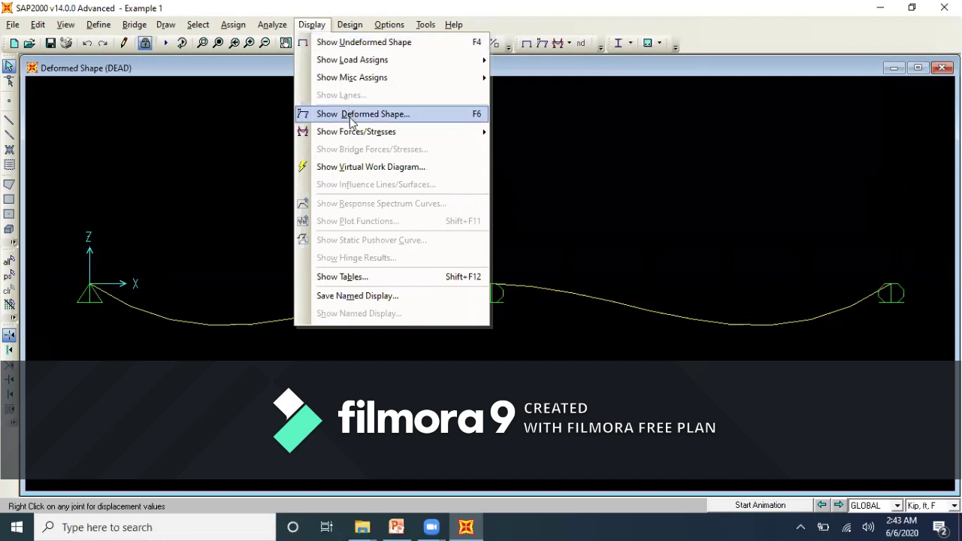
mouse_move(355, 133)
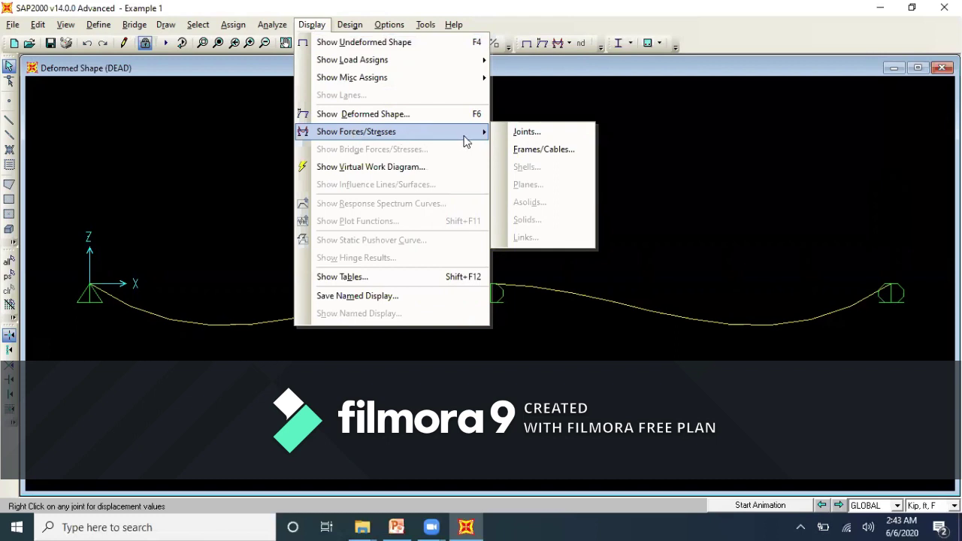
click(526, 133)
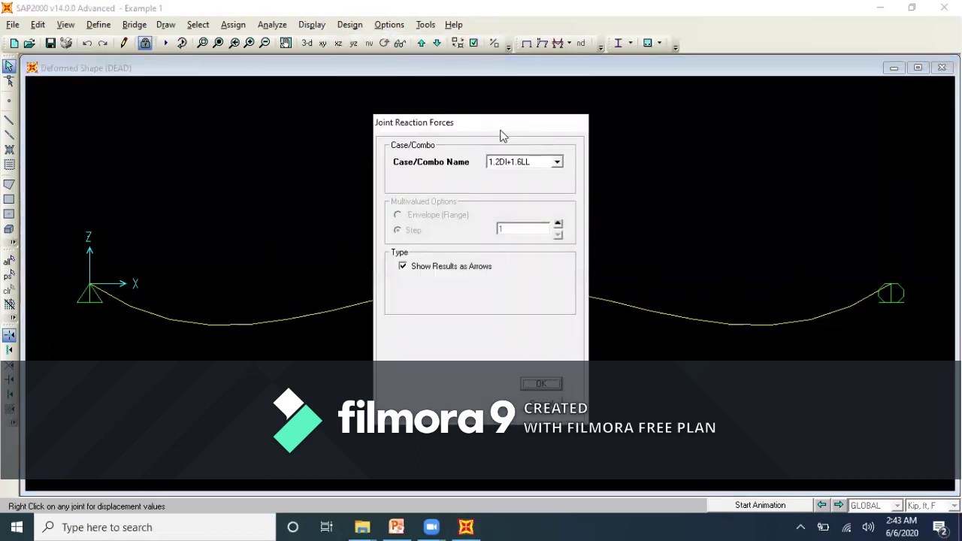
drag(492, 120, 472, 99)
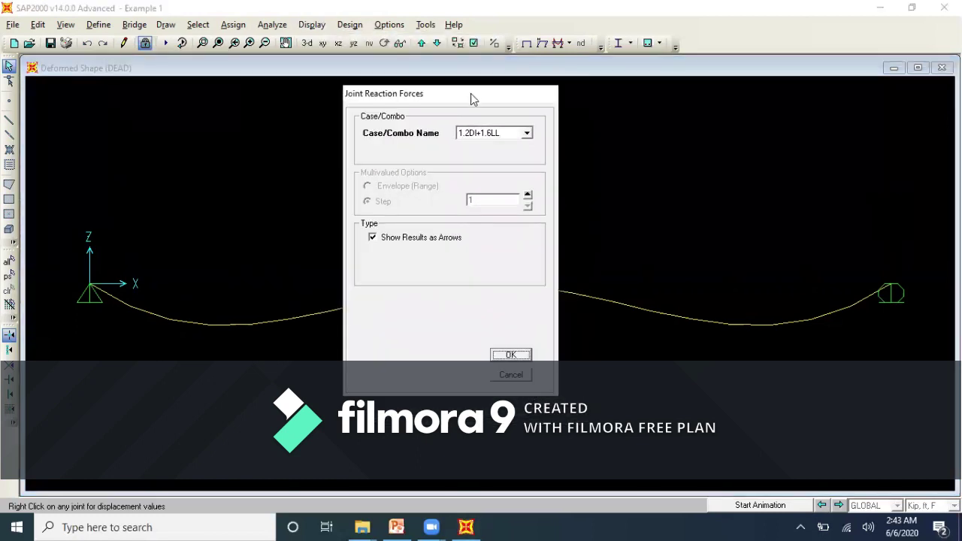
click(527, 133)
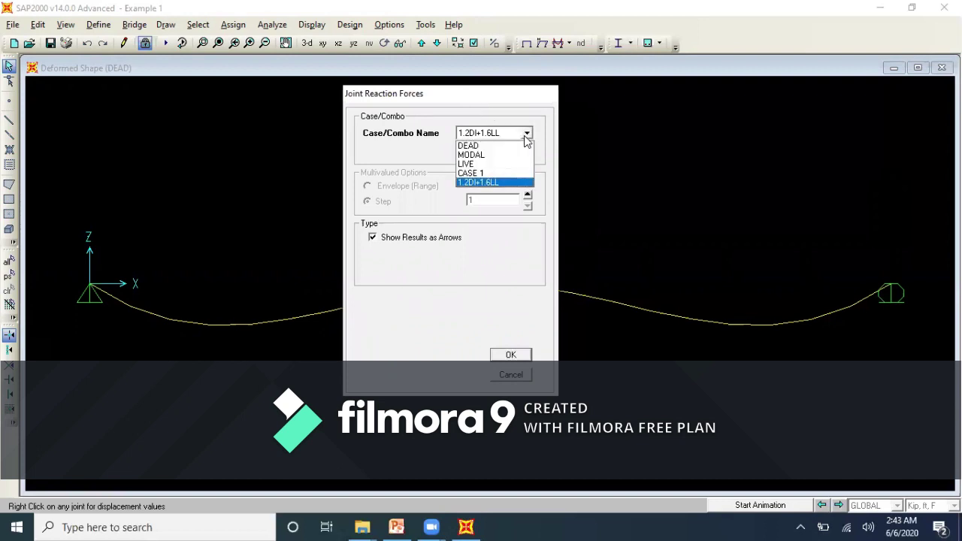
click(486, 183)
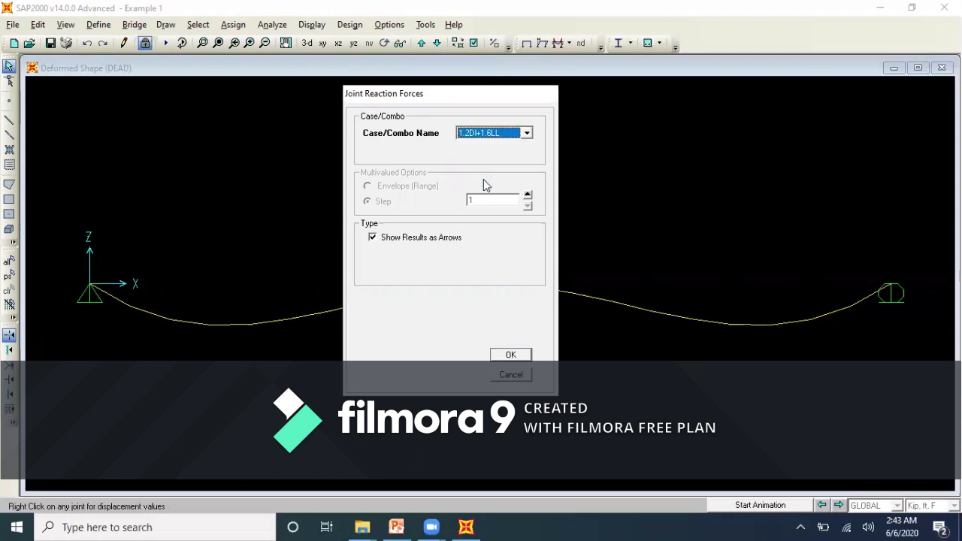
click(510, 355)
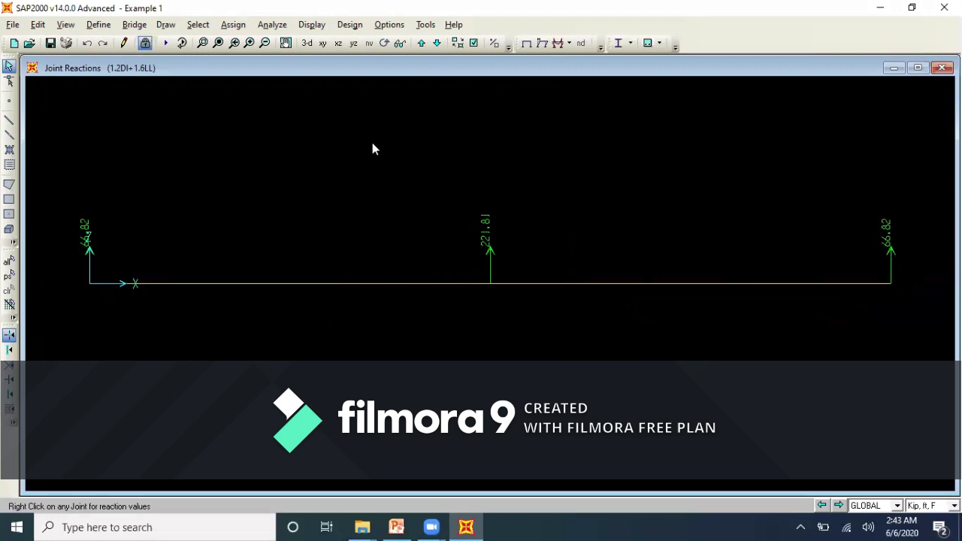
- Display the Moment 3-3 diagram of the beam for the 1.2Dl+1.6LL combination, with values shown on the diagram
click(279, 30)
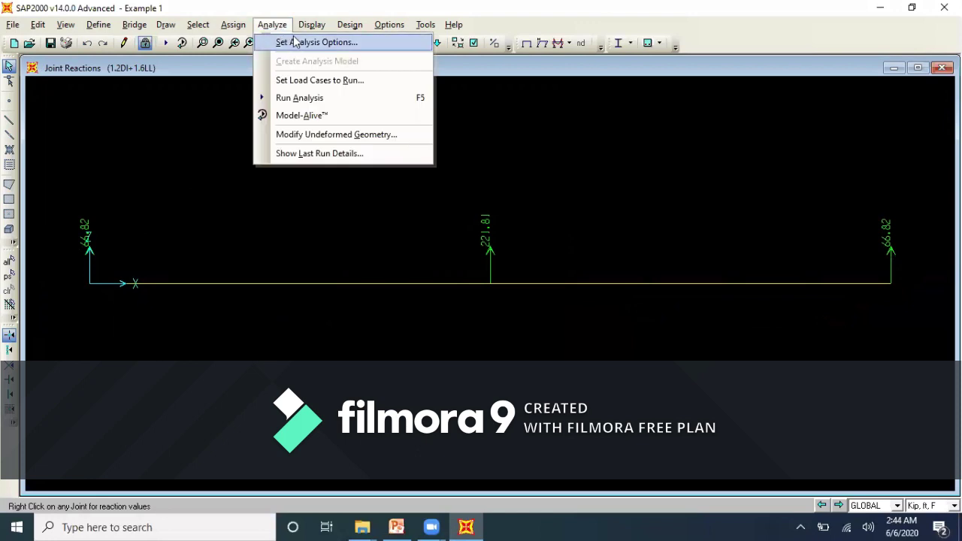
mouse_move(304, 27)
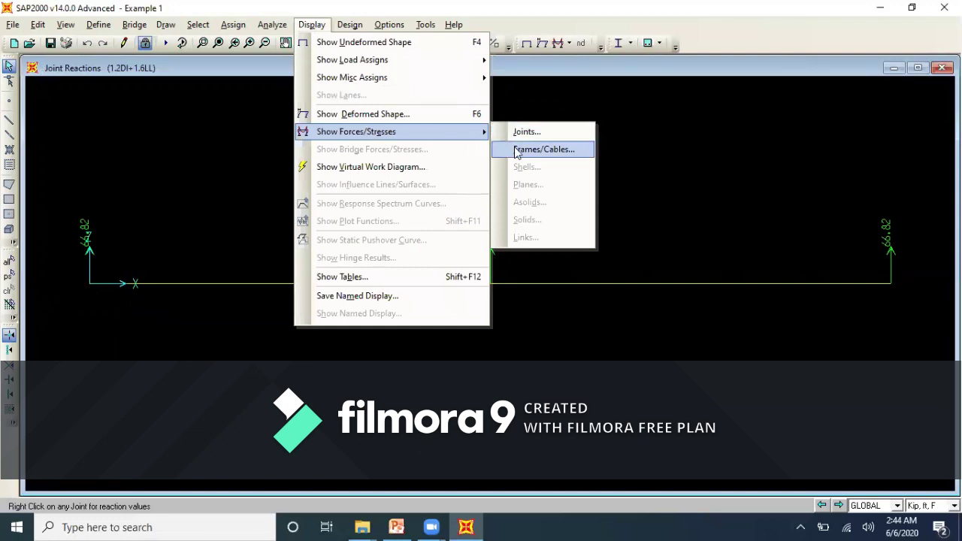
click(541, 149)
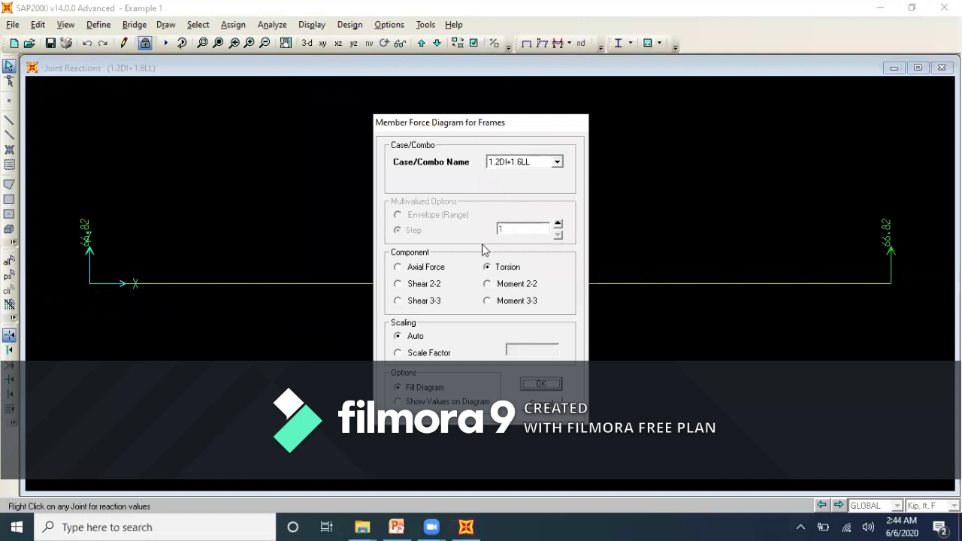
click(488, 301)
click(398, 403)
click(540, 384)
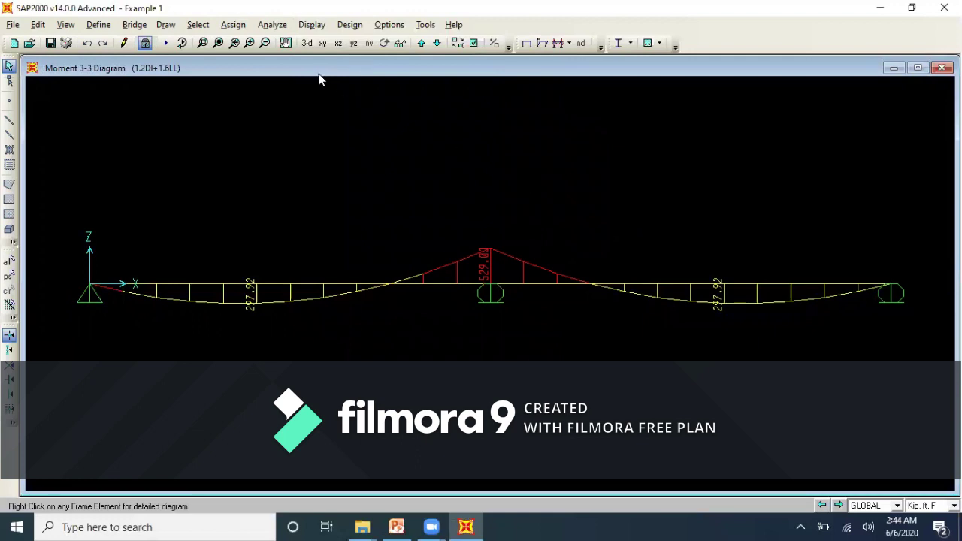
- Display the Shear 2-2 diagram of the beam for the 1.2Dl+1.6LL combination, with values shown on the diagram
click(318, 30)
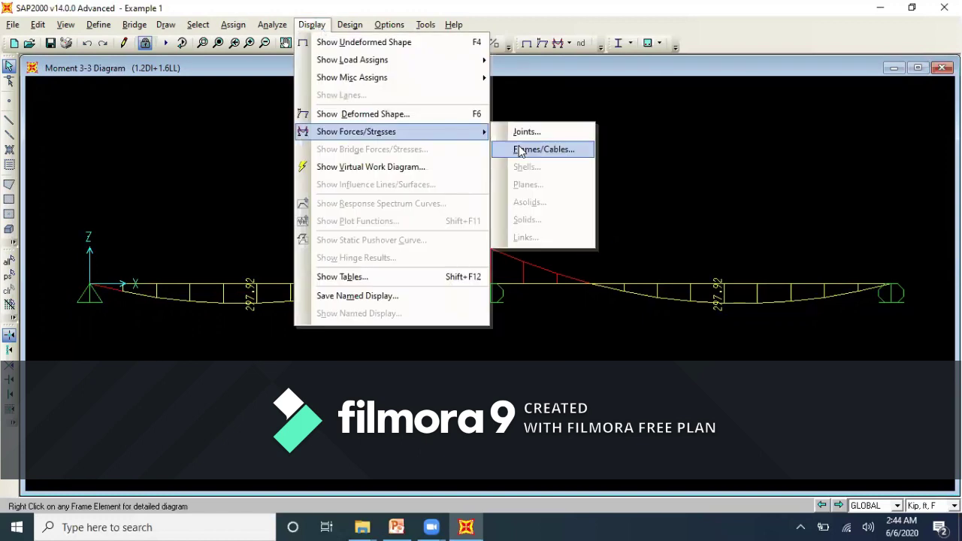
click(528, 148)
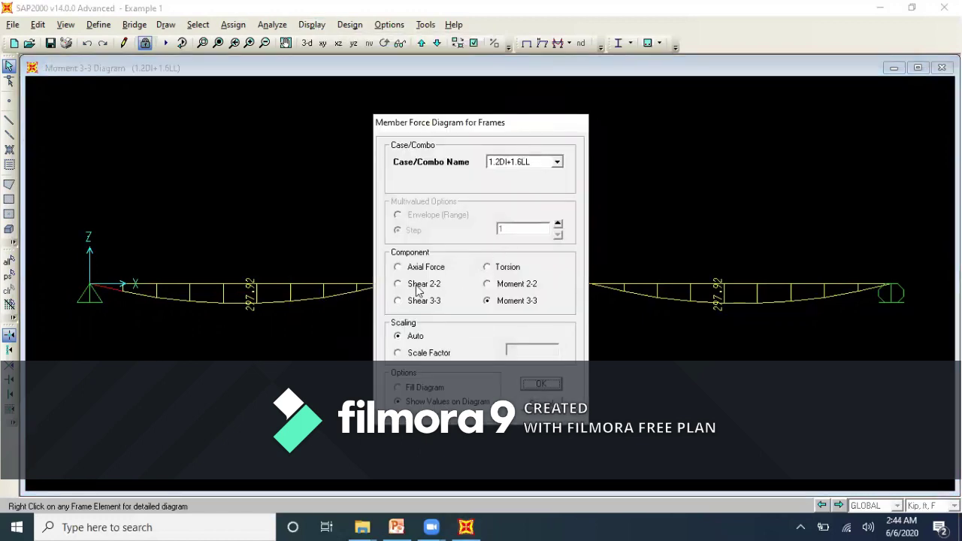
click(419, 289)
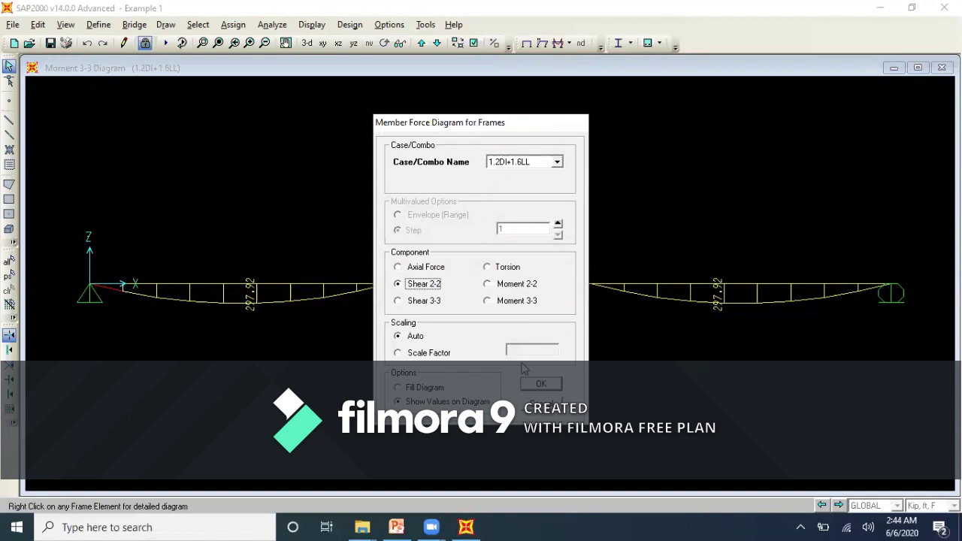
click(538, 385)
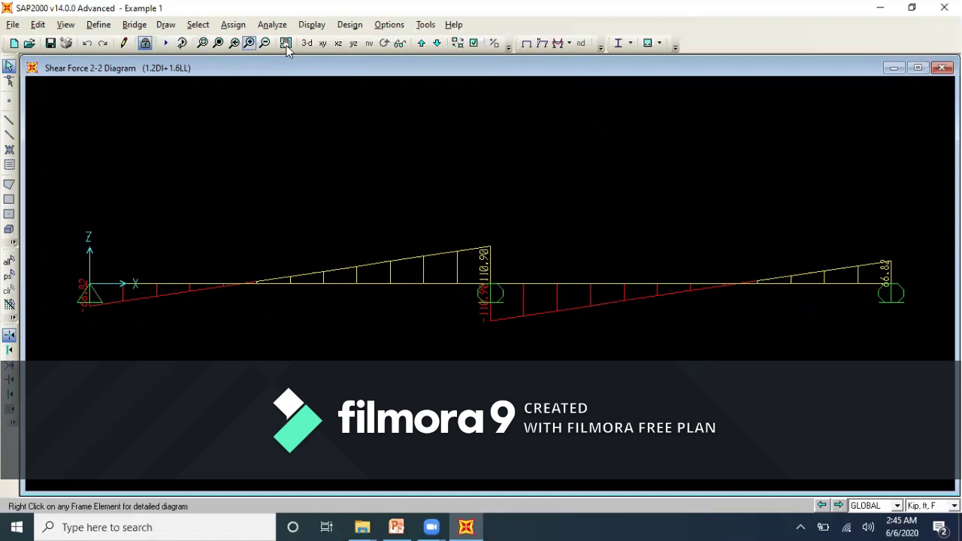
click(570, 43)
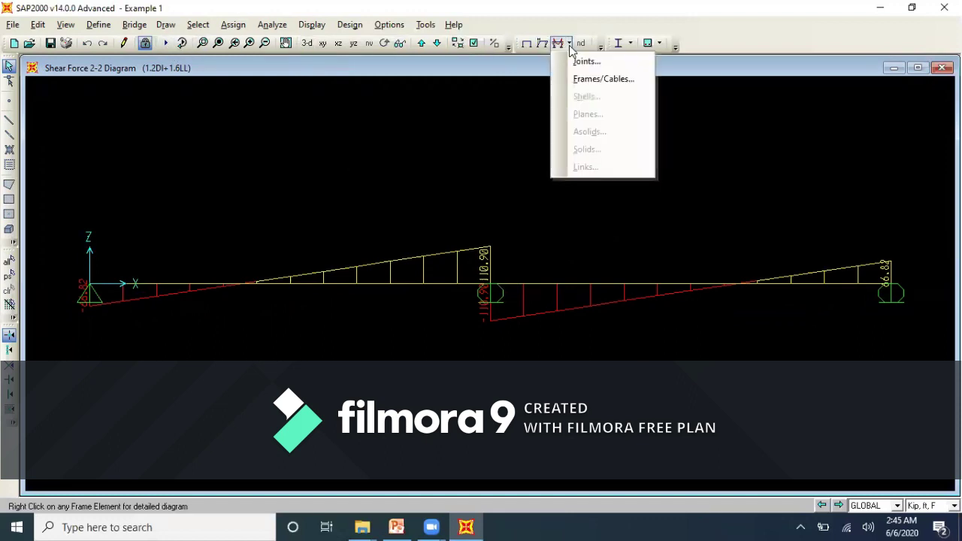
click(587, 79)
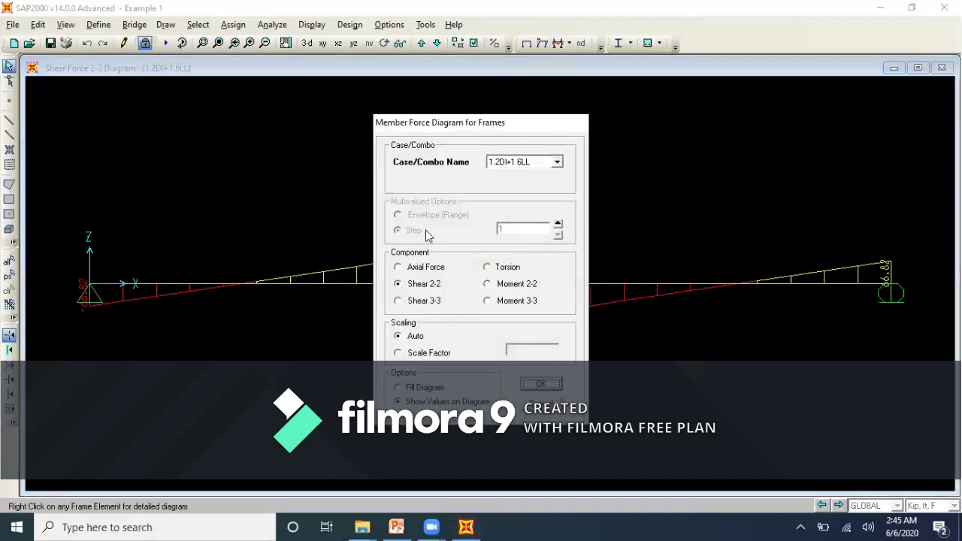
click(536, 386)
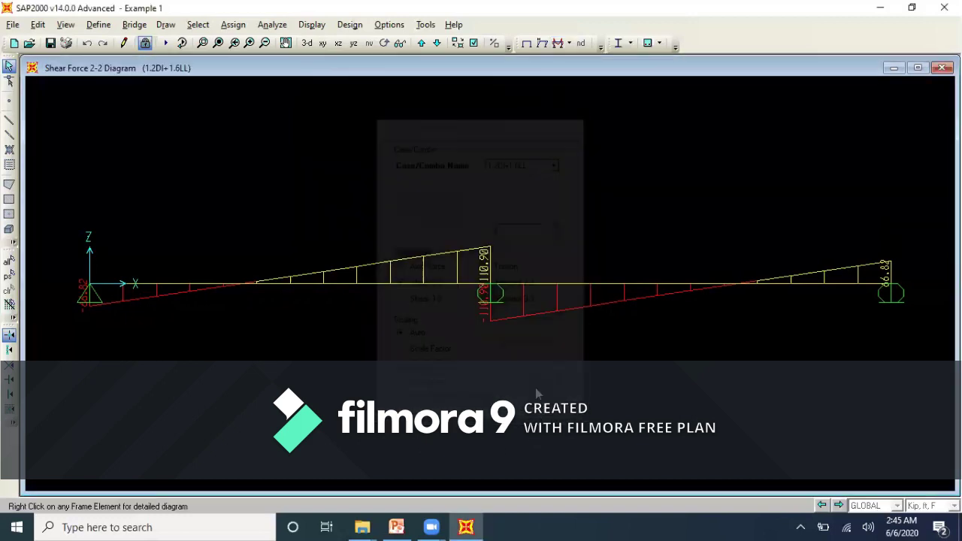
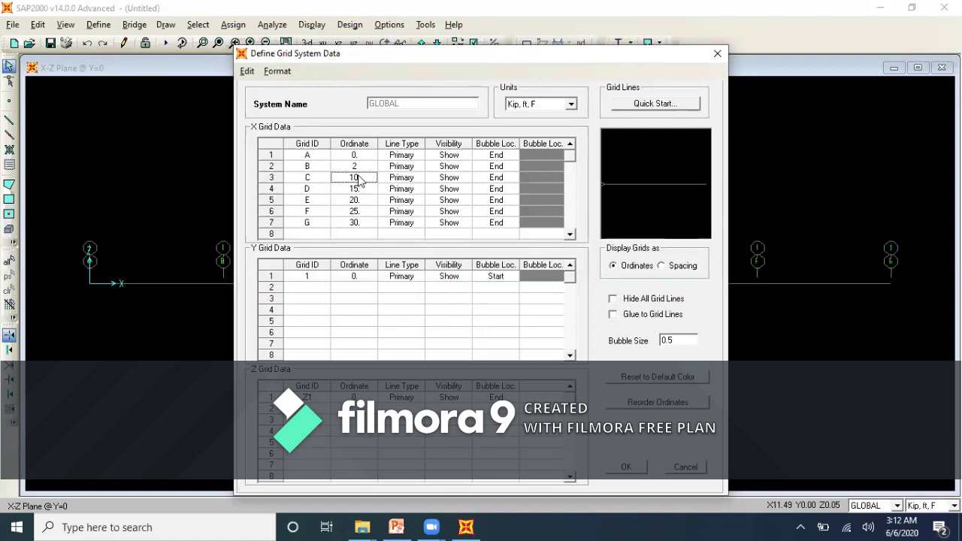
- In the new model's GLOBAL grid system, set the X ordinates of grids C, D and E to 8, 10 and 20 ft
text(8)
click(363, 190)
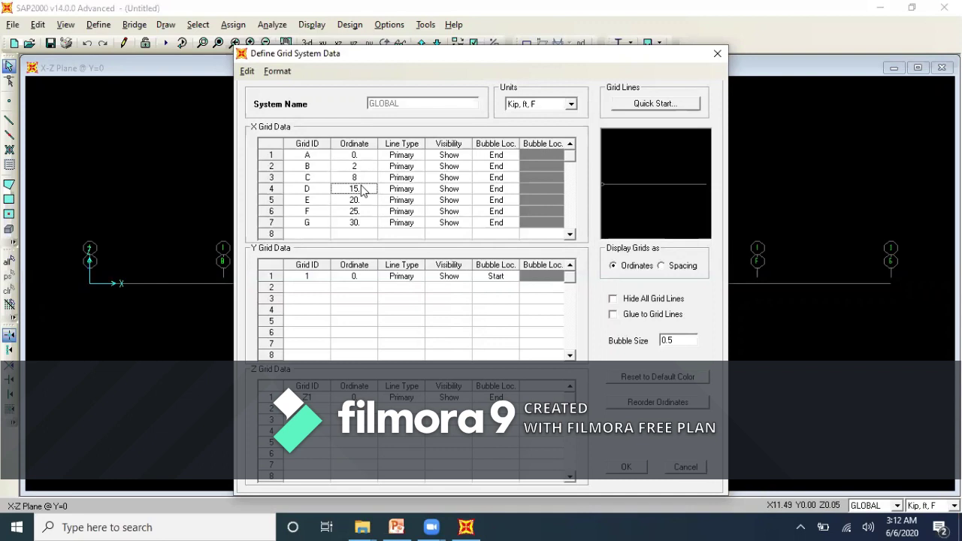
text(10)
click(363, 201)
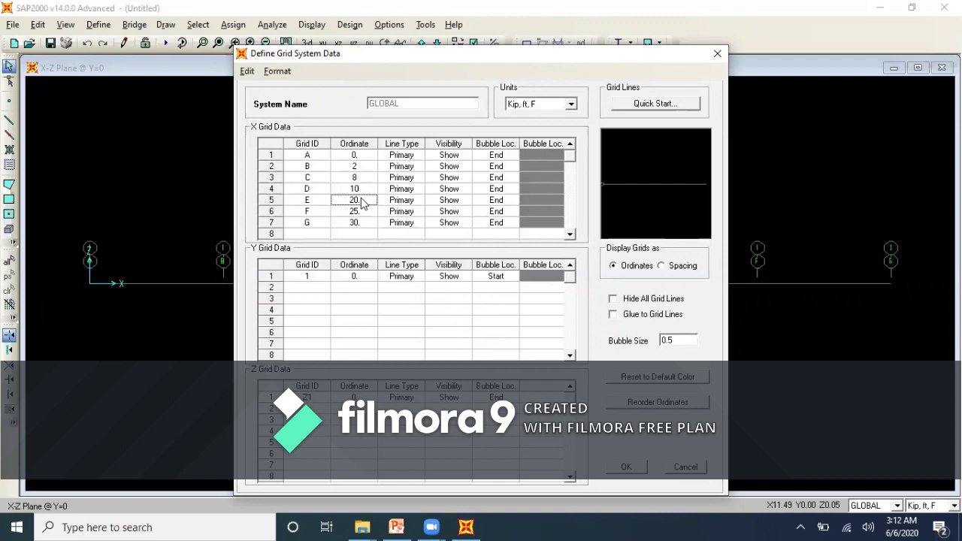
text(20)
click(361, 214)
click(363, 222)
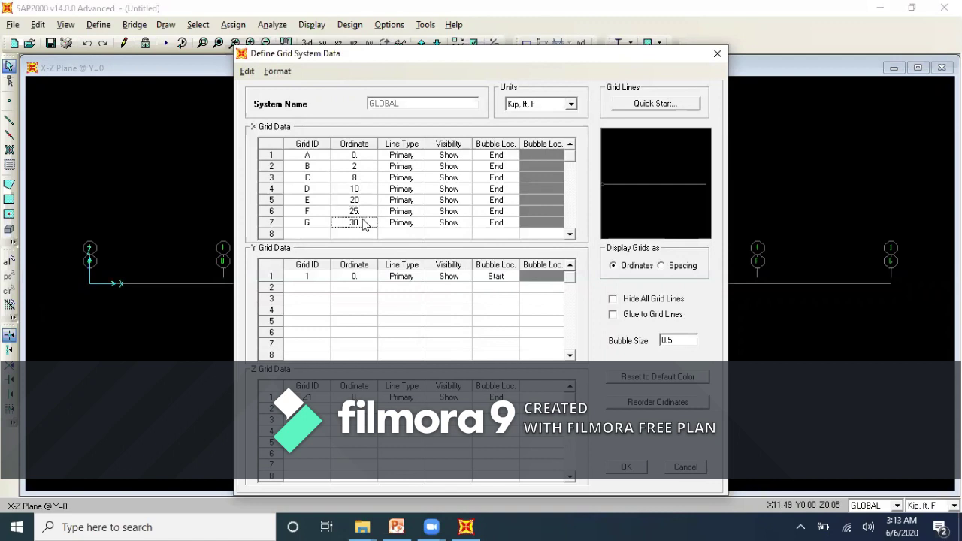
click(628, 467)
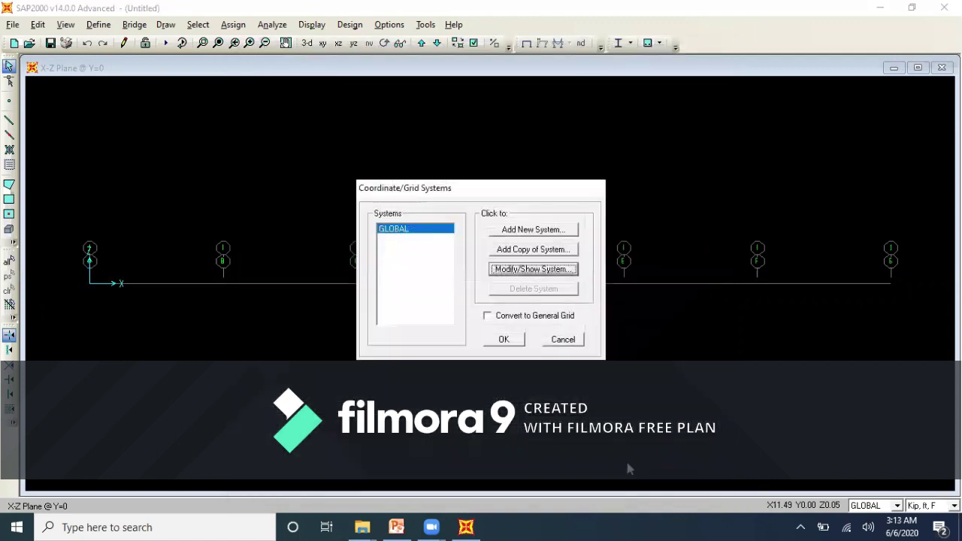
click(503, 339)
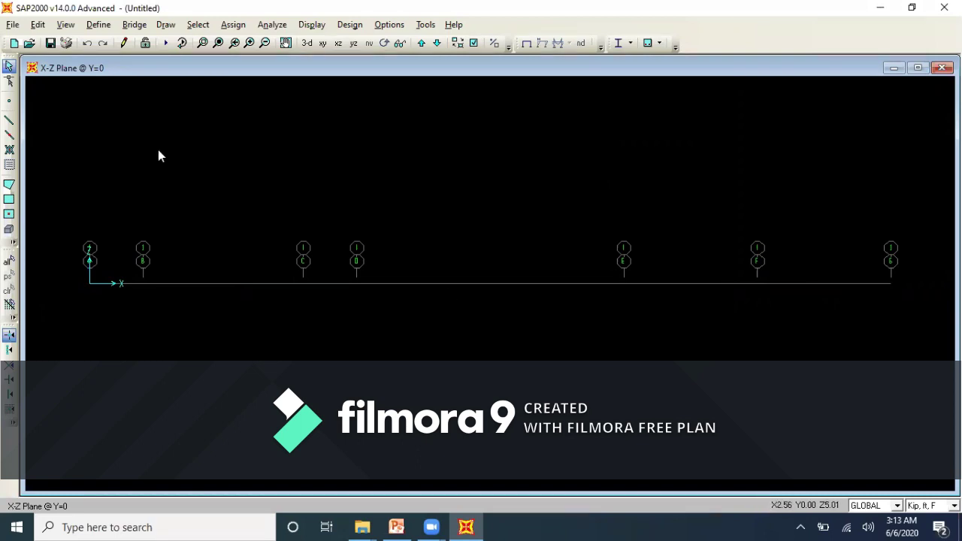
- Add a new material named Concrete 4KSI and set its material type to Concrete
click(98, 25)
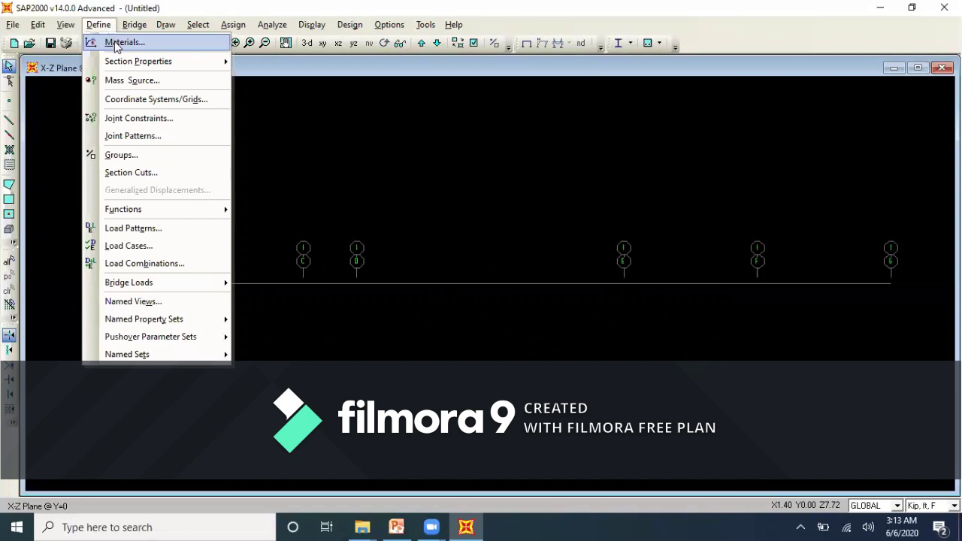
click(117, 43)
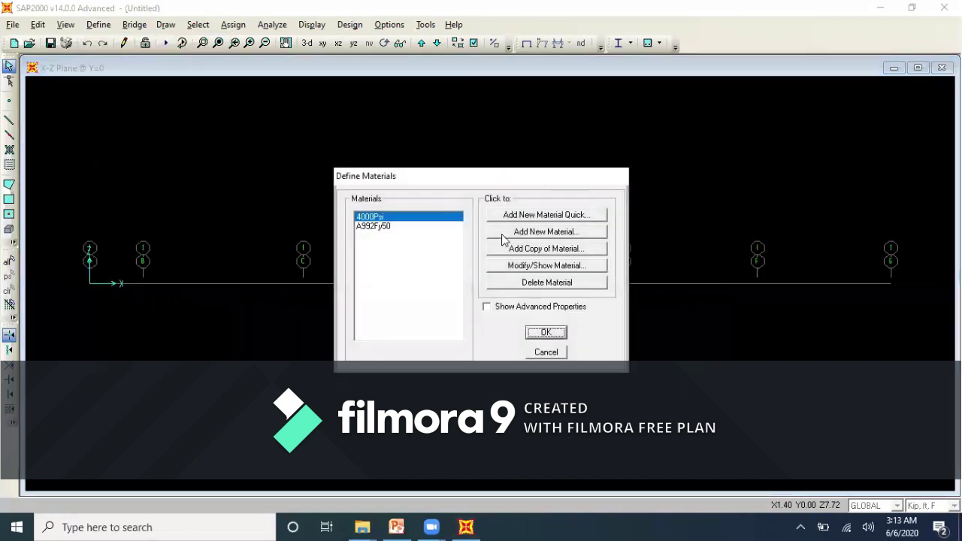
click(529, 233)
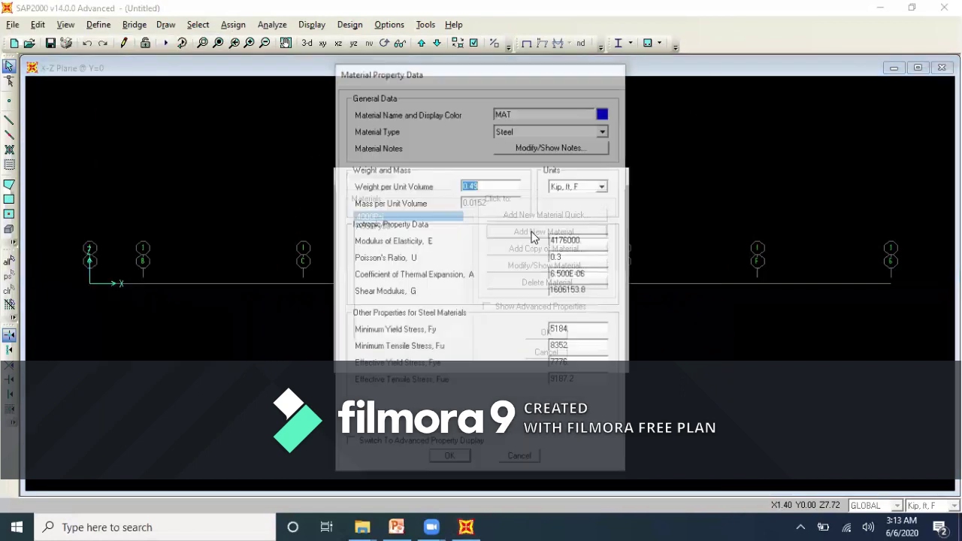
click(528, 110)
key(BackSpace)
key(BackSpace)
key(BackSpace)
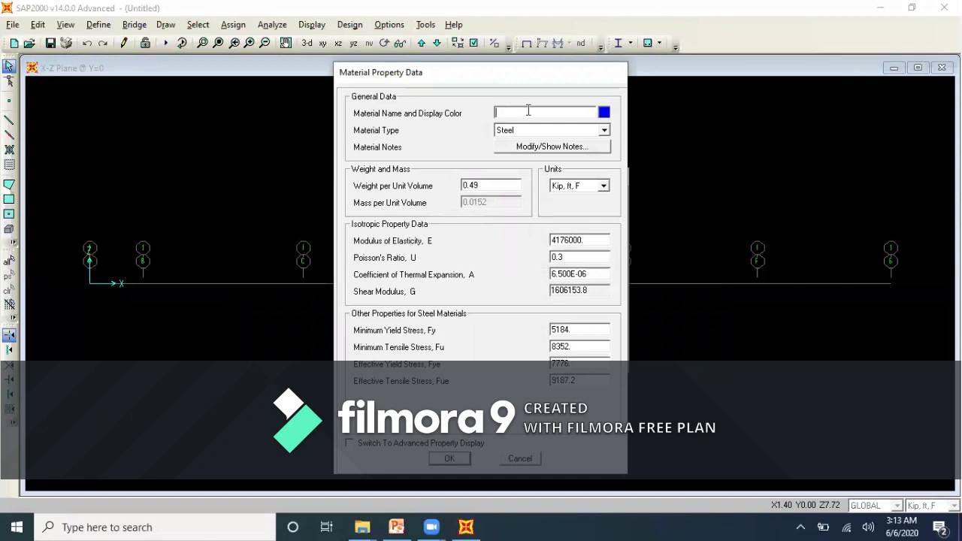
text(Concre)
text(te $KS==)
key(BackSpace)
key(BackSpace)
key(BackSpace)
key(BackSpace)
text(4KS)
click(586, 130)
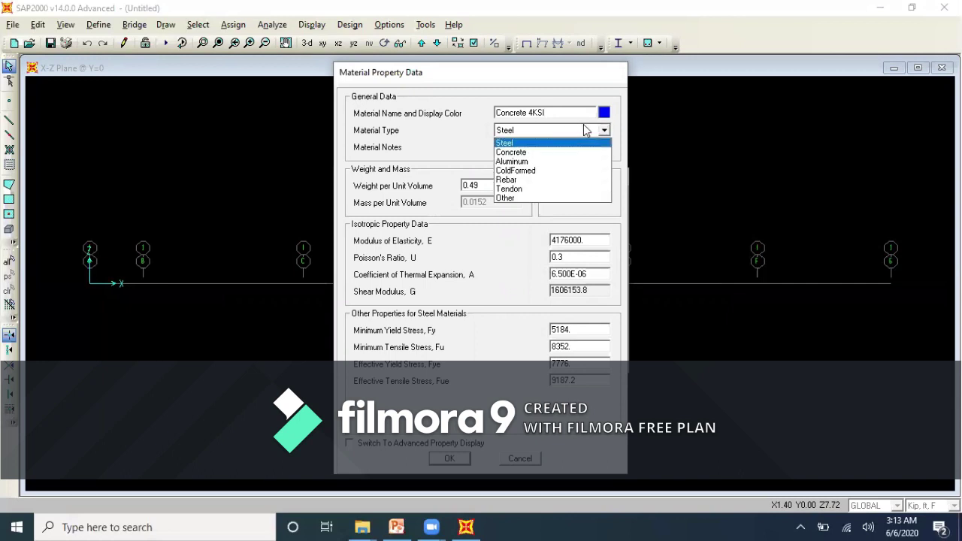
click(556, 152)
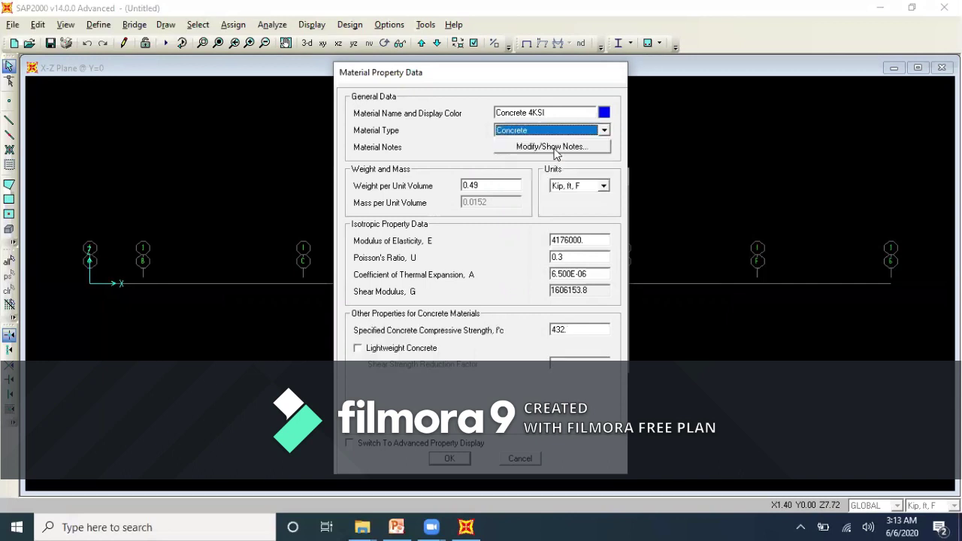
- In Kip, in, F units, give the new concrete a modulus of elasticity of 3600, Poisson's ratio 0.2 and compressive strength f'c of 4
click(581, 189)
click(604, 198)
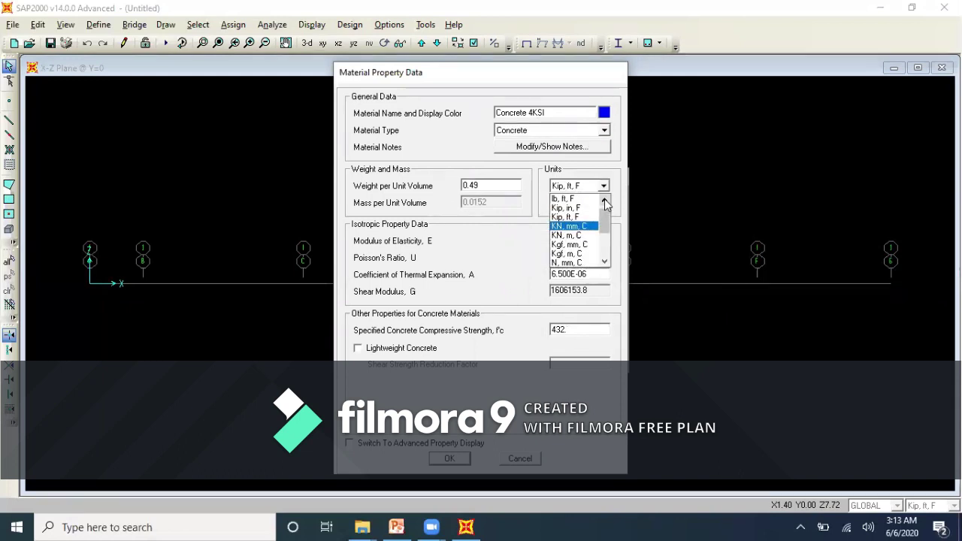
click(577, 208)
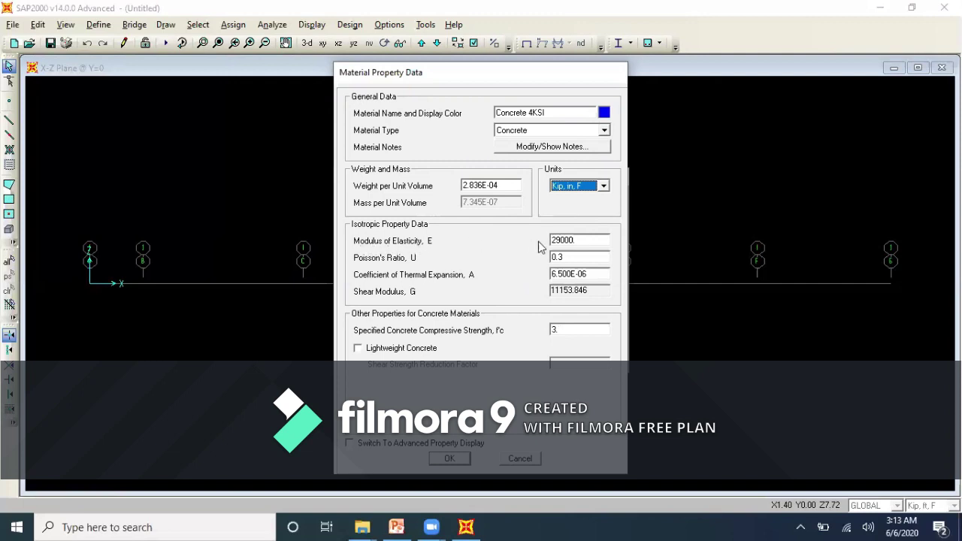
double_click(580, 240)
text(360)
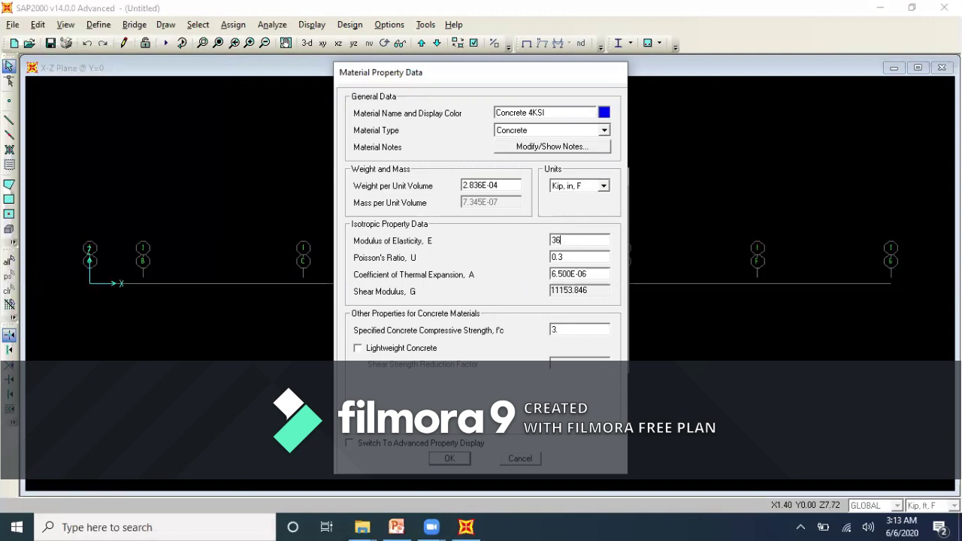
double_click(580, 257)
text(0)
double_click(574, 329)
text(4)
click(449, 457)
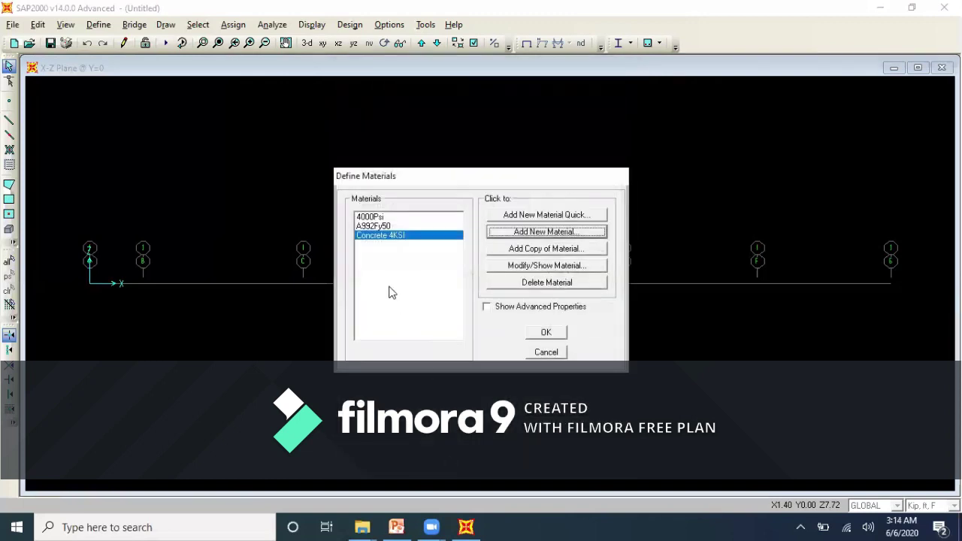
click(536, 336)
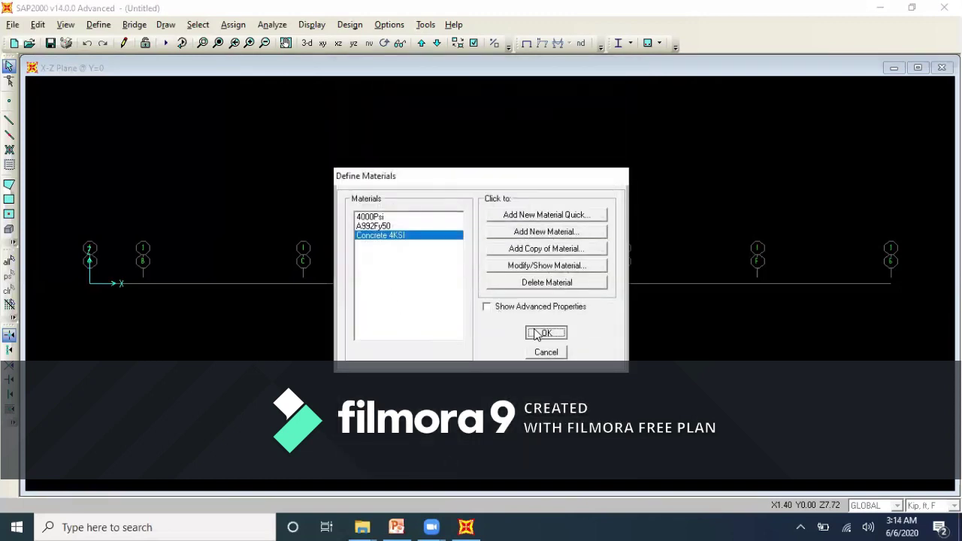
- Check the cross section on the Example 2 slide in PowerPoint, and add a rectangular concrete frame section named Beam 12x14 in SAP2000
click(105, 26)
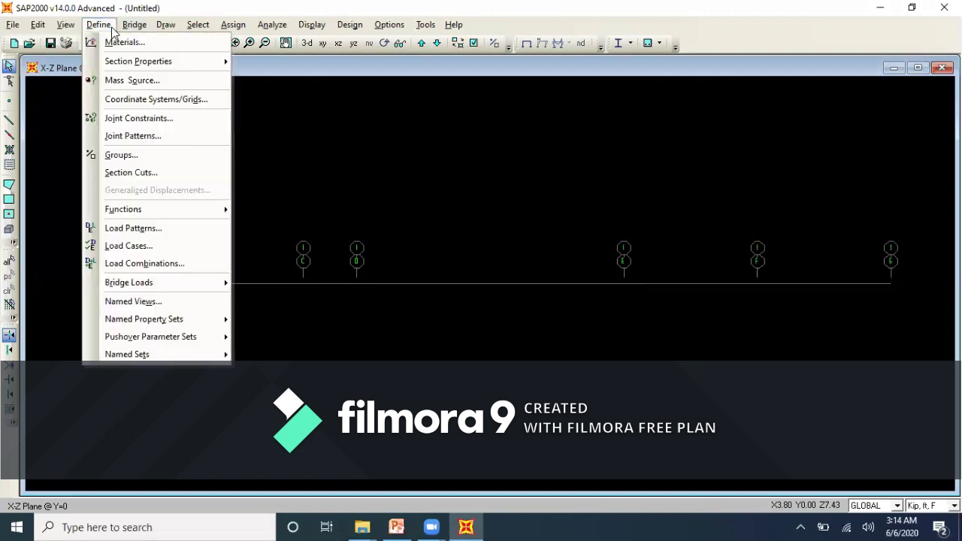
mouse_move(140, 61)
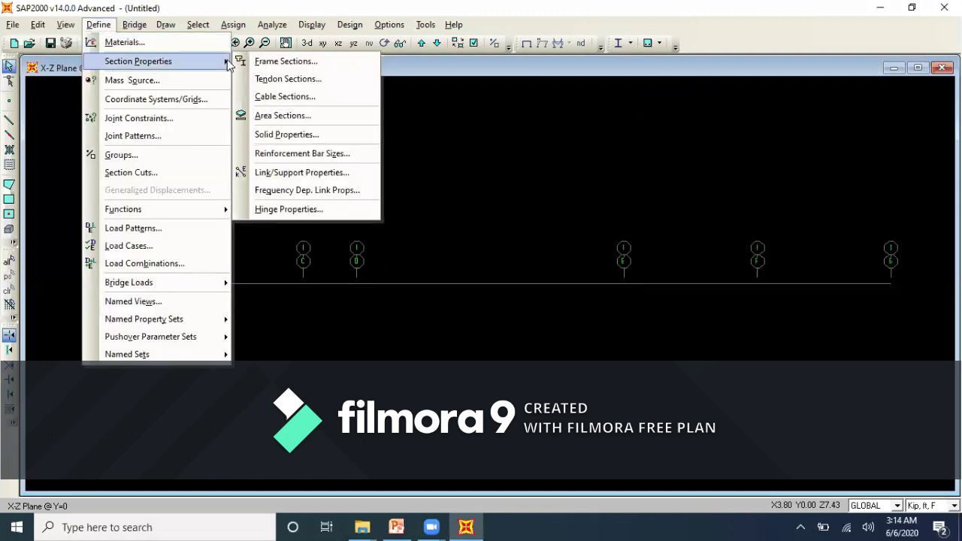
click(401, 526)
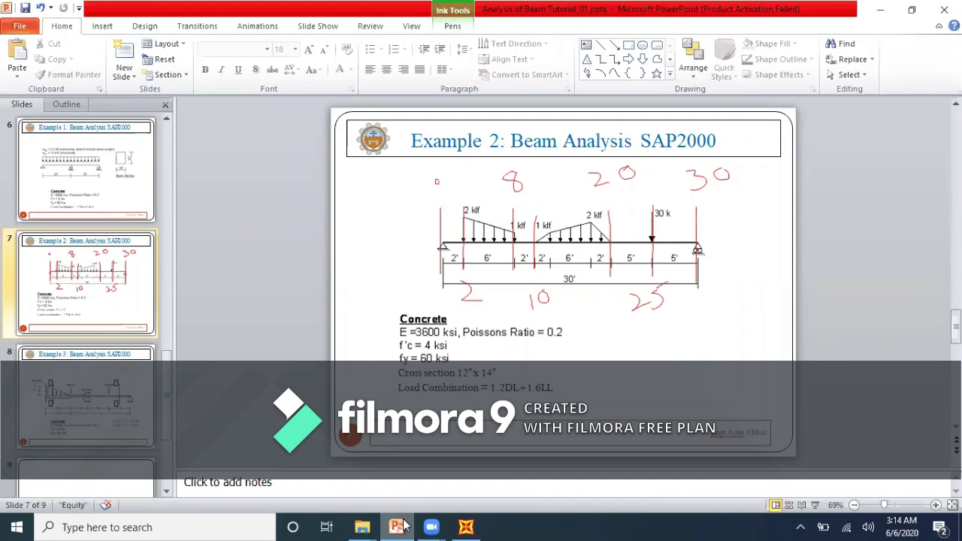
click(404, 525)
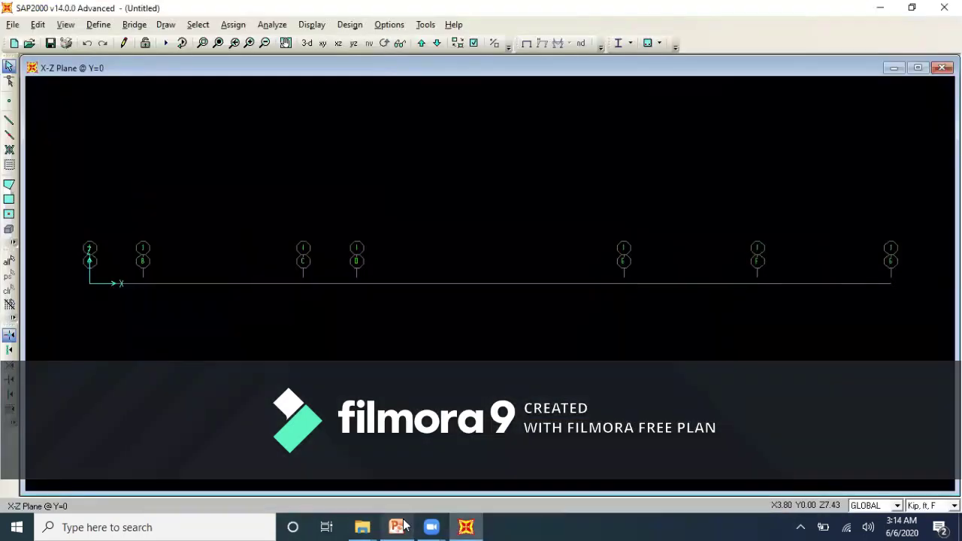
click(111, 25)
mouse_move(228, 64)
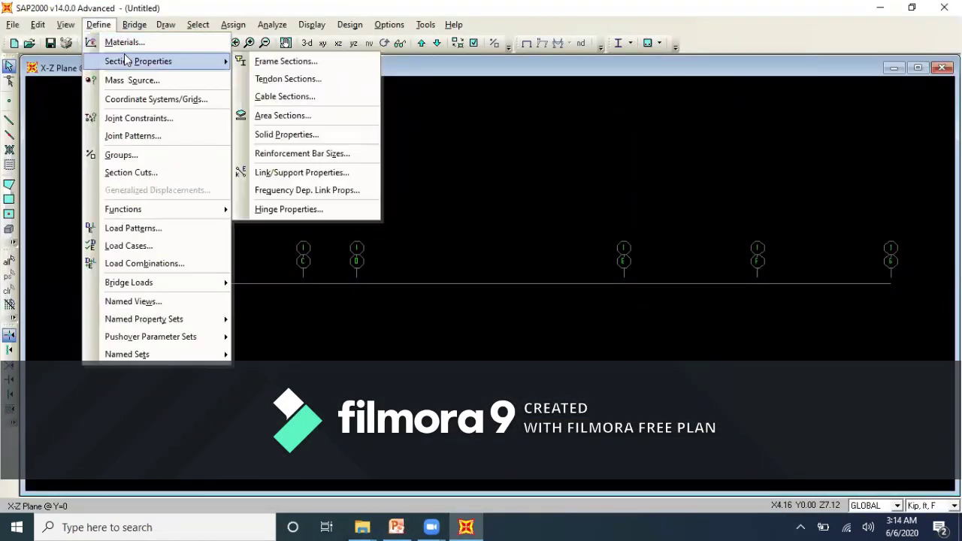
click(255, 67)
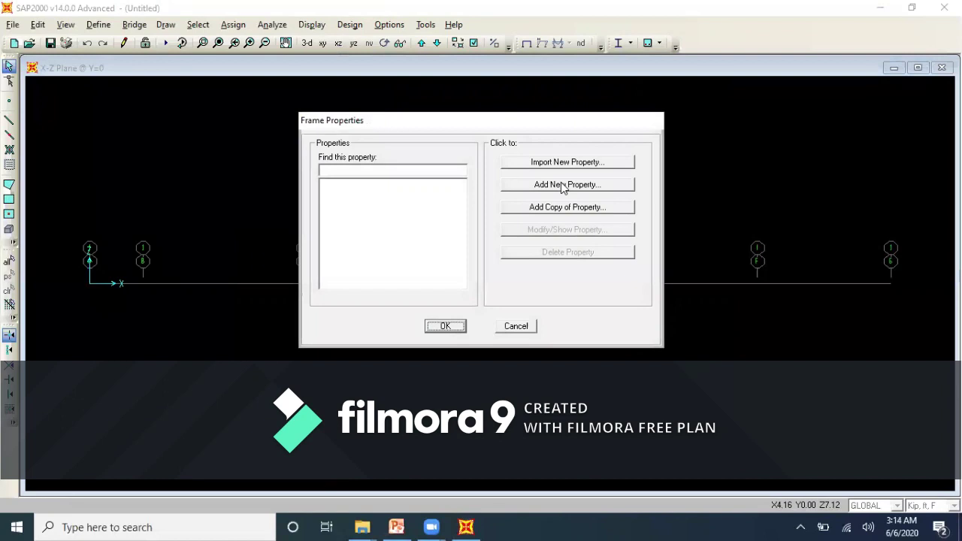
click(562, 186)
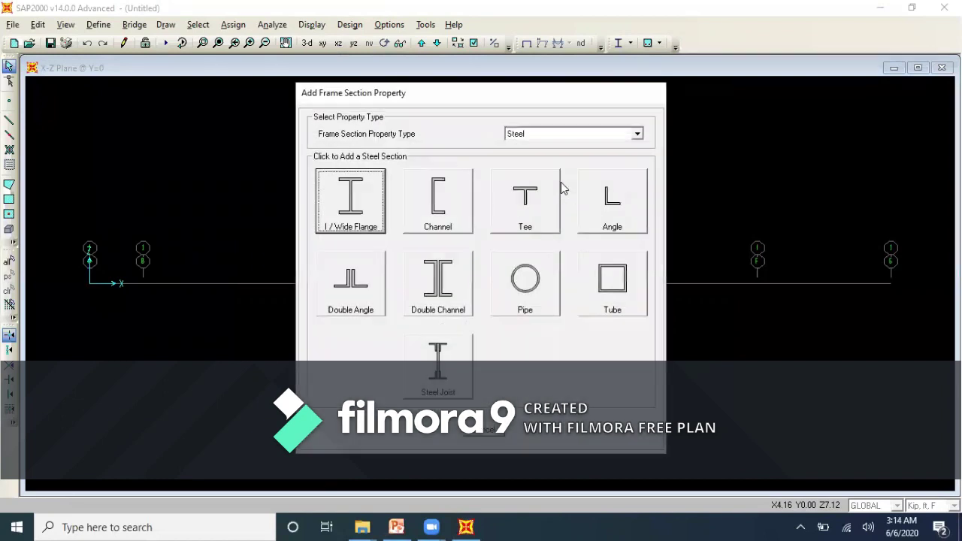
click(596, 140)
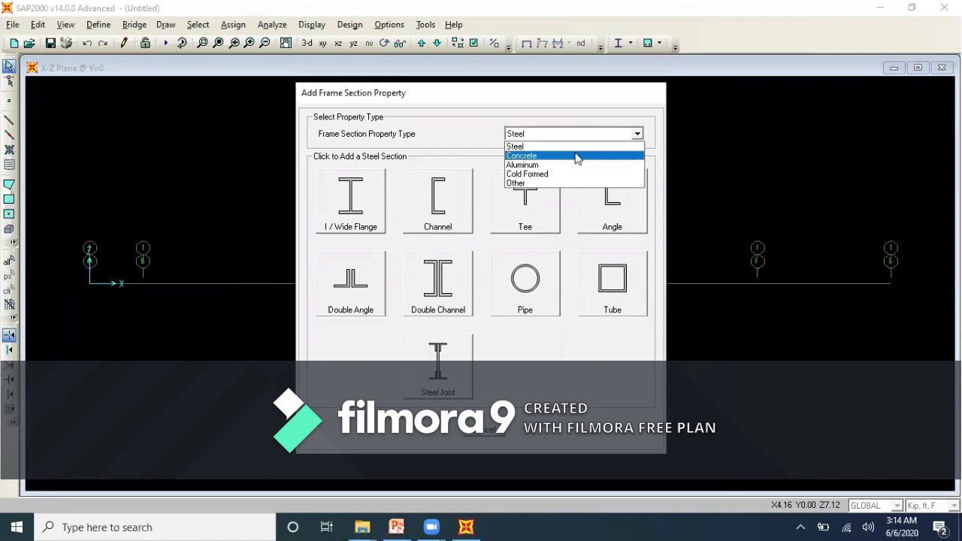
click(577, 156)
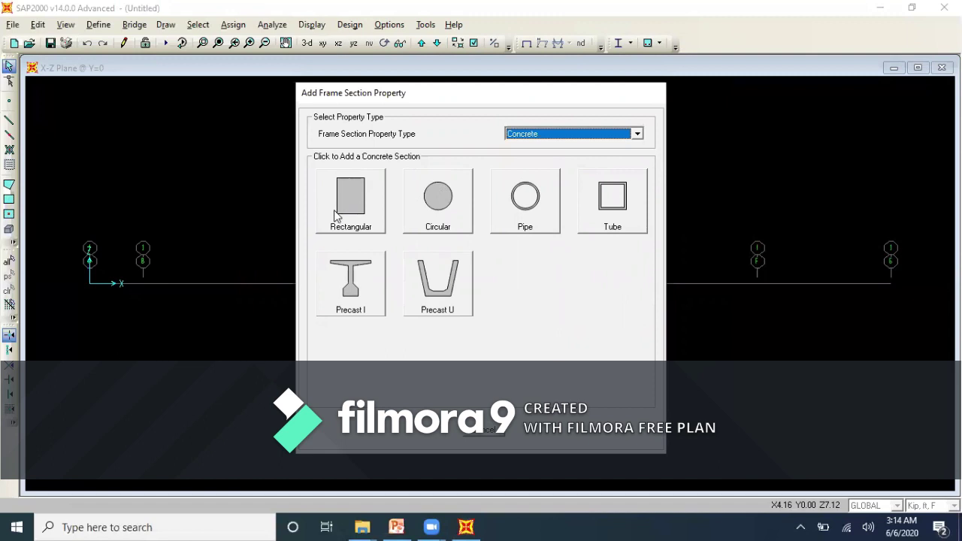
click(354, 209)
click(529, 149)
key(BackSpace)
key(BackSpace)
key(BackSpace)
key(BackSpace)
text(B)
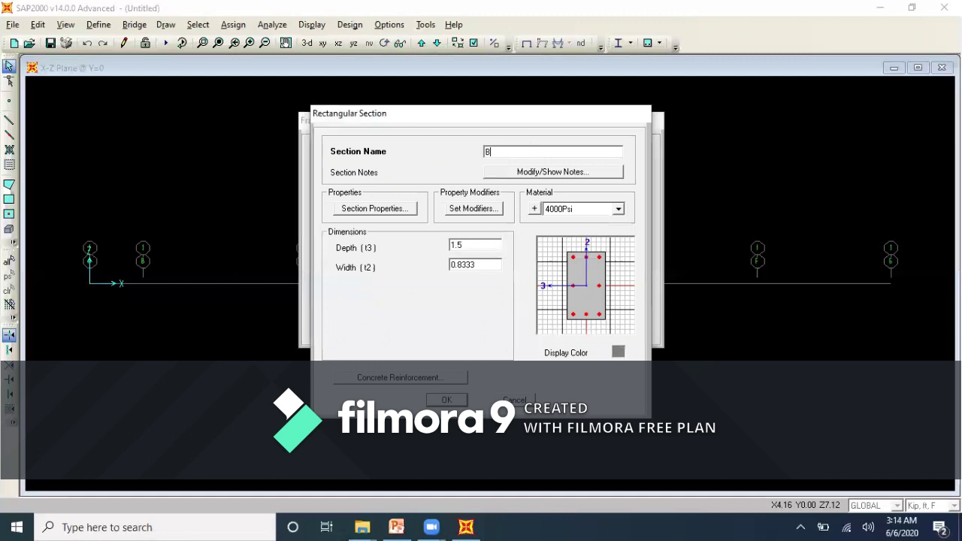
text(eam 12x14)
- Assign the Concrete 4KSI material to the Beam 12x14 section and set its depth to 14/12 ft and width to 12/12 ft
click(600, 210)
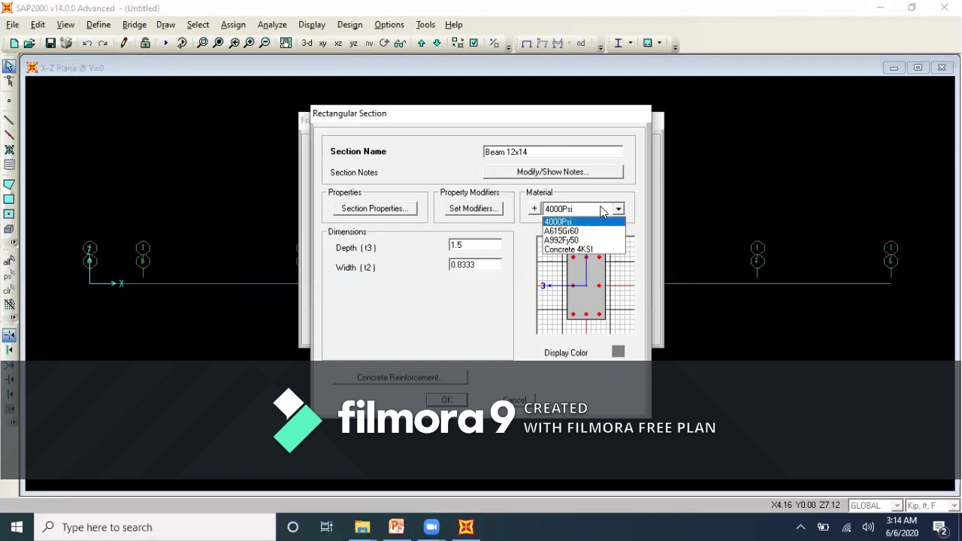
click(592, 250)
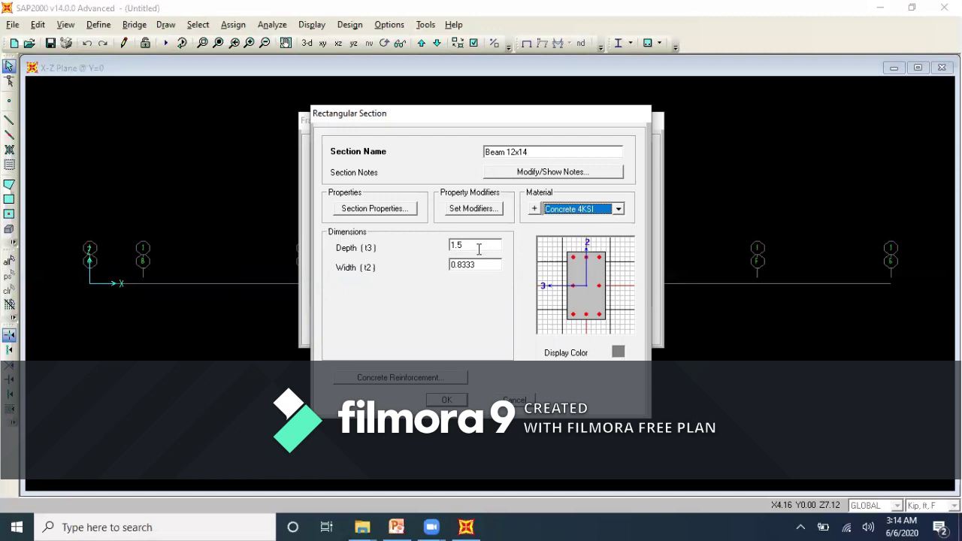
double_click(479, 249)
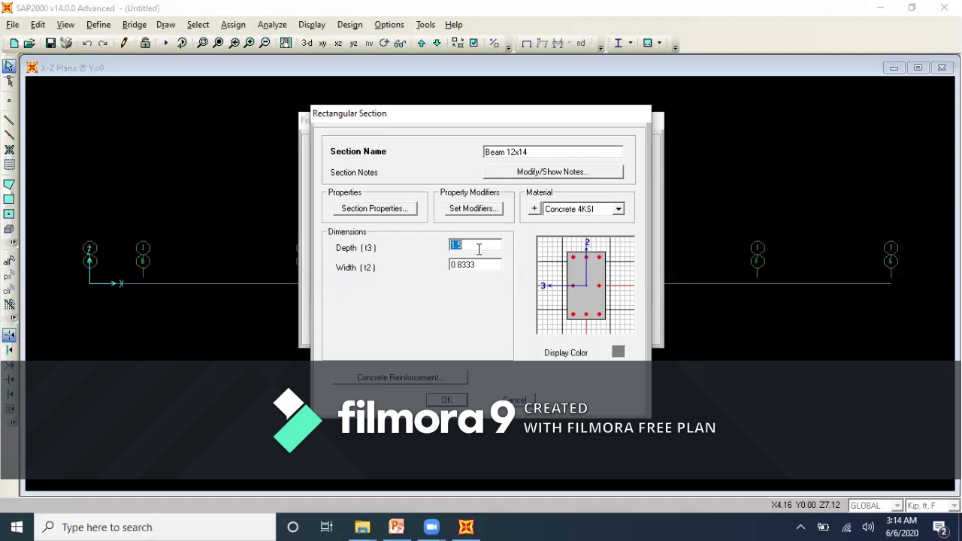
text(14/12)
double_click(482, 263)
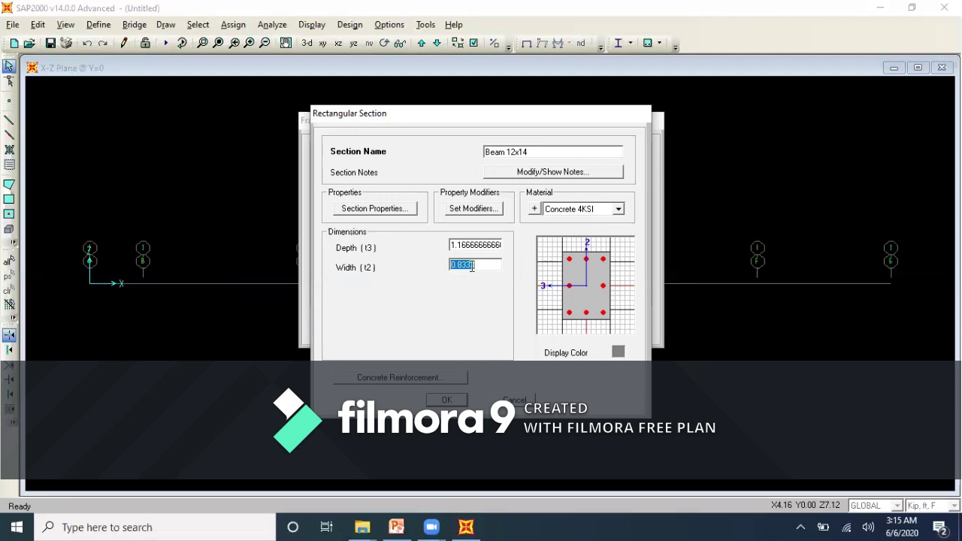
text(12/12)
key(Return)
- Set the section's concrete reinforcement design type to Beam (M3 Design Only) and save the frame section
click(417, 378)
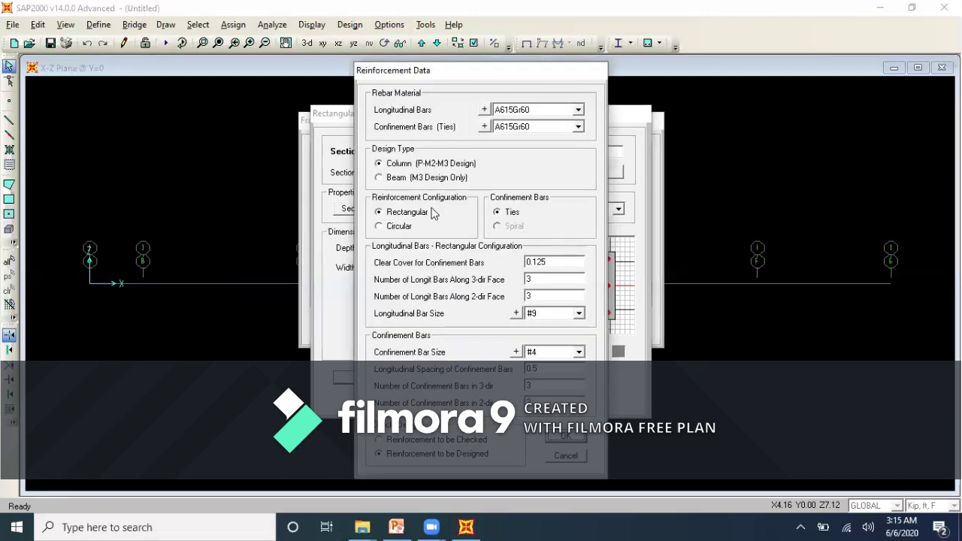
click(379, 177)
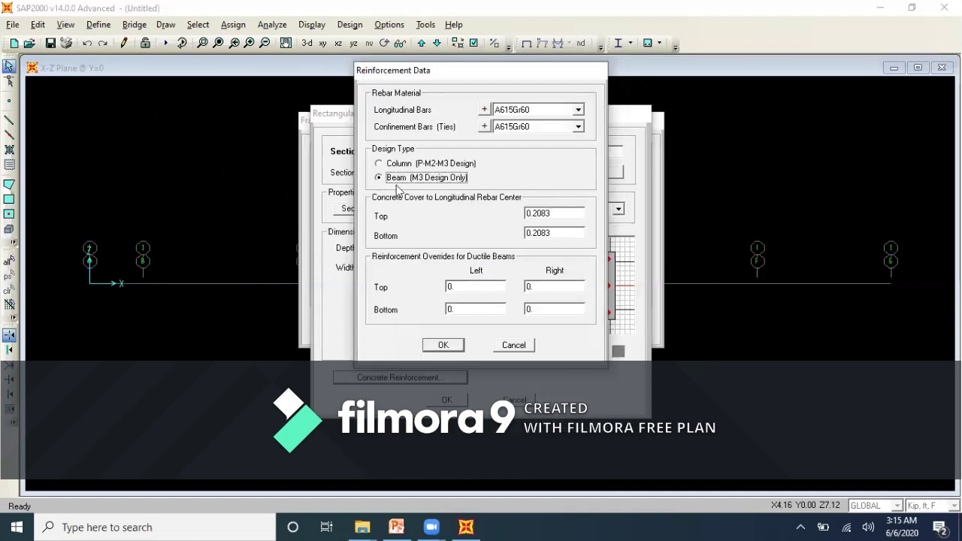
click(453, 345)
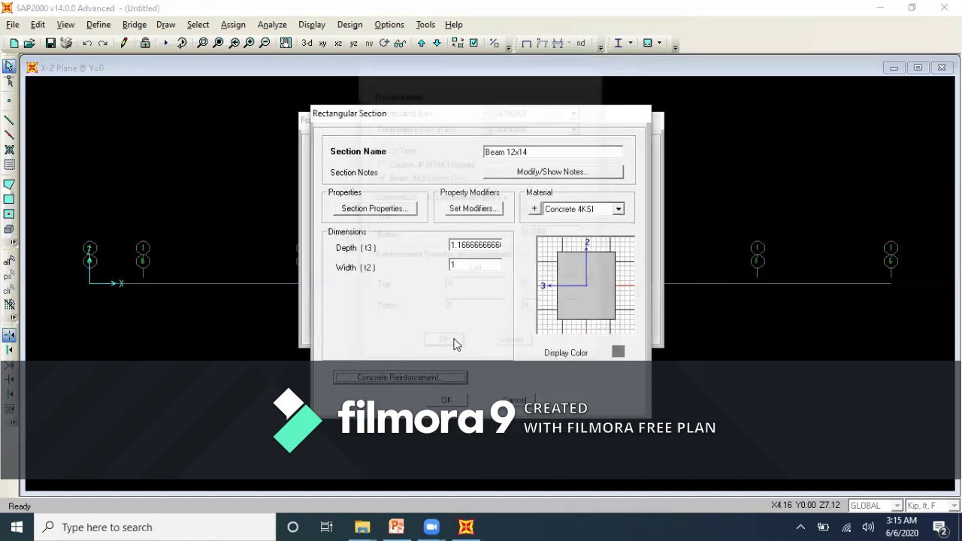
click(453, 399)
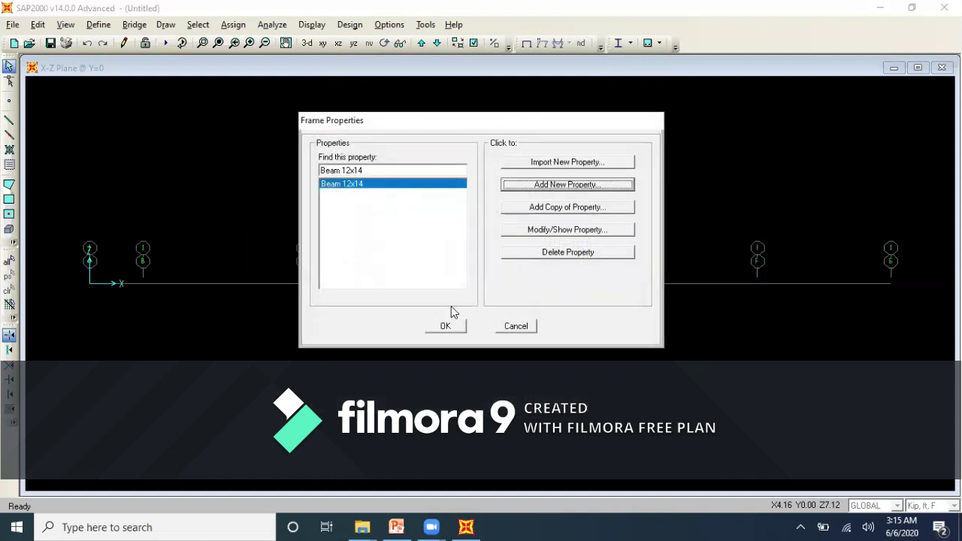
click(451, 326)
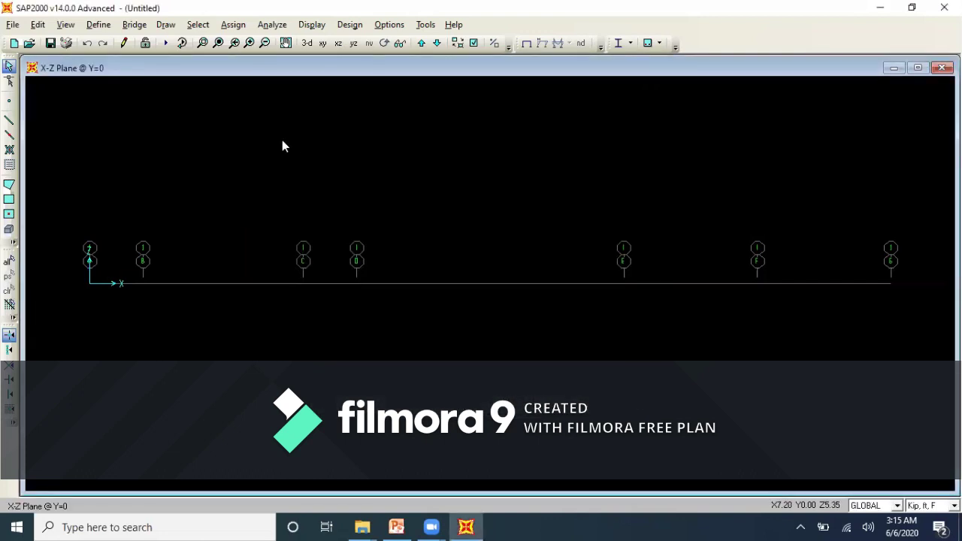
- Review the defined load patterns and accept the DEAD pattern with self weight multiplier 1
click(99, 25)
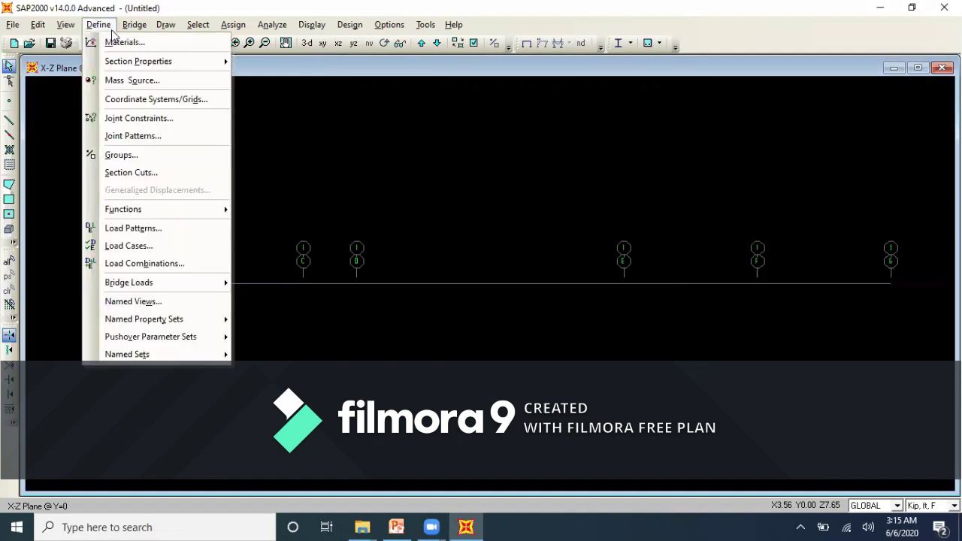
click(166, 228)
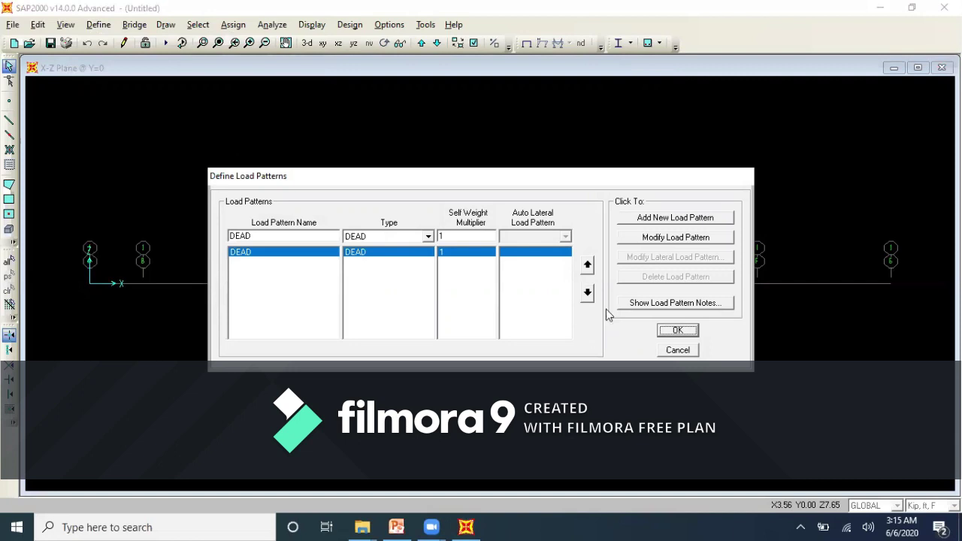
click(677, 331)
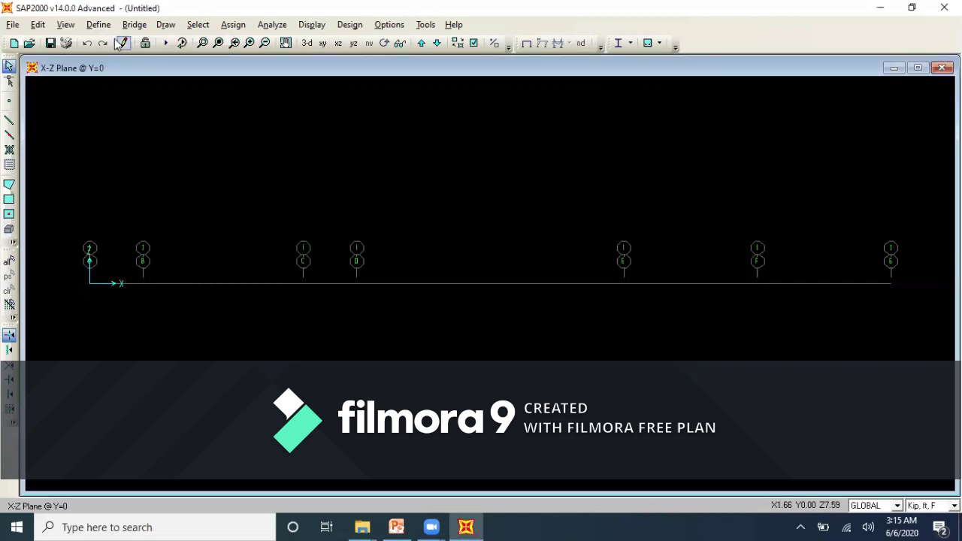
- Add a linear static load case named Case 1 that applies the DEAD load pattern twice with scale factor 1
click(98, 25)
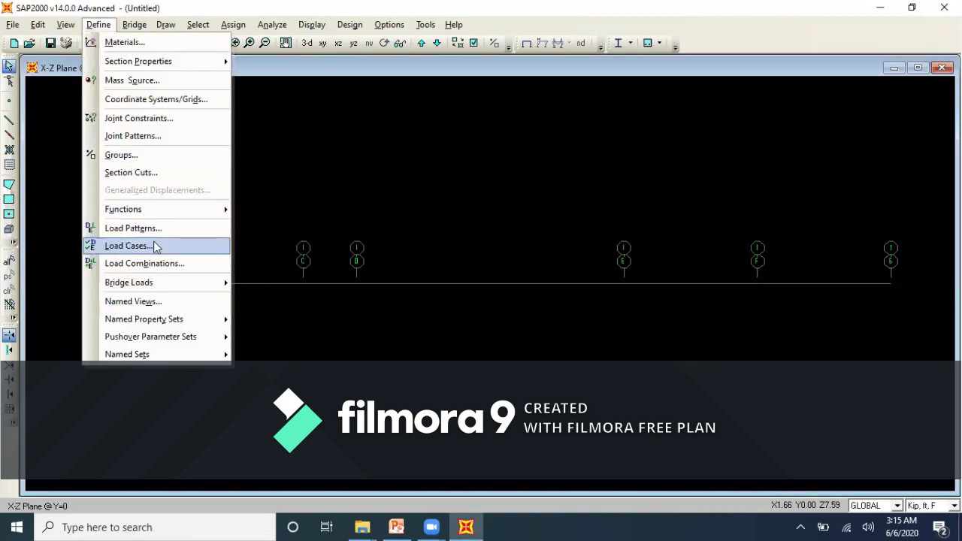
click(129, 245)
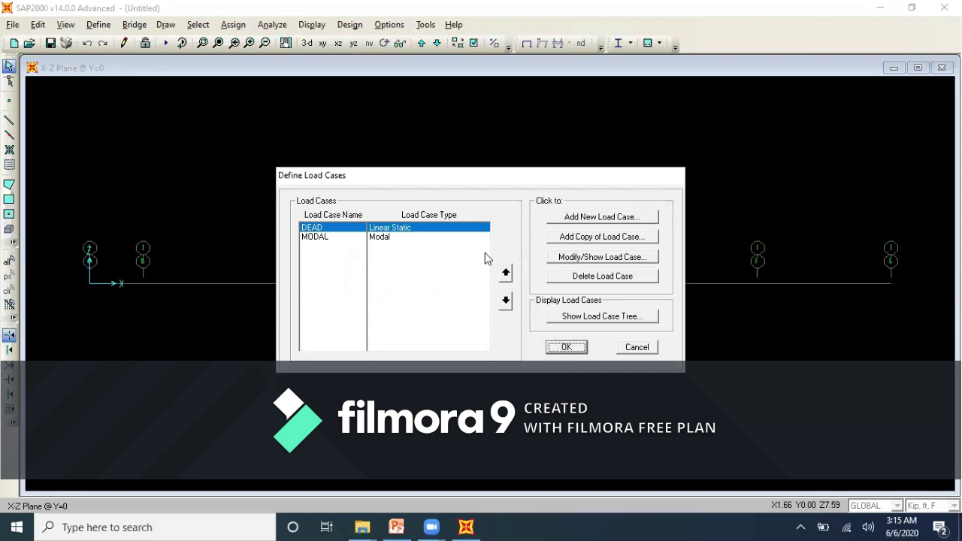
click(589, 221)
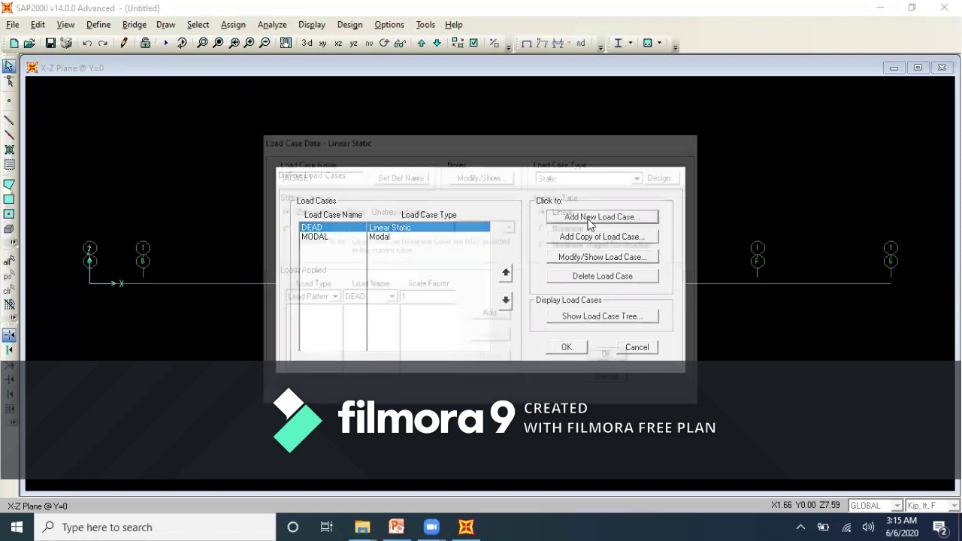
double_click(338, 176)
text(Case 1)
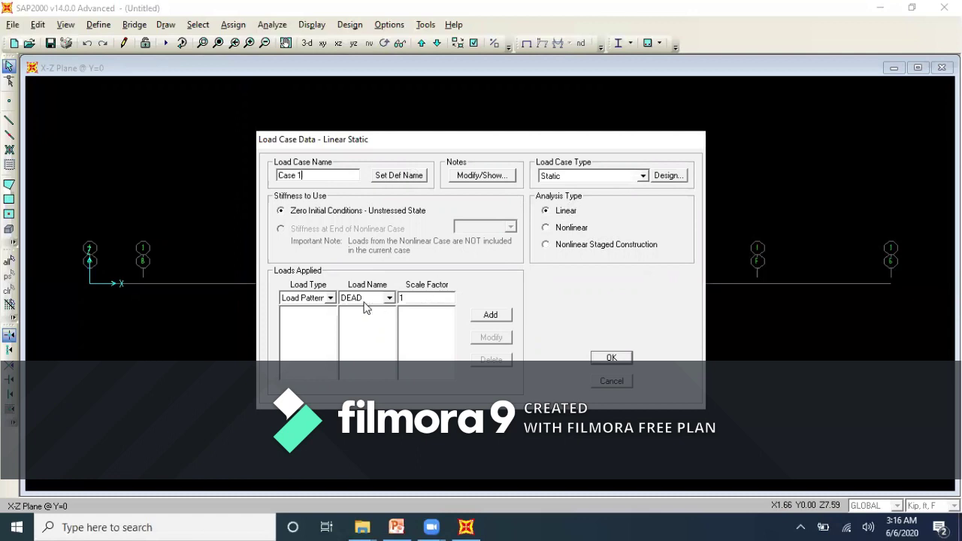
click(489, 315)
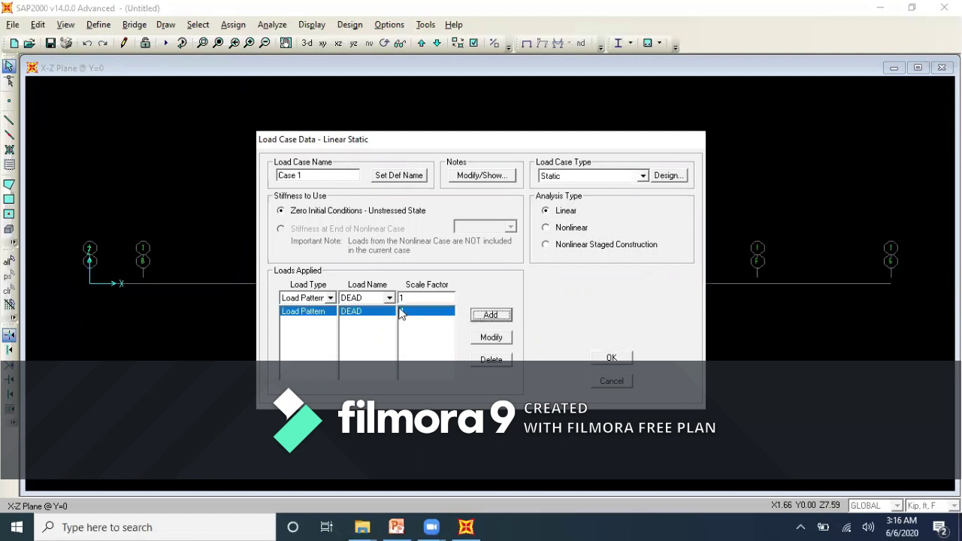
click(482, 322)
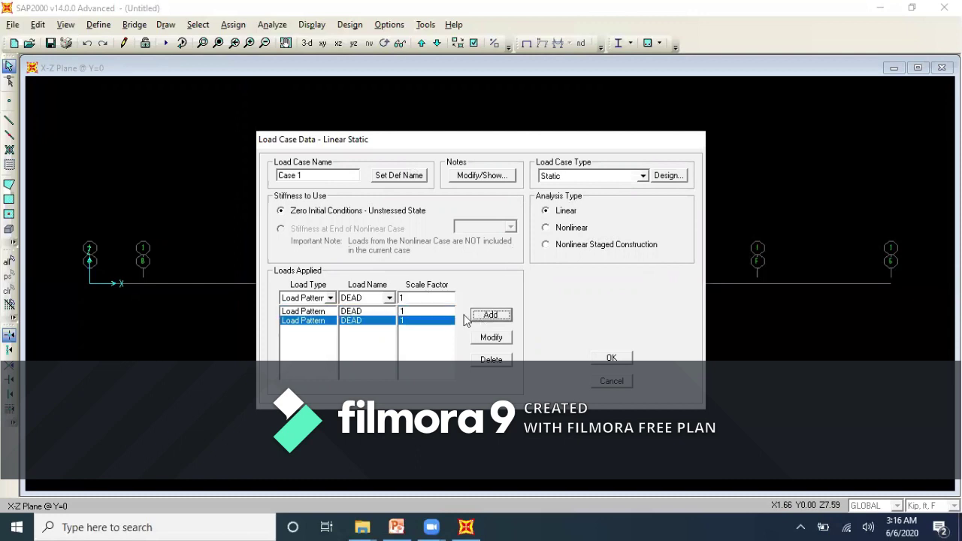
click(609, 358)
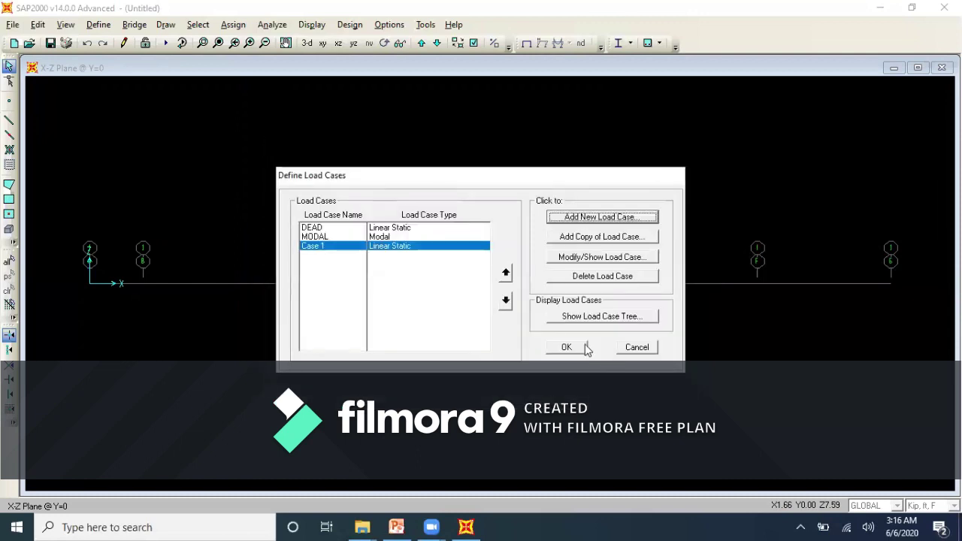
click(555, 348)
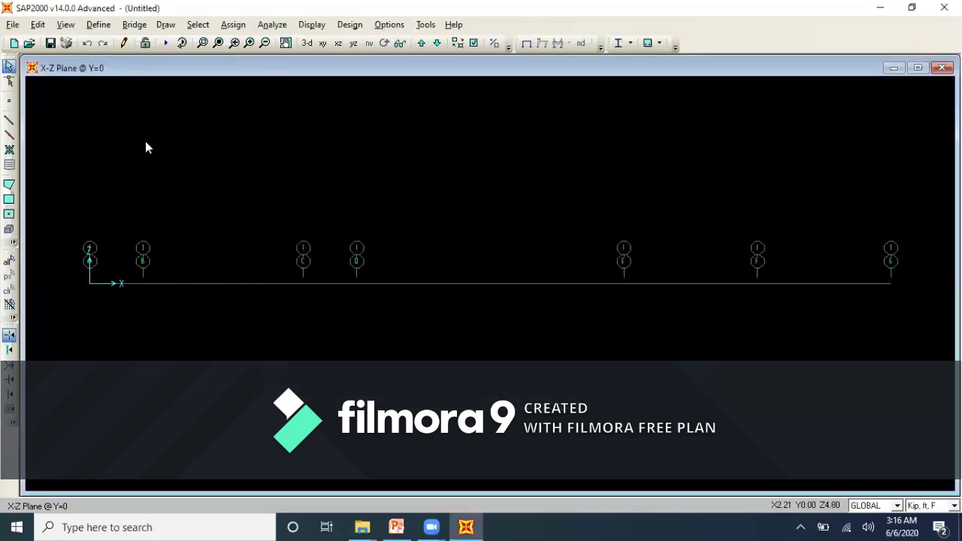
- Create a new Linear Add load combination named 1.2DL
click(101, 27)
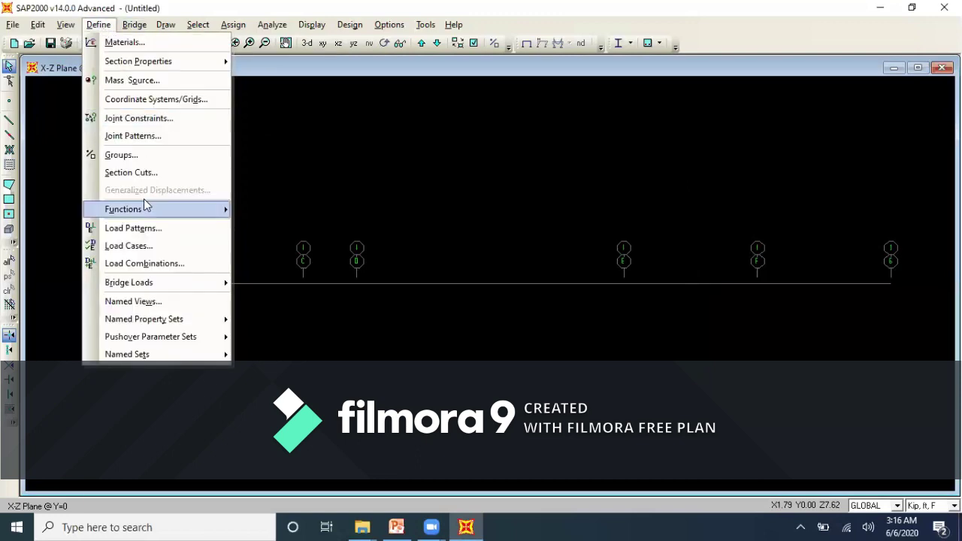
mouse_move(147, 209)
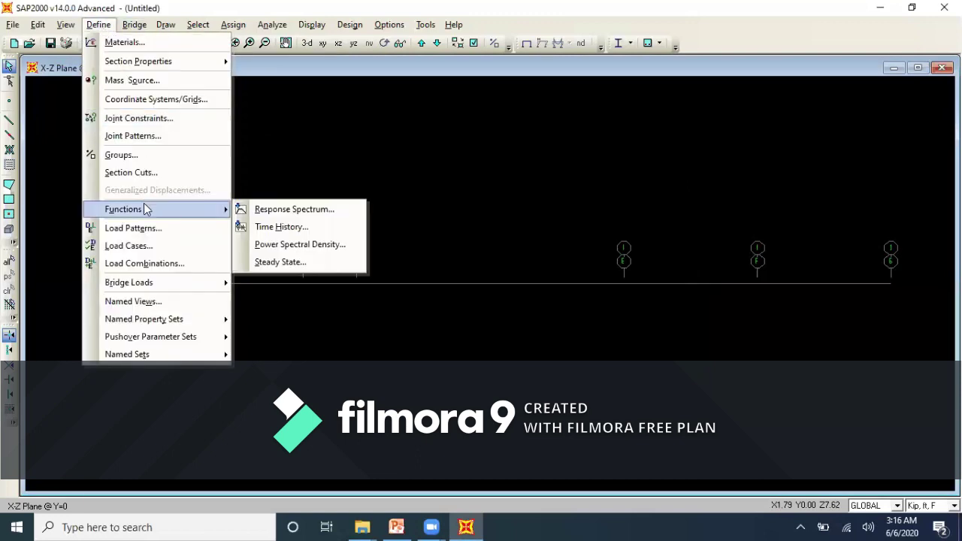
click(167, 263)
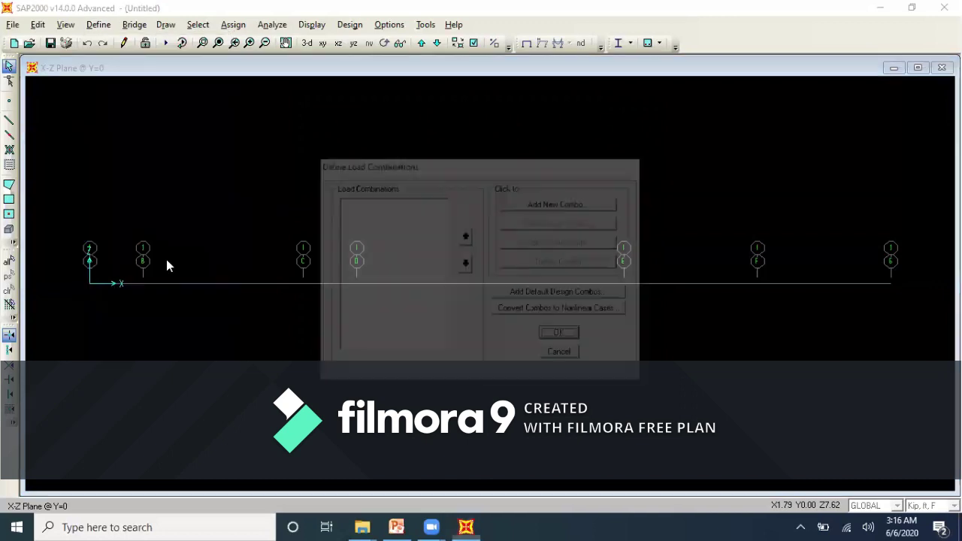
click(548, 204)
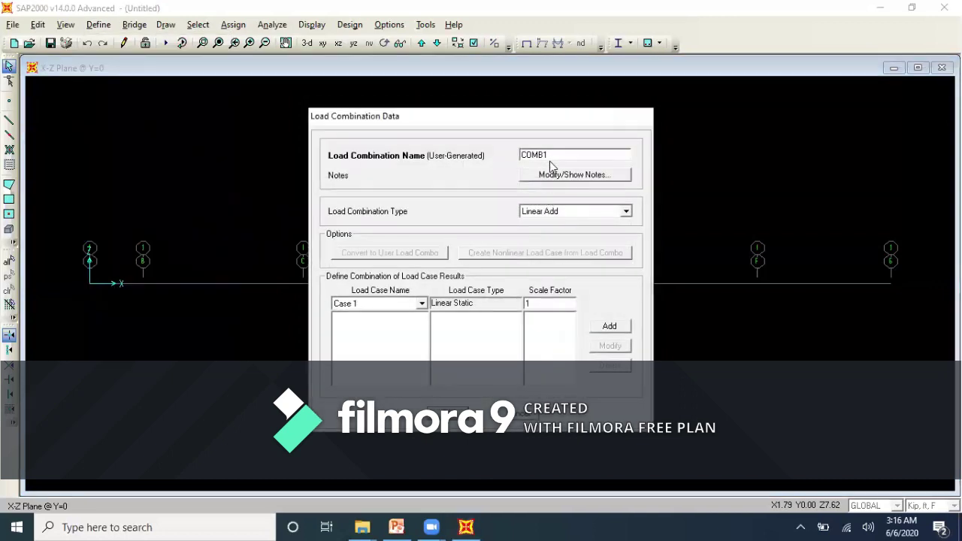
key(BackSpace)
key(BackSpace)
key(BackSpace)
key(BackSpace)
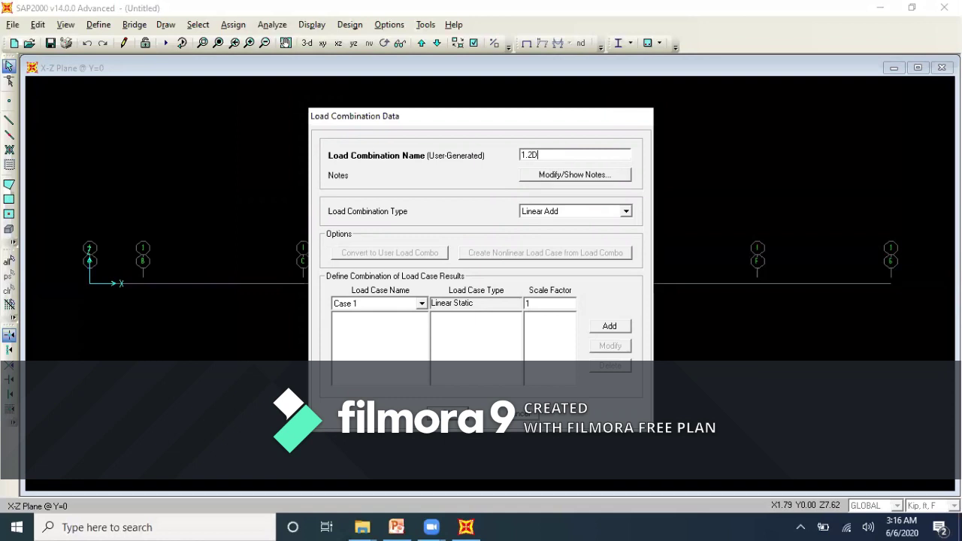
- Include the DEAD load case with a scale factor of 1.2 in the 1.2DL combination and save it
click(421, 304)
click(375, 326)
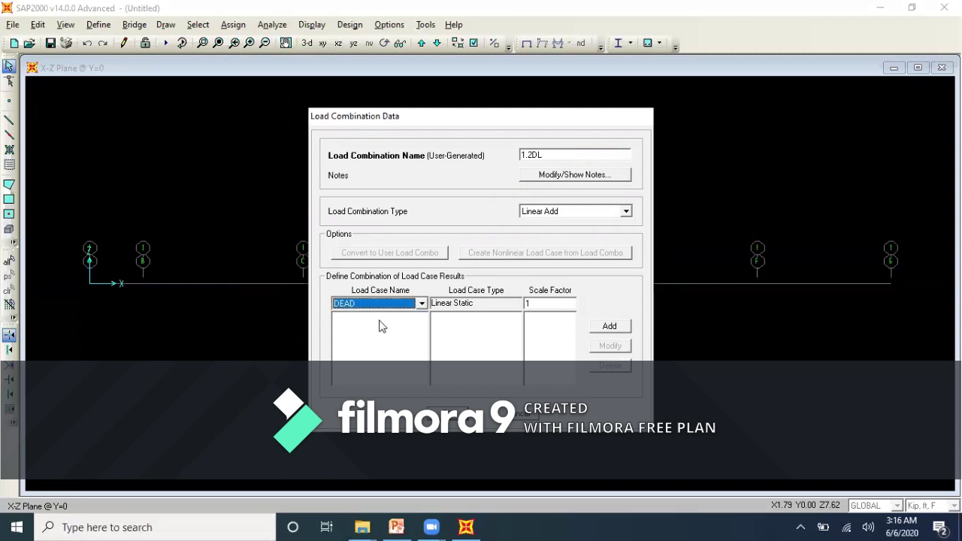
double_click(539, 300)
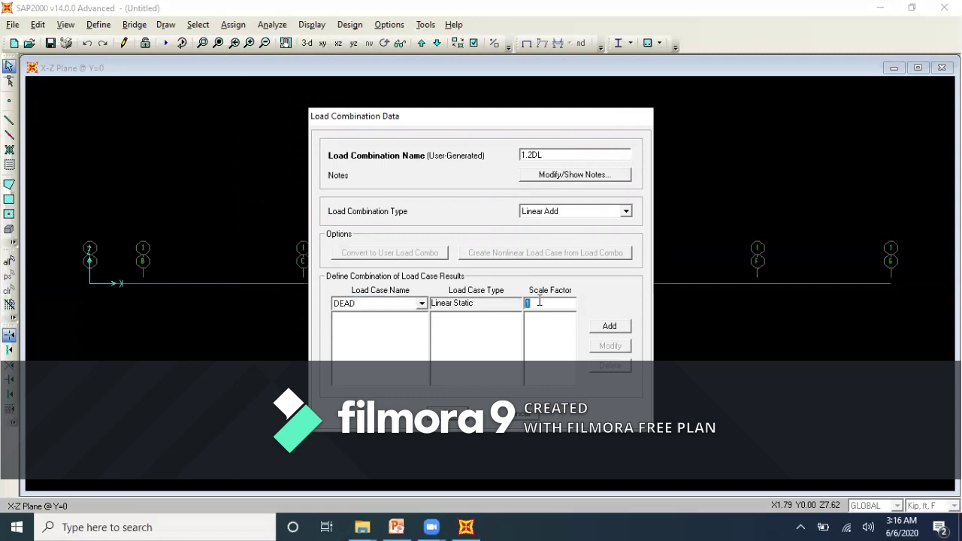
click(613, 325)
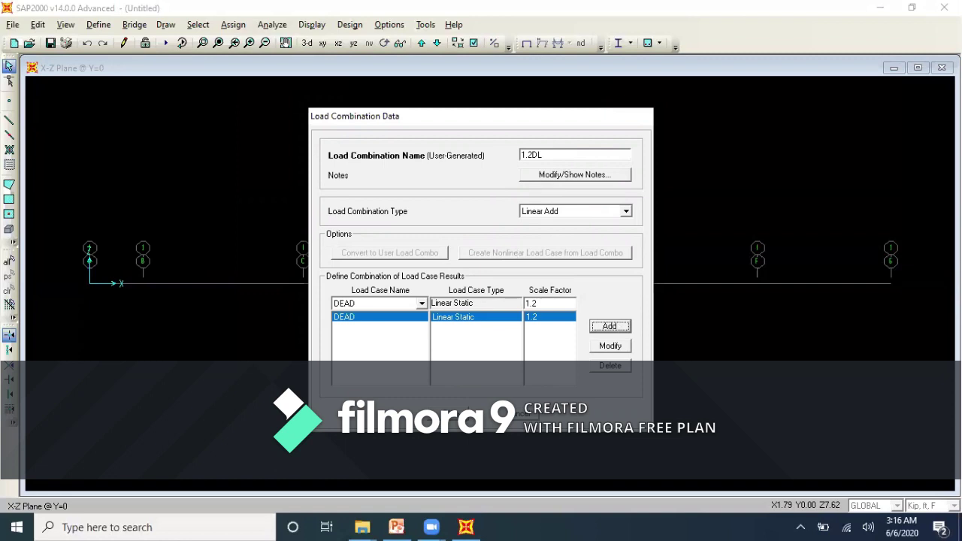
click(468, 413)
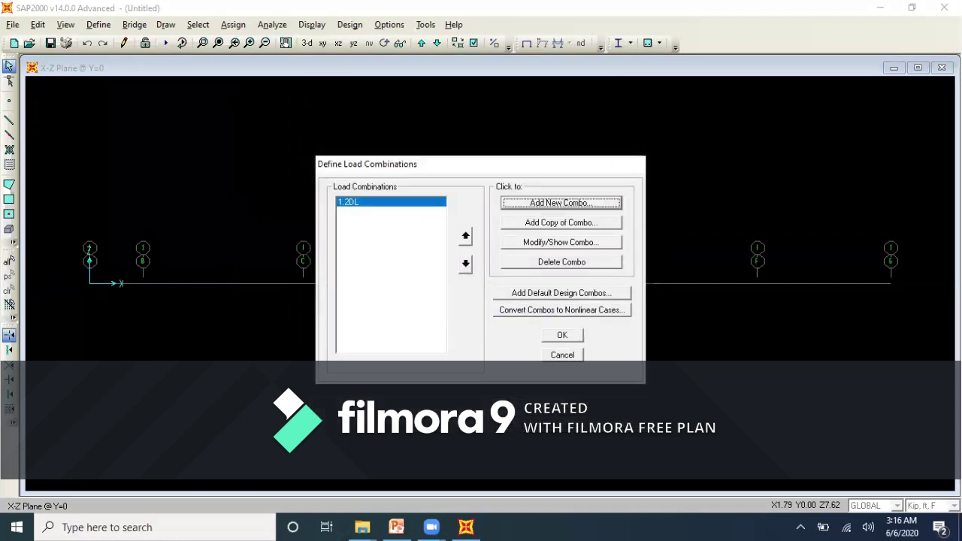
click(560, 336)
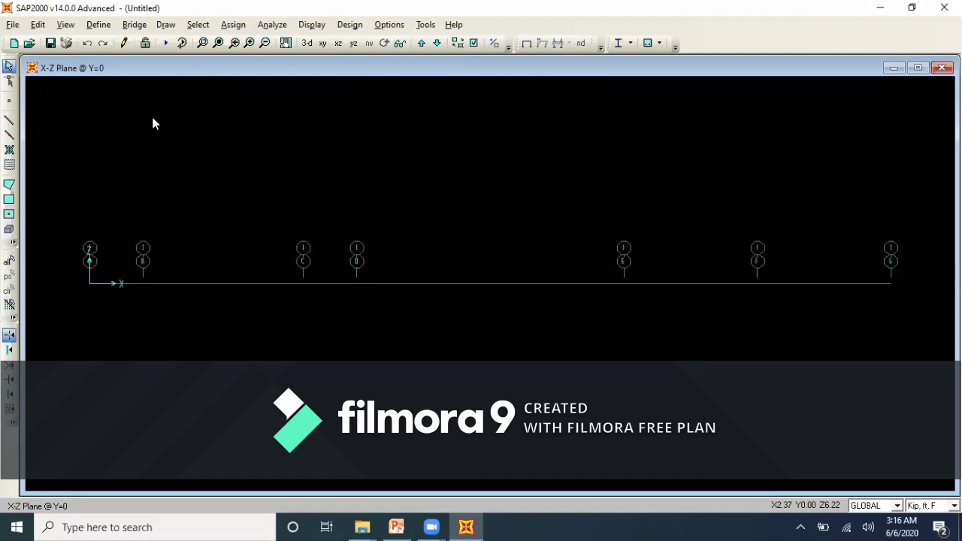
- Draw continuous straight frame members with the Beam 12x14 section along the X axis, joining each grid point from A to G
click(14, 123)
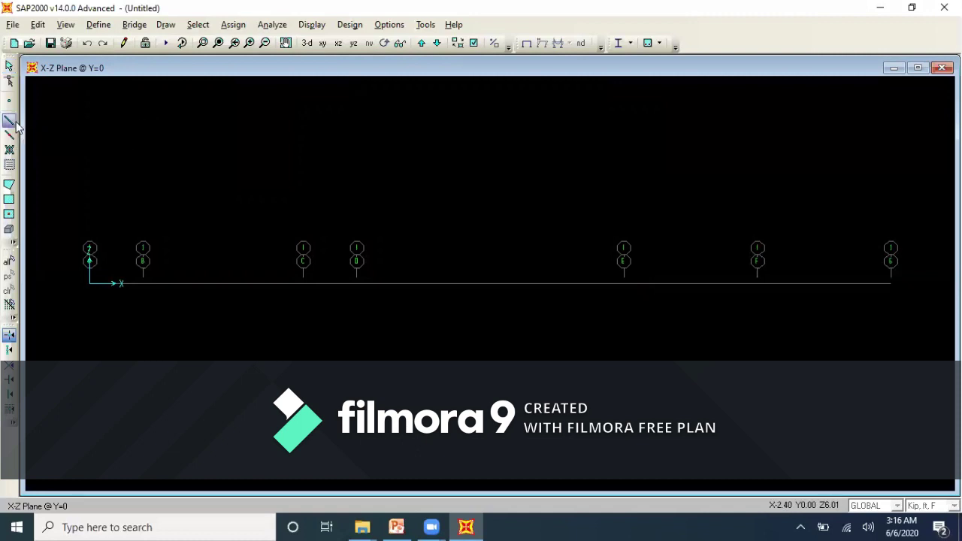
drag(405, 228, 322, 128)
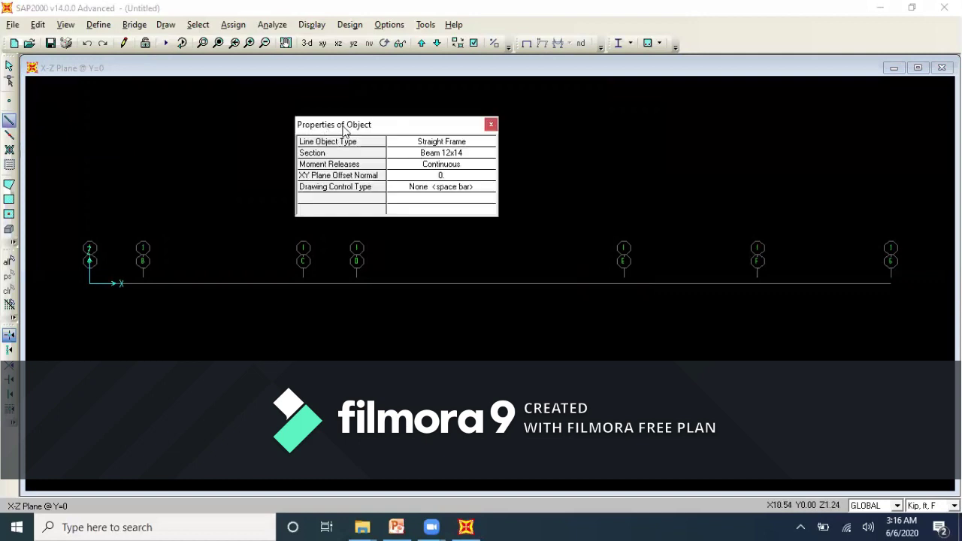
click(433, 155)
click(488, 154)
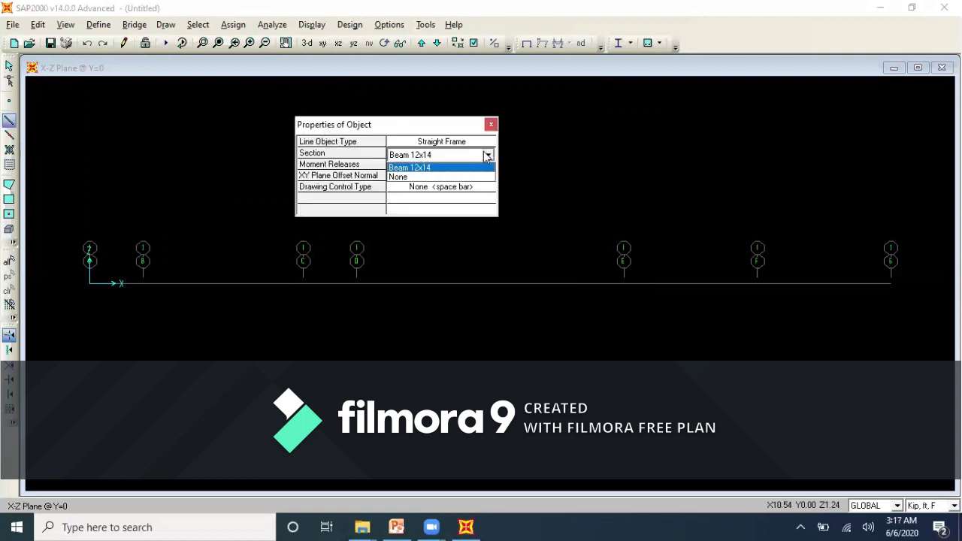
click(450, 168)
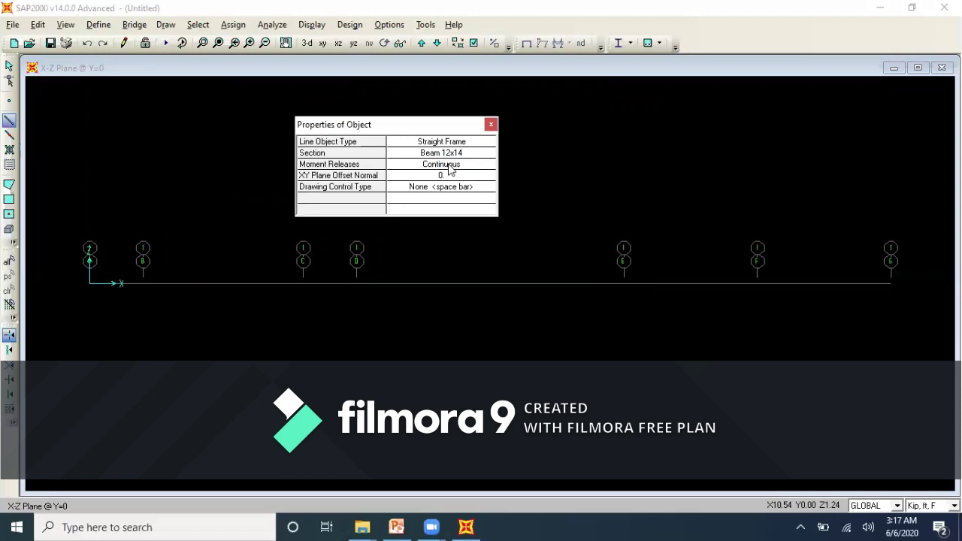
click(91, 284)
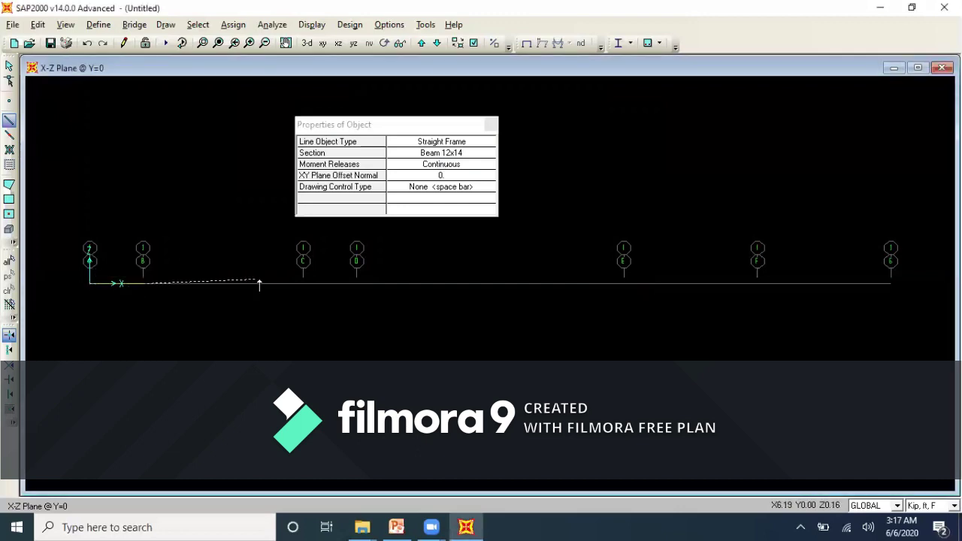
click(304, 284)
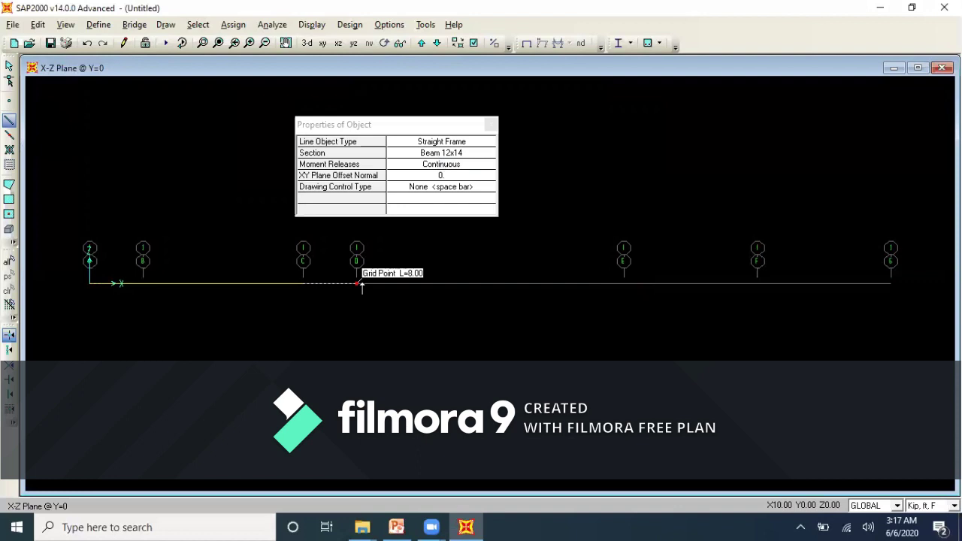
click(620, 284)
click(758, 284)
click(888, 284)
key(Escape)
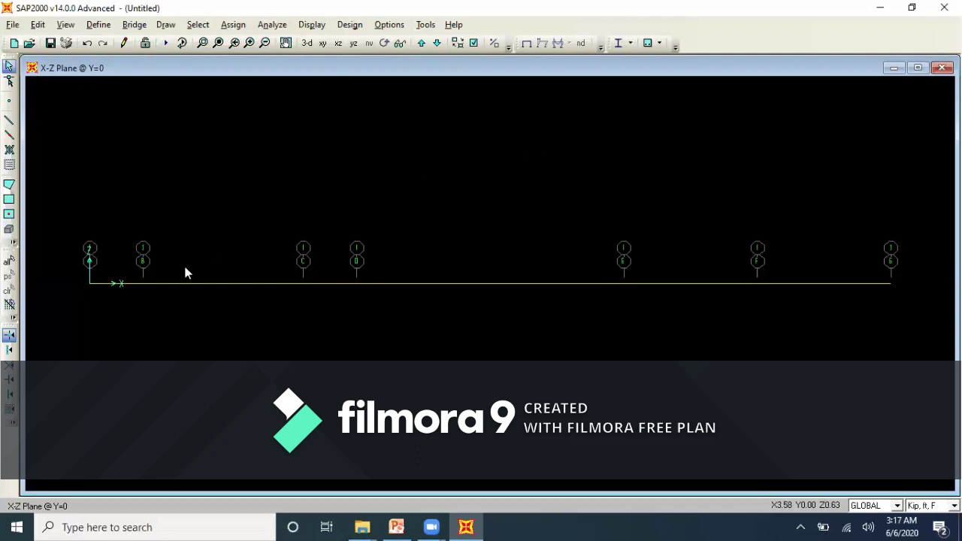
- Assign a pinned restraint to the beam's start joint at grid line A
click(90, 283)
click(233, 24)
mouse_move(251, 42)
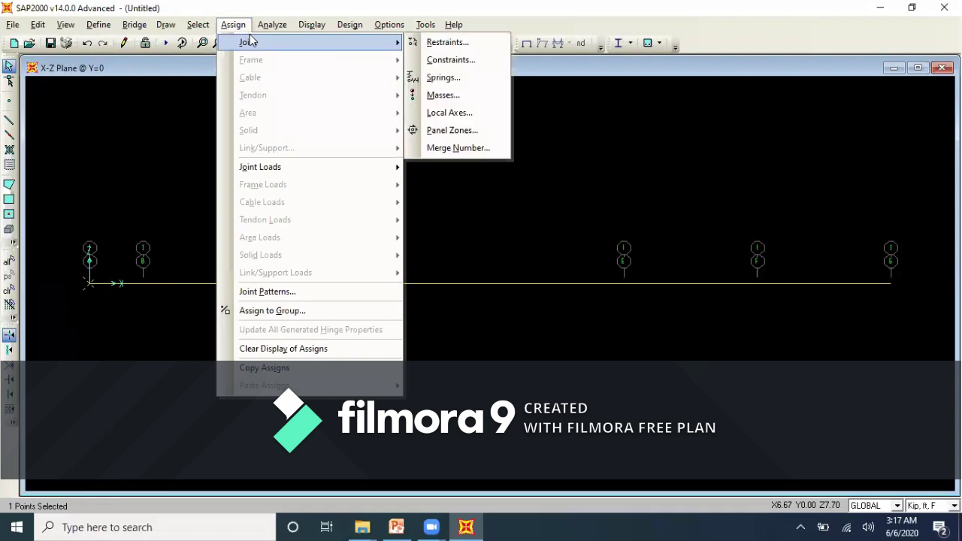
click(447, 43)
click(472, 310)
click(460, 343)
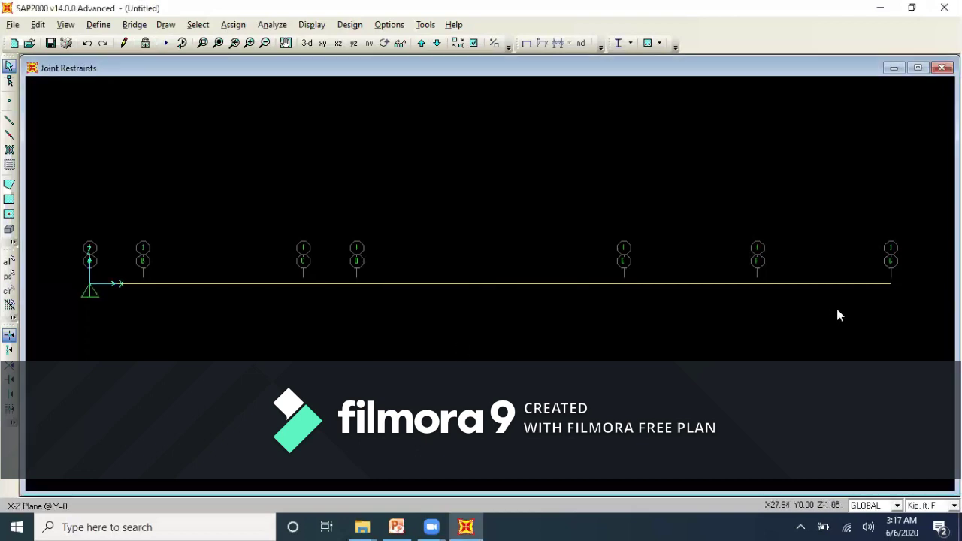
- Assign a roller restraint to the beam's end joint at grid line G
click(233, 24)
mouse_move(266, 42)
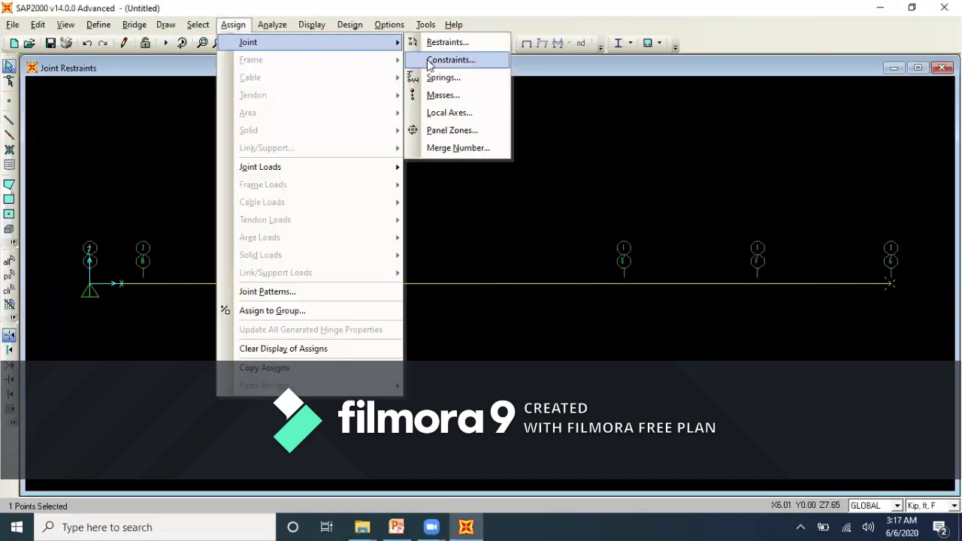
click(444, 47)
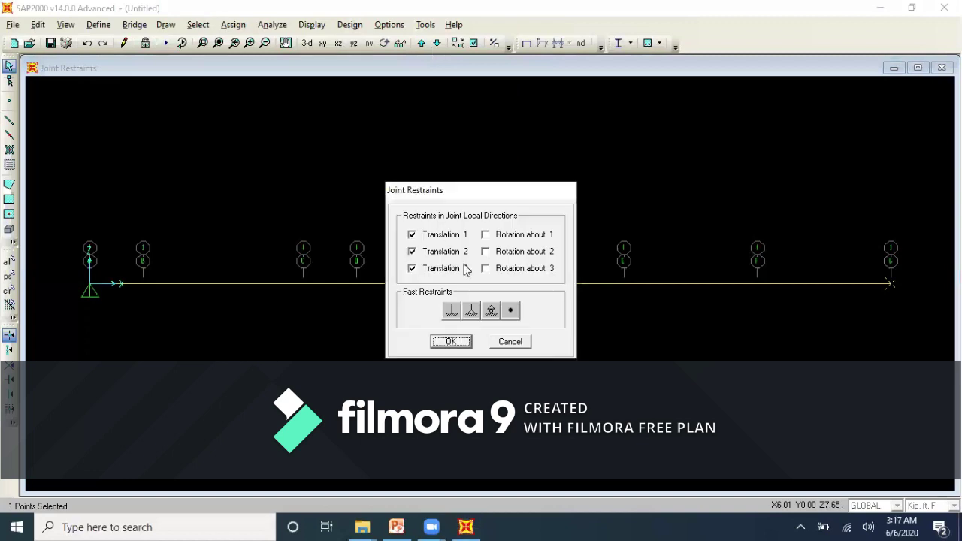
click(490, 310)
click(451, 341)
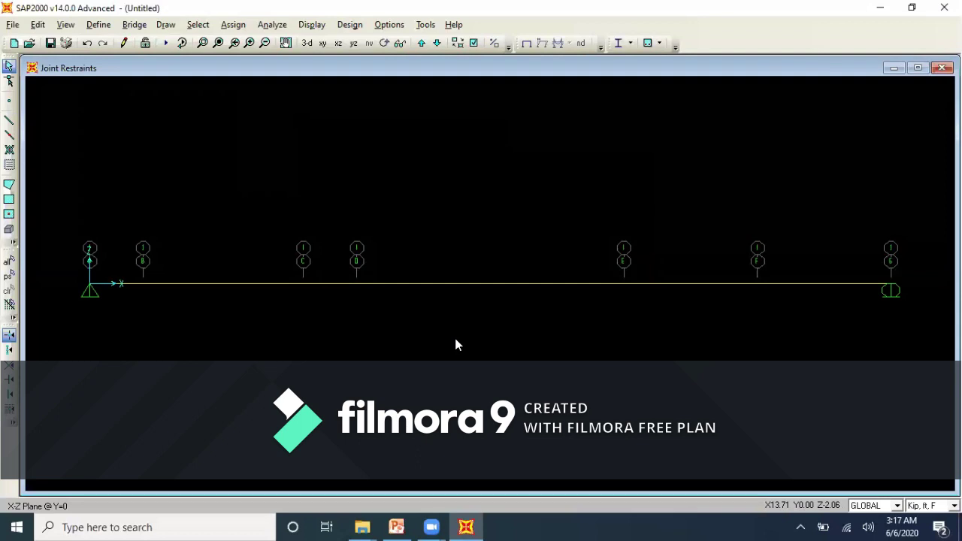
- Check the beam's loads and load combination on the Example 2 slide in PowerPoint, and return to SAP2000
click(396, 527)
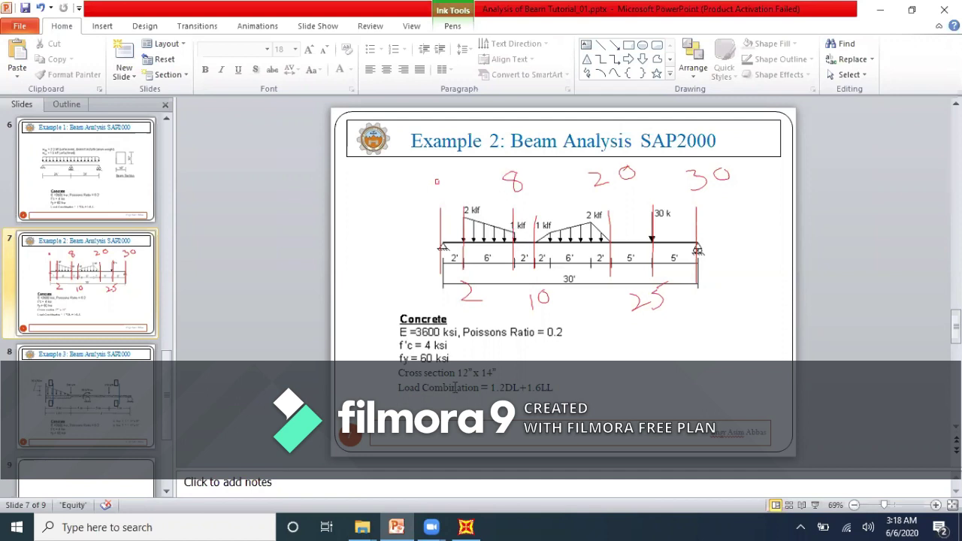
click(462, 524)
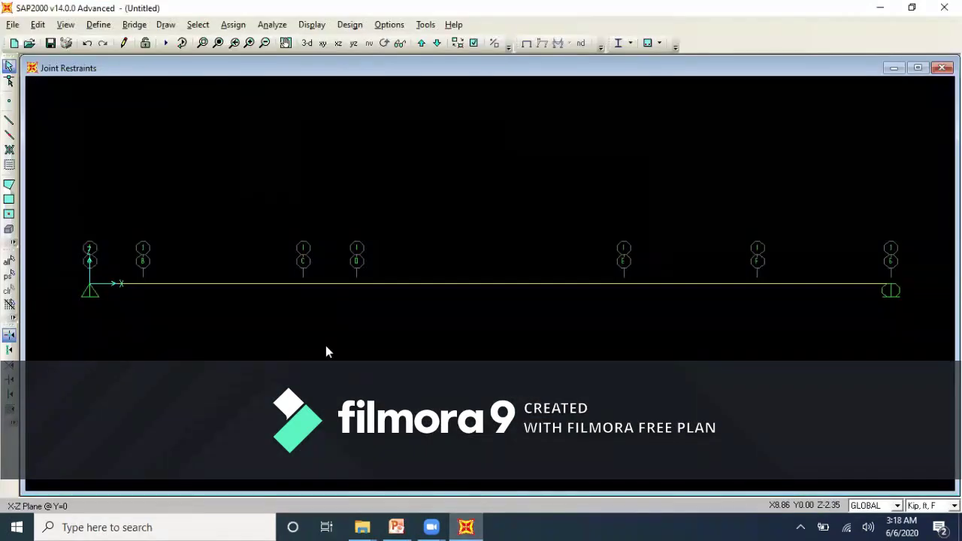
- Start a distributed gravity load in the DEAD pattern on the member between grid lines B and C, checking the Example 2 slide in PowerPoint
click(227, 284)
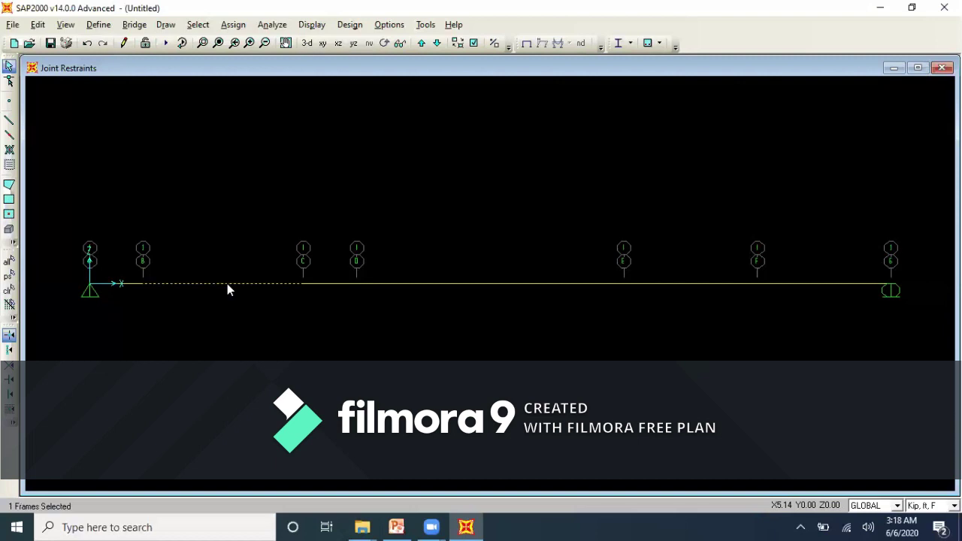
click(233, 25)
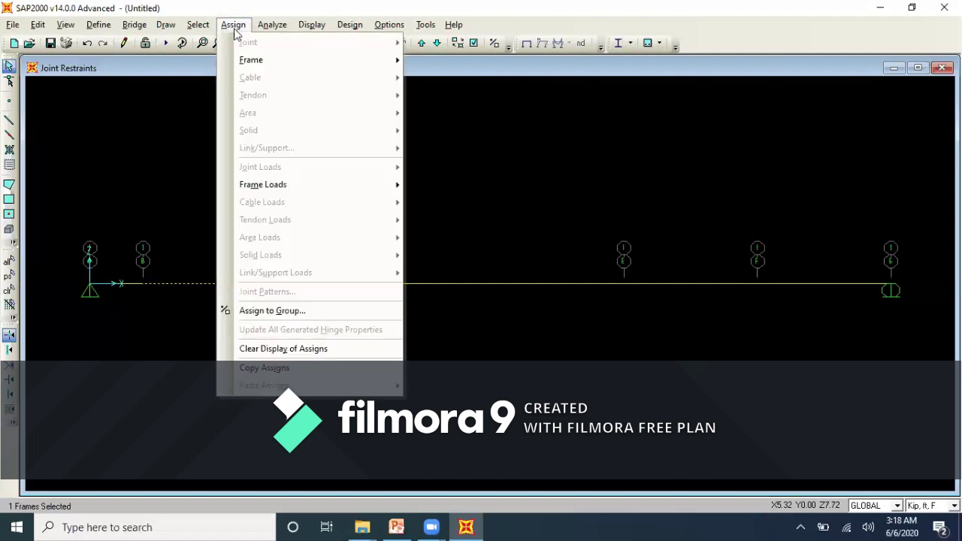
mouse_move(313, 187)
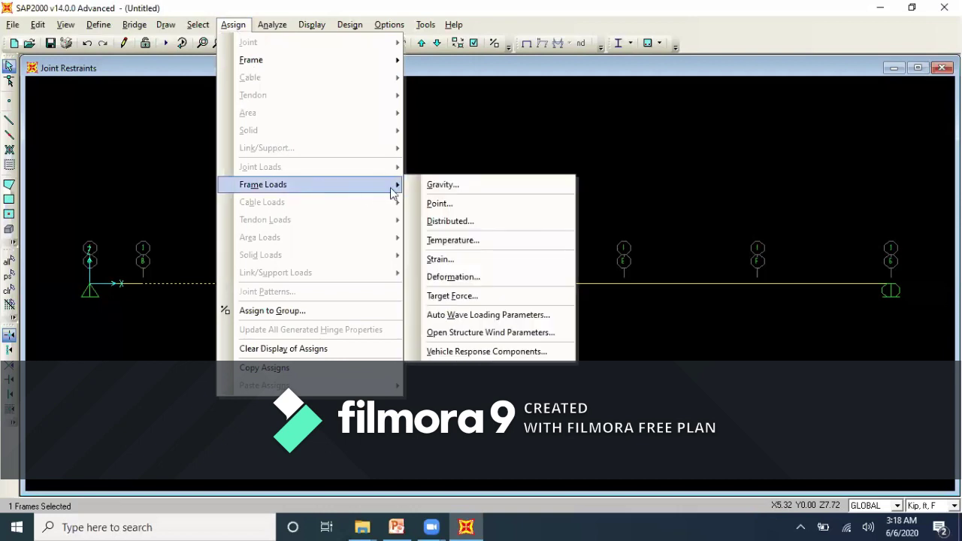
click(437, 221)
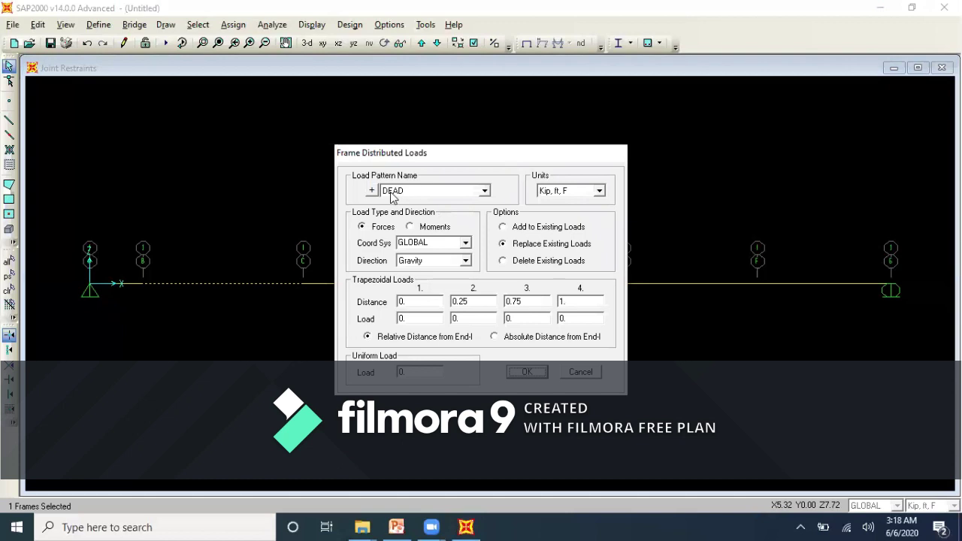
click(454, 194)
click(435, 202)
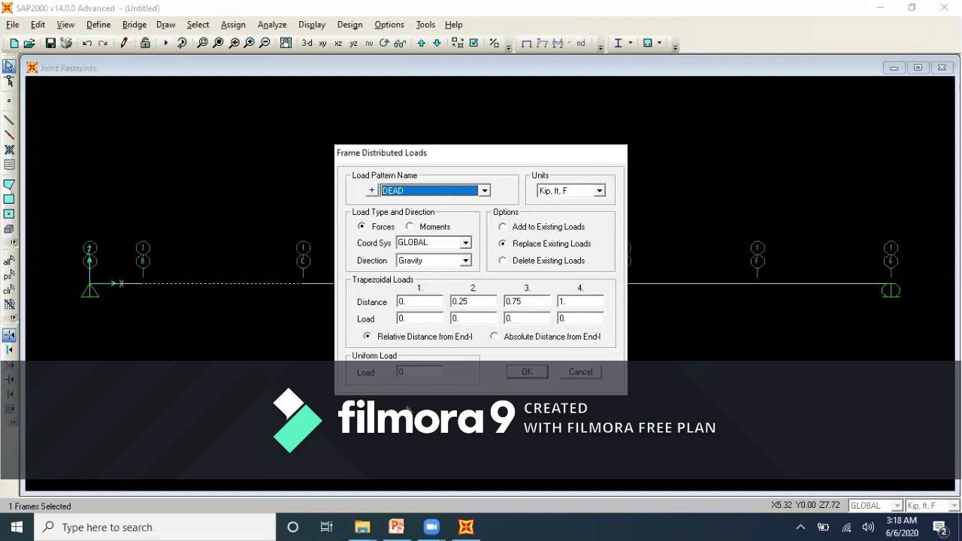
click(398, 527)
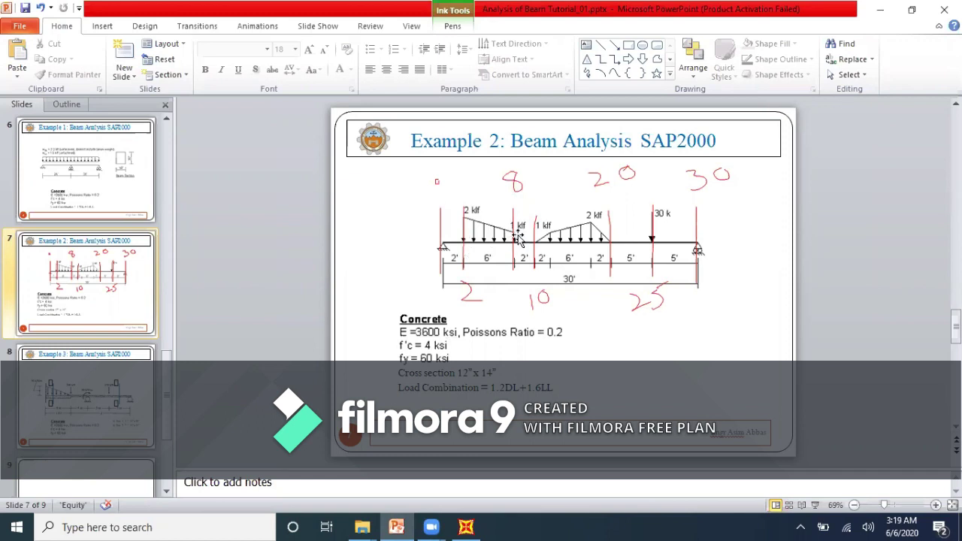
click(460, 527)
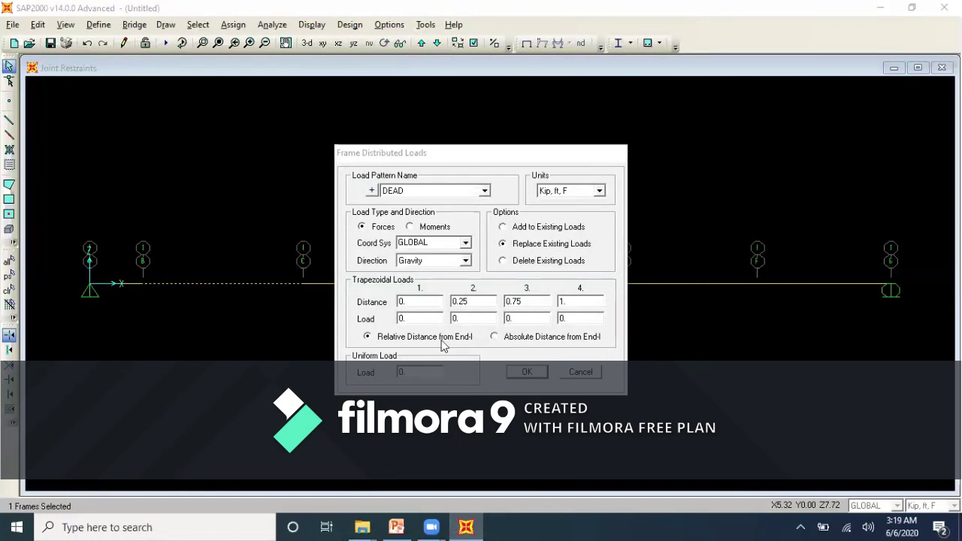
- Apply a trapezoidal load of 2 kip/ft at relative distance 0 and 1 kip/ft at relative distance 6/6 on member B–C
click(413, 302)
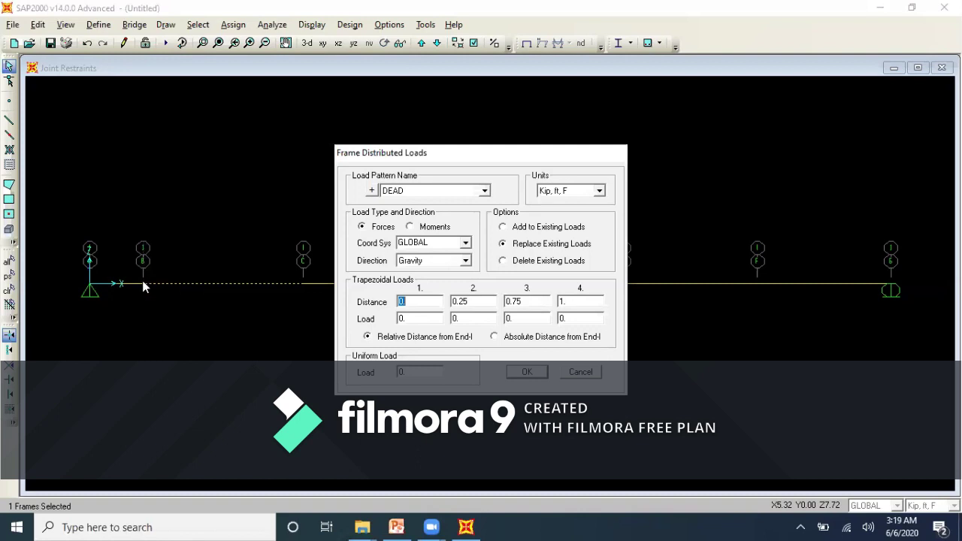
double_click(404, 319)
text(2)
double_click(467, 302)
text(6/6)
key(Return)
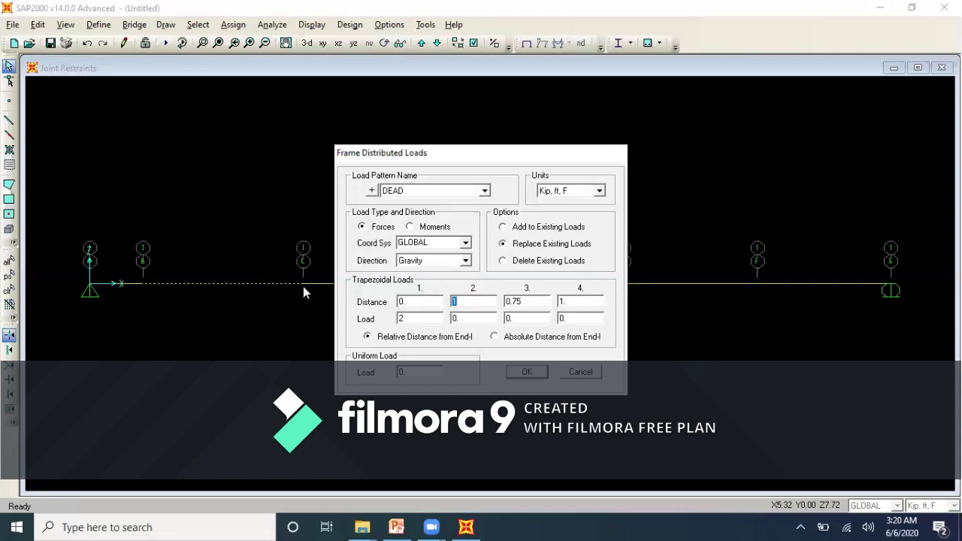
double_click(462, 320)
text(1)
click(526, 372)
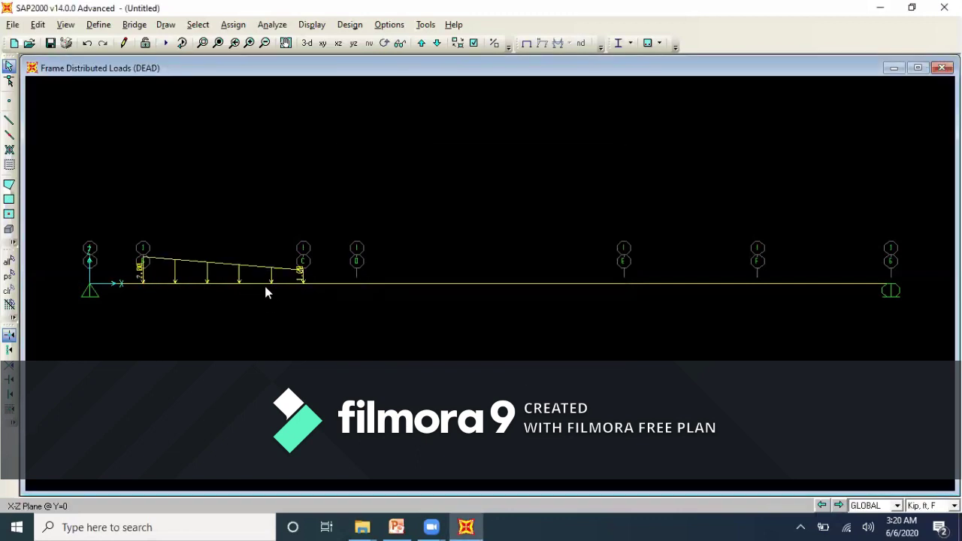
- Consult the PowerPoint slide and complete the DEAD trapezoidal load on member D–E, setting its fourth relative distance to 10/10
click(396, 526)
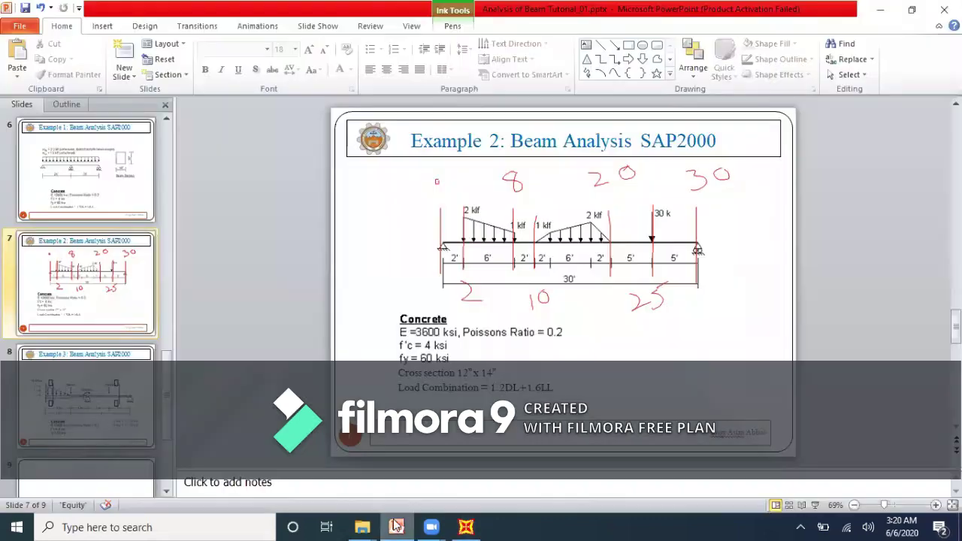
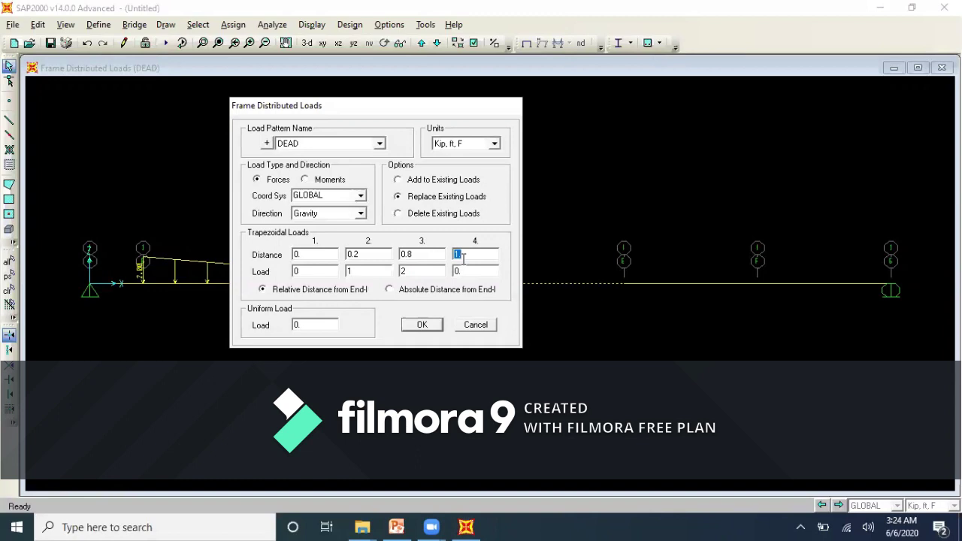
text(10/10)
key(Tab)
click(422, 323)
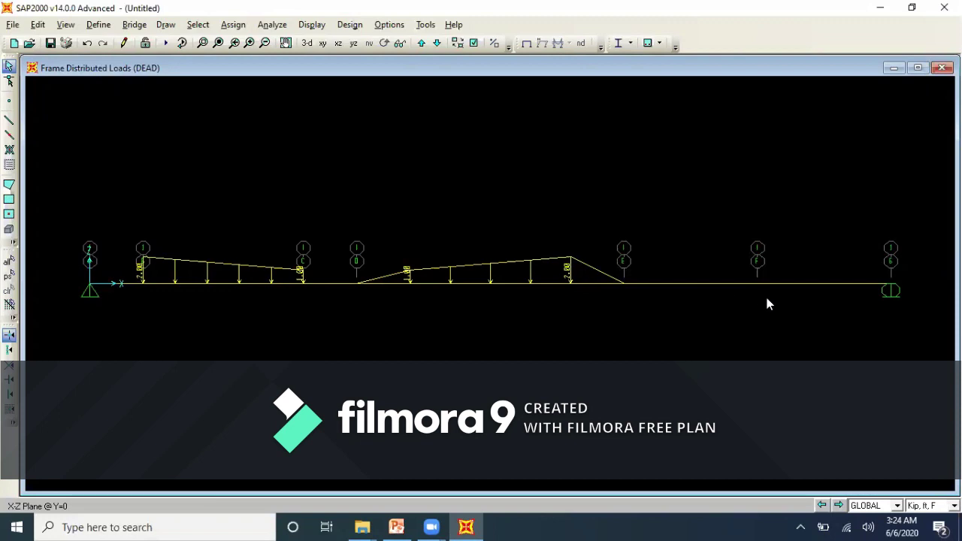
- Check the point load on the PowerPoint slide and assign a DEAD joint force of -30 kip in Global Z at grid line F in SAP2000
click(396, 527)
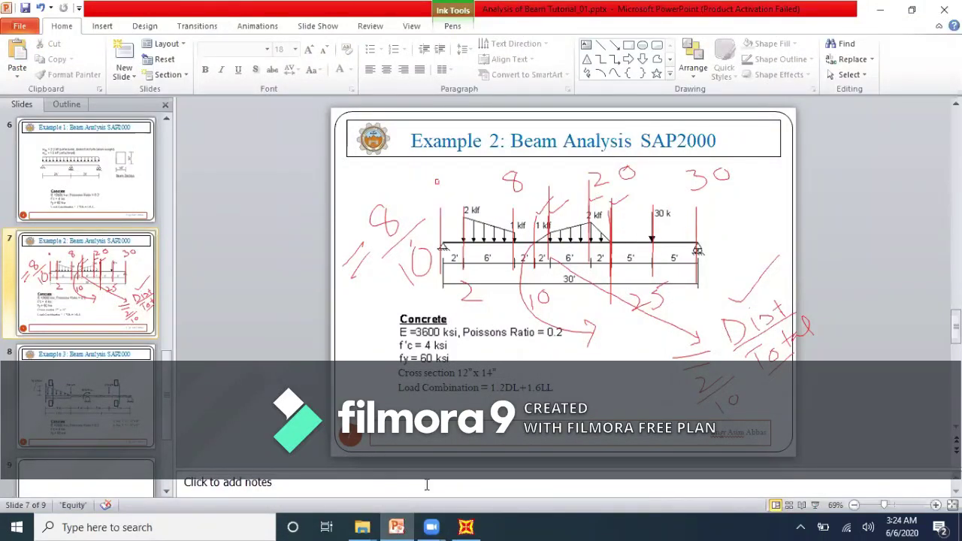
click(466, 526)
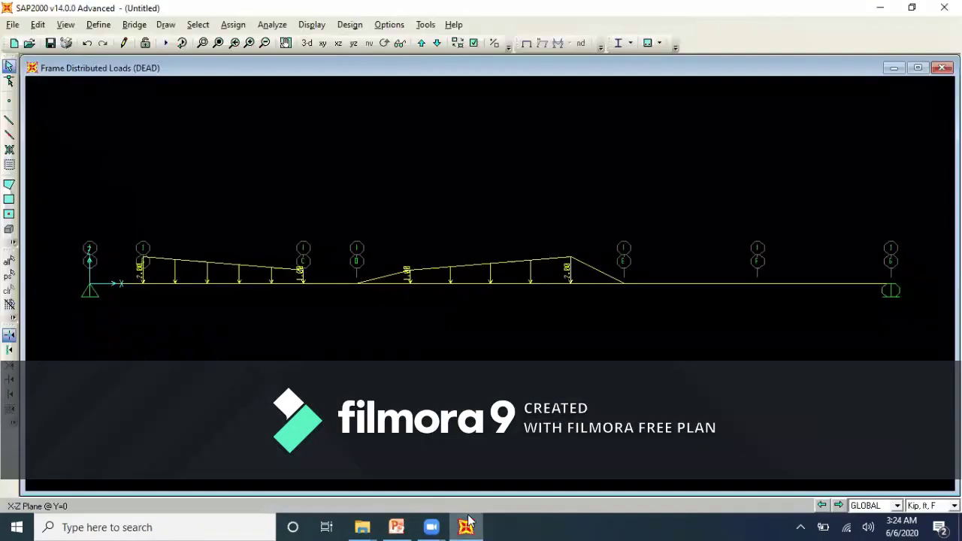
click(758, 286)
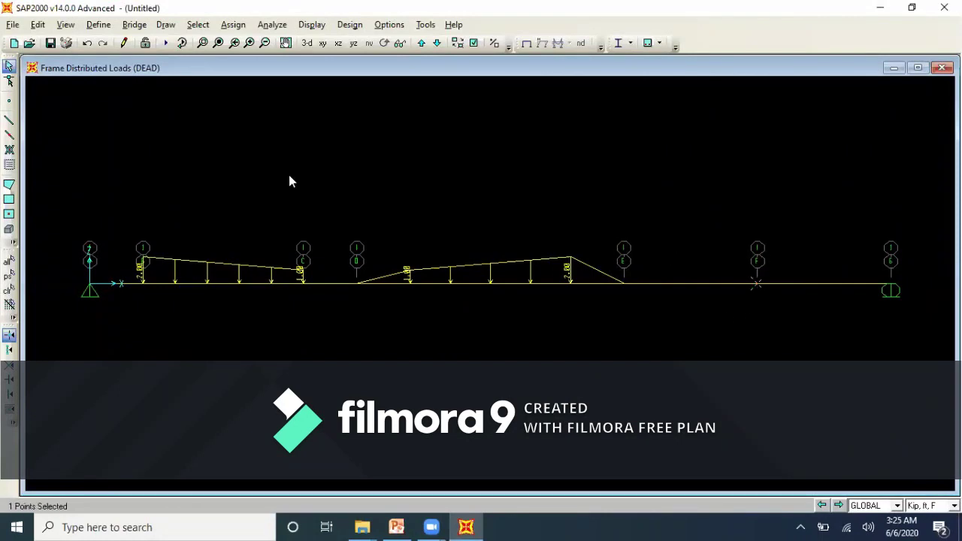
click(233, 25)
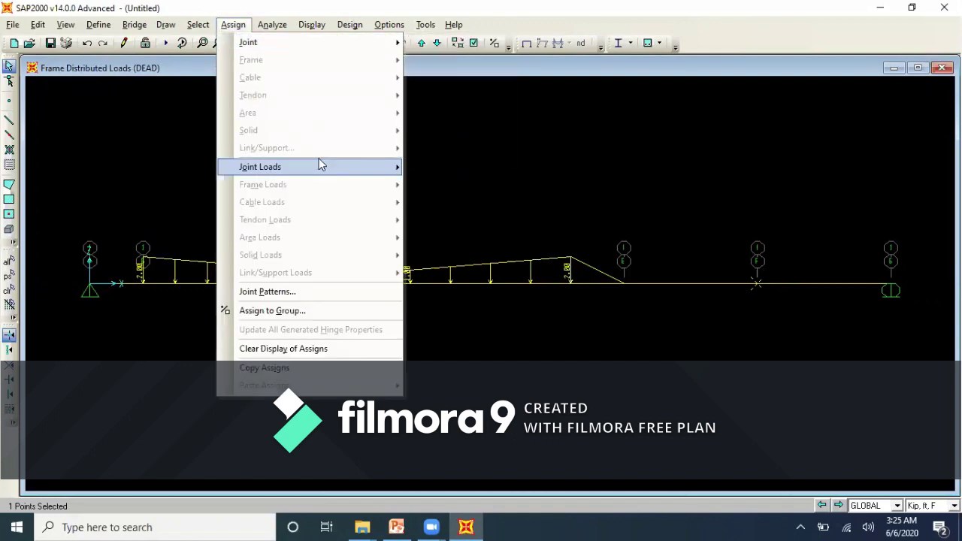
mouse_move(319, 161)
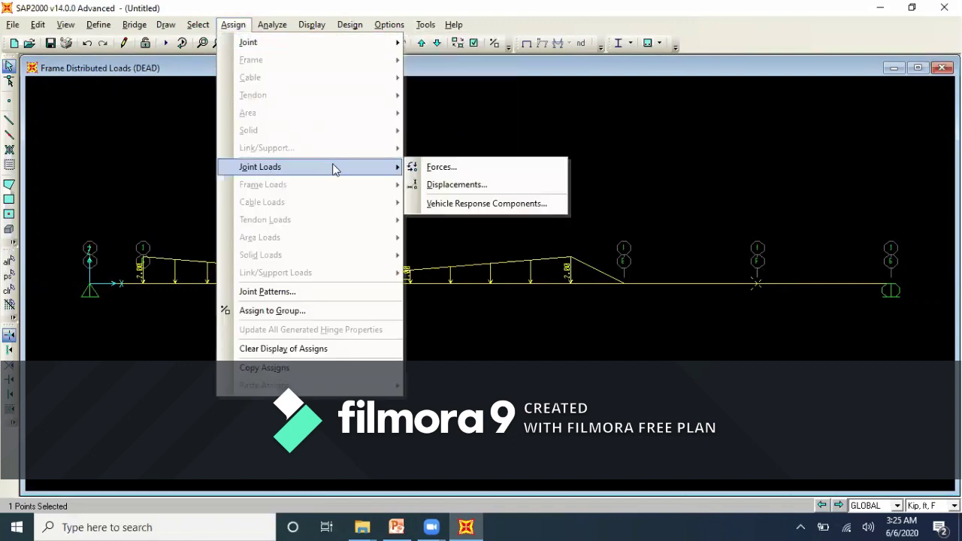
click(422, 170)
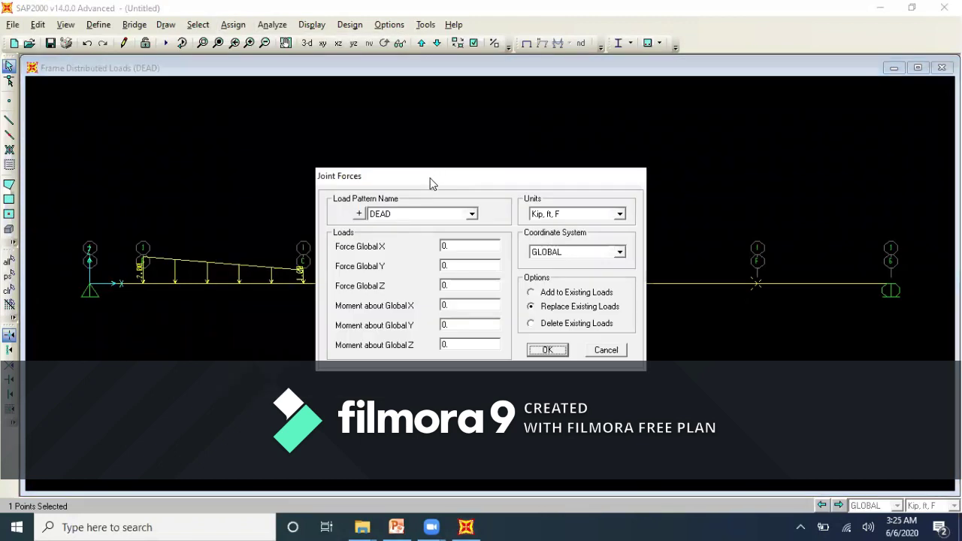
drag(419, 176, 353, 141)
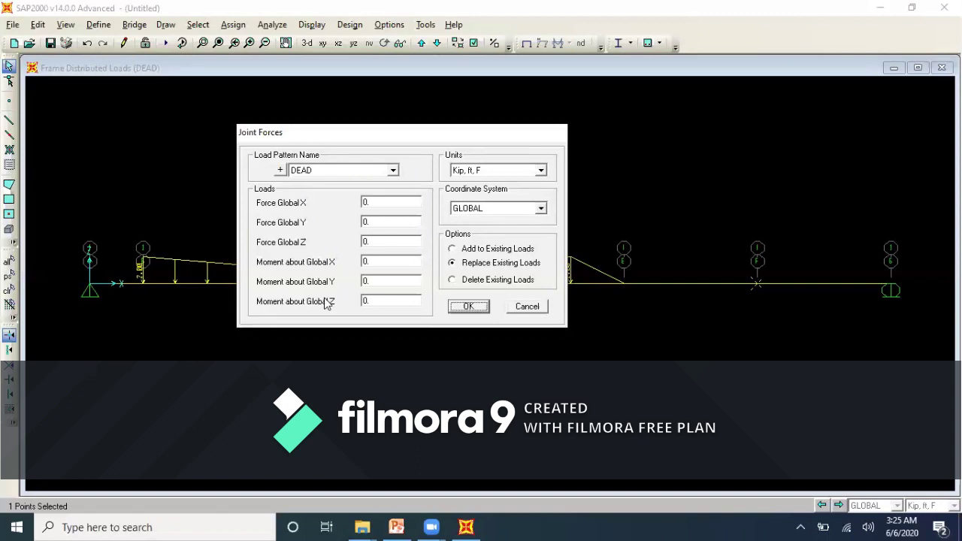
double_click(372, 242)
text(-30)
click(467, 306)
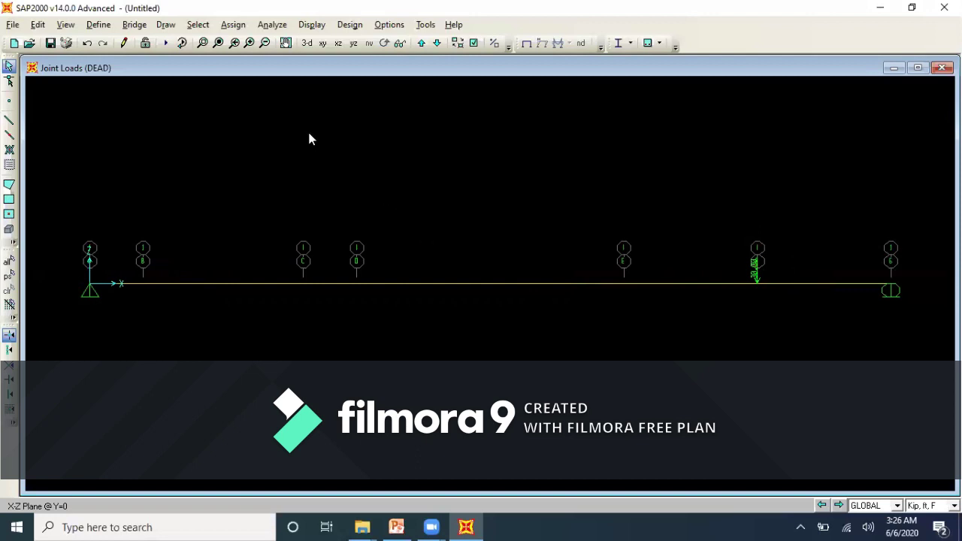
- Display the assigned frame span loads of the DEAD pattern on the beam
click(311, 25)
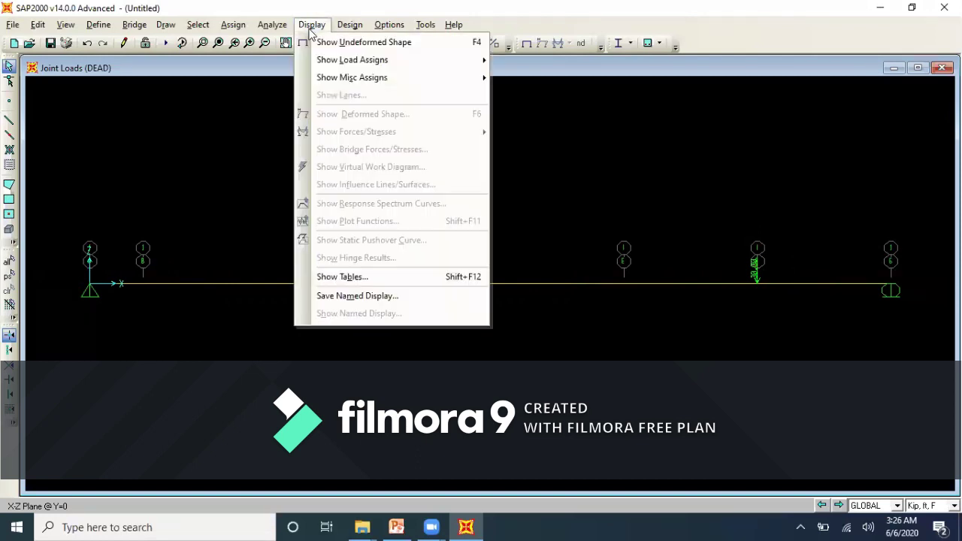
mouse_move(336, 60)
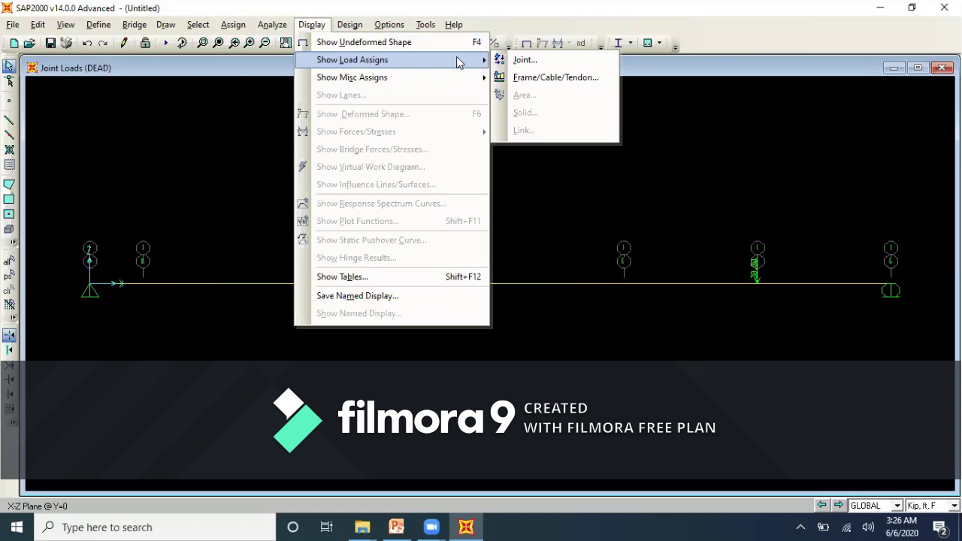
click(516, 78)
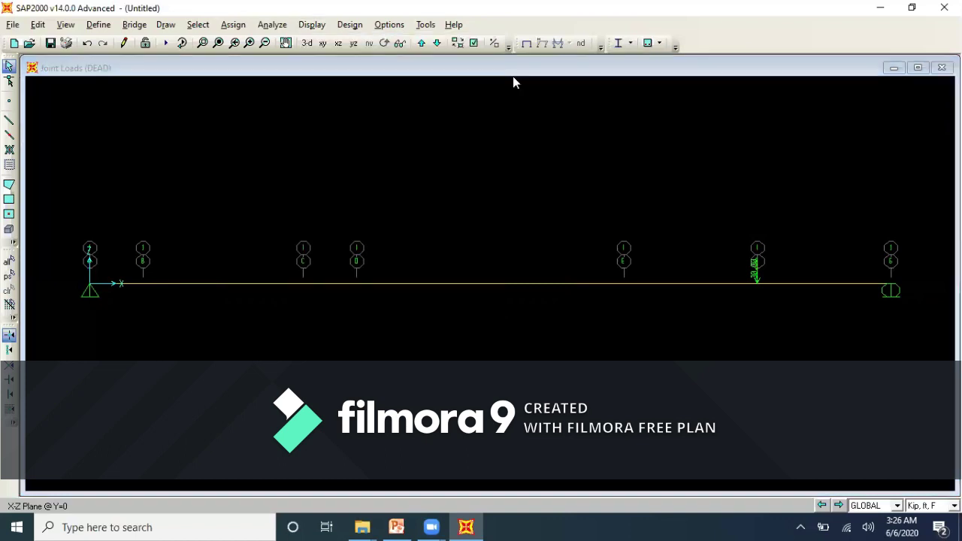
click(452, 421)
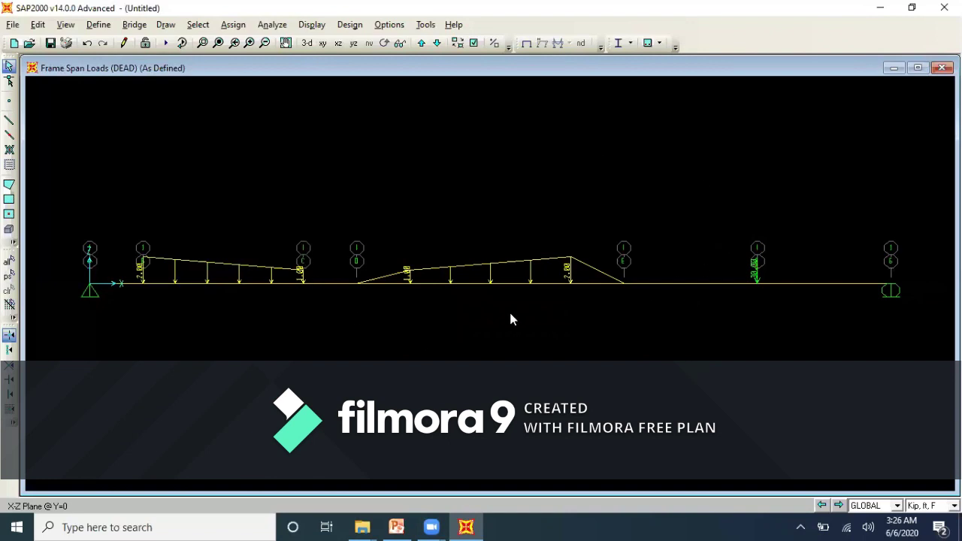
- Run the analysis for all load cases, saving the model as Example 2
click(165, 44)
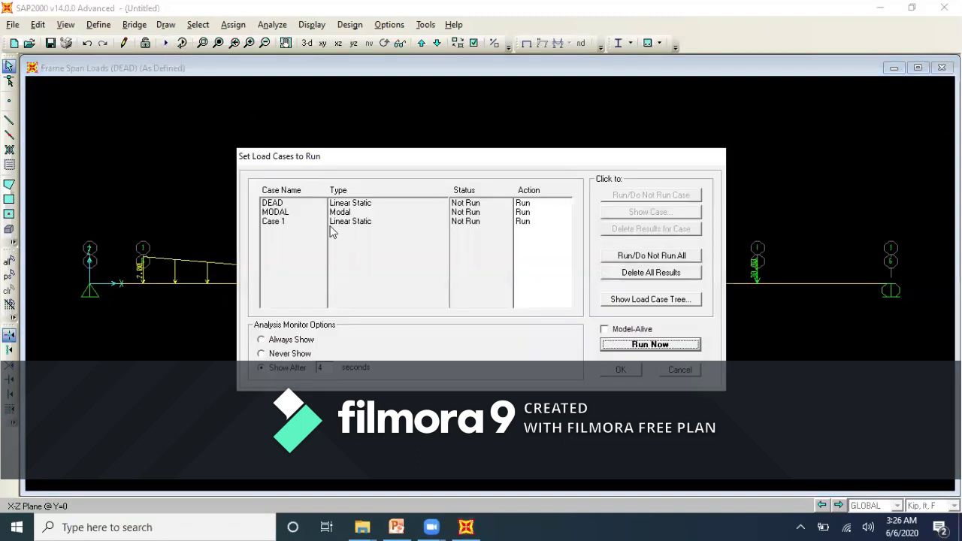
click(624, 347)
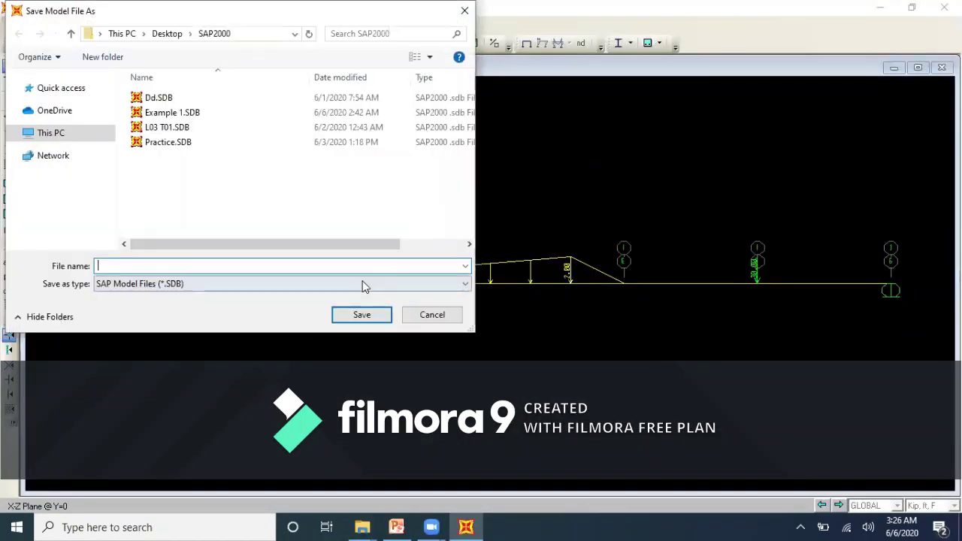
text(Examp)
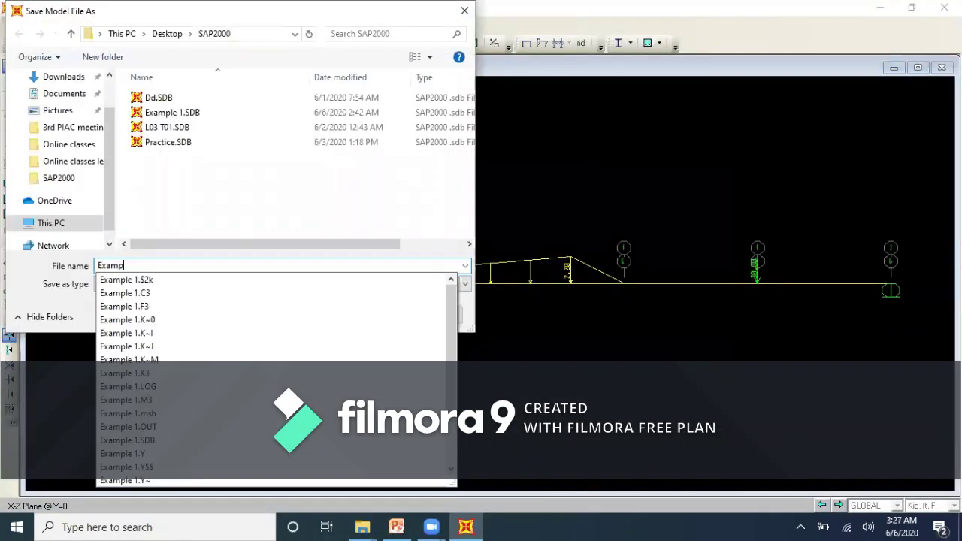
text(le 2)
click(363, 315)
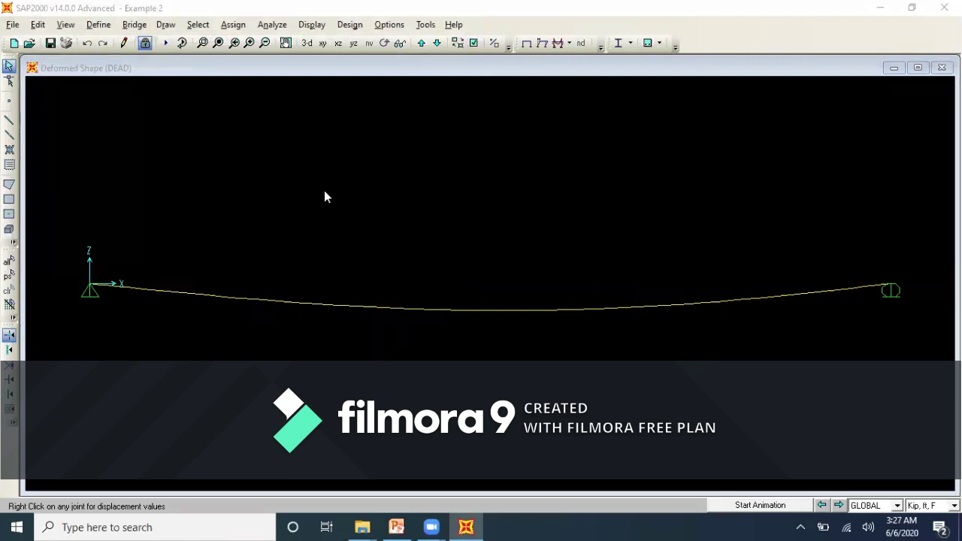
- Show the joint reactions for the 1.2DL combination as arrows
click(569, 45)
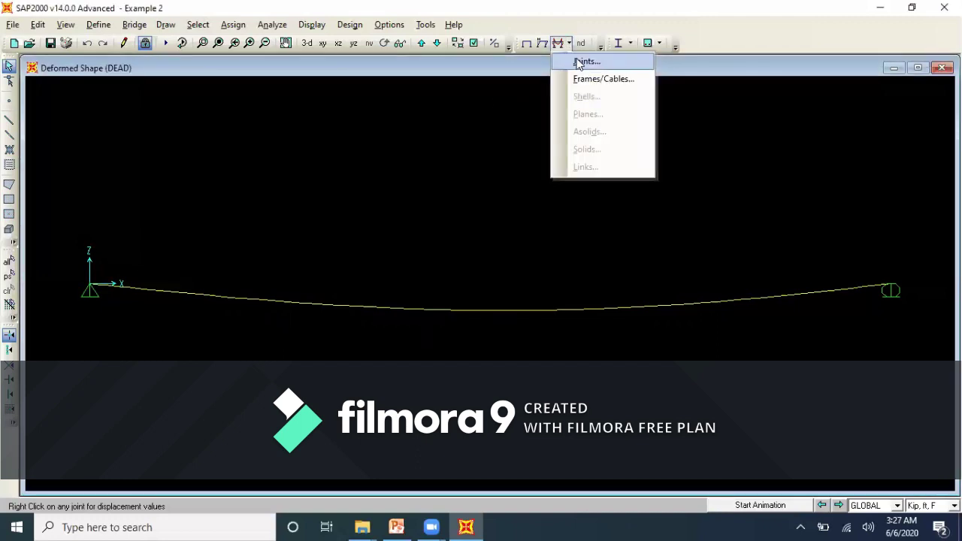
click(579, 64)
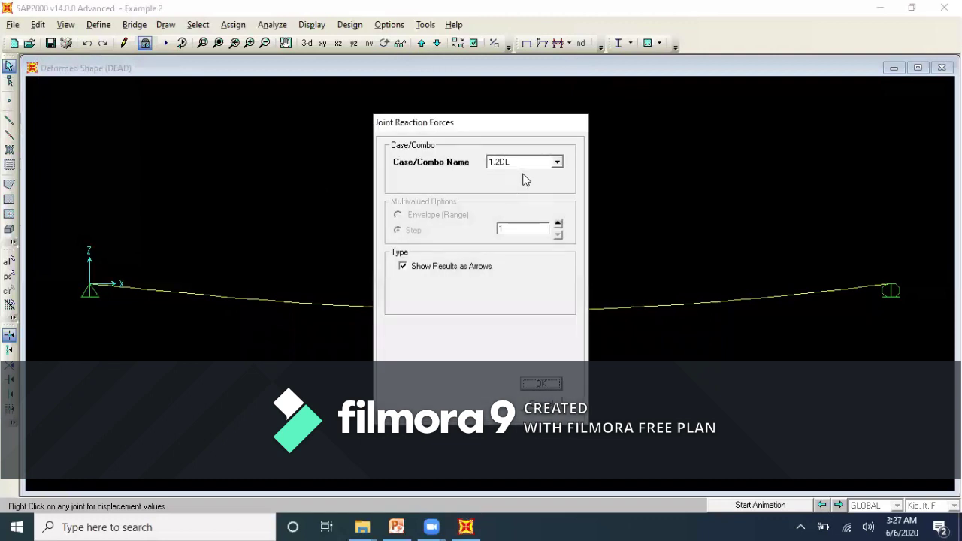
click(556, 164)
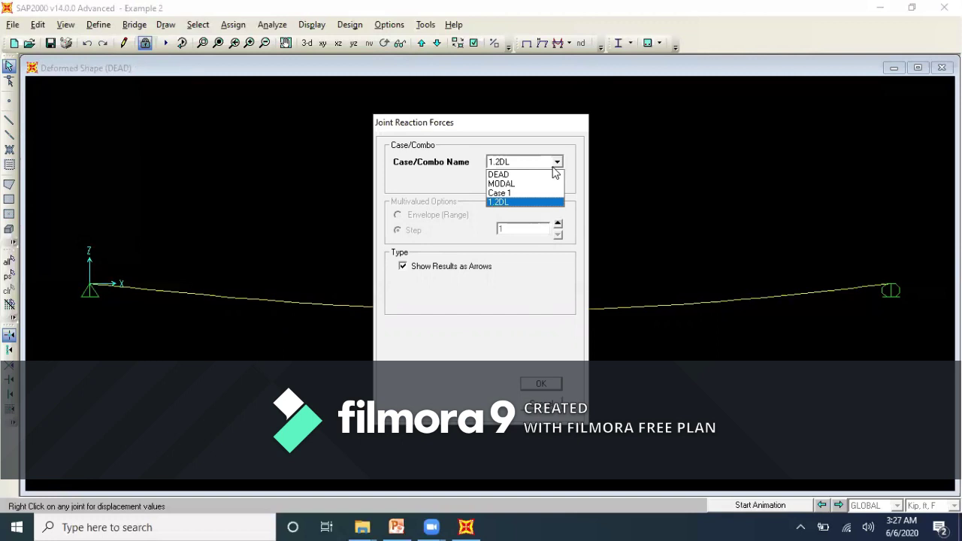
click(509, 203)
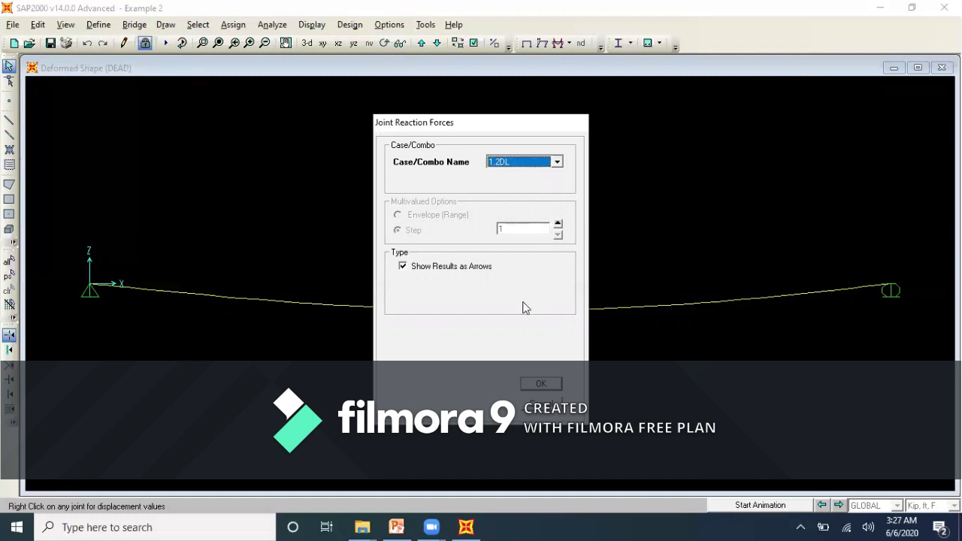
click(541, 384)
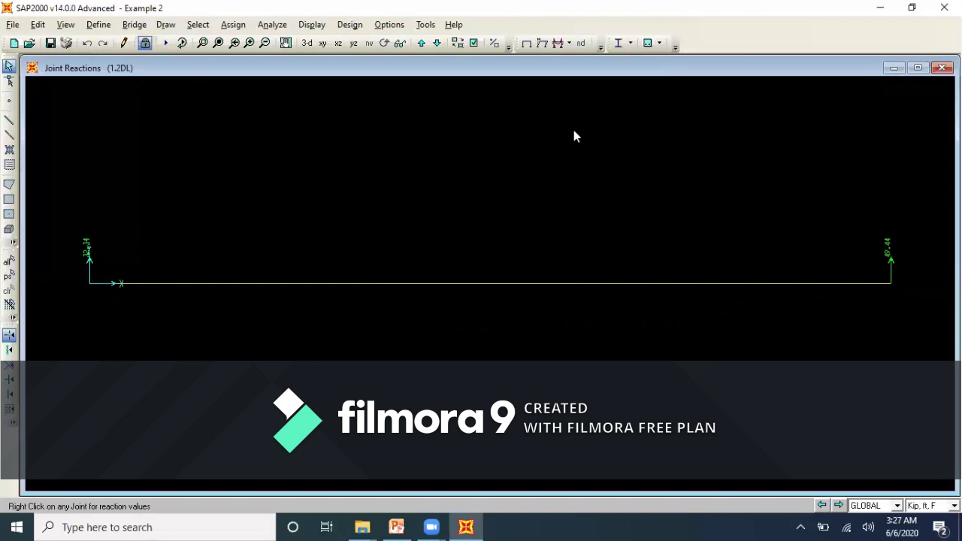
- Display the frame Moment 3-3 diagram for the 1.2DL combination with values shown on the diagram
click(570, 44)
click(571, 47)
click(569, 47)
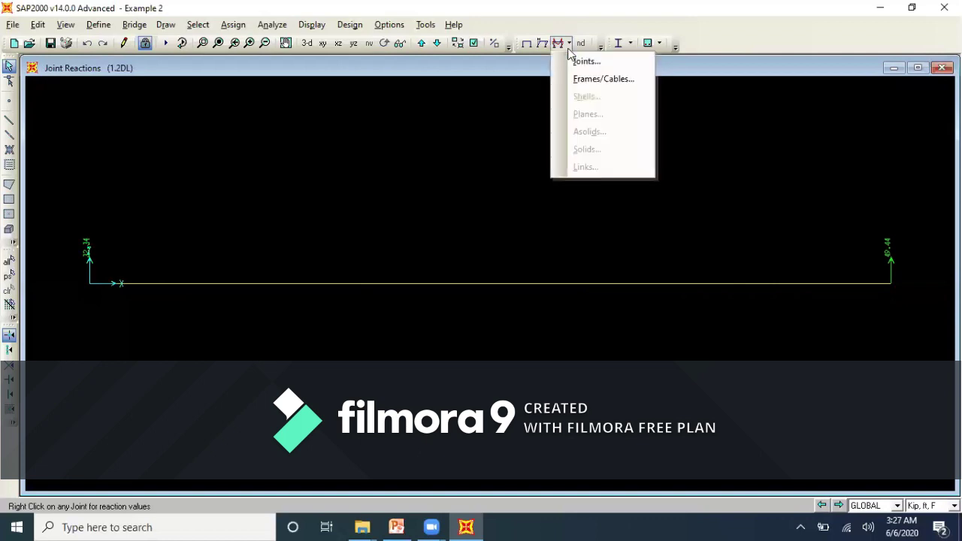
click(593, 78)
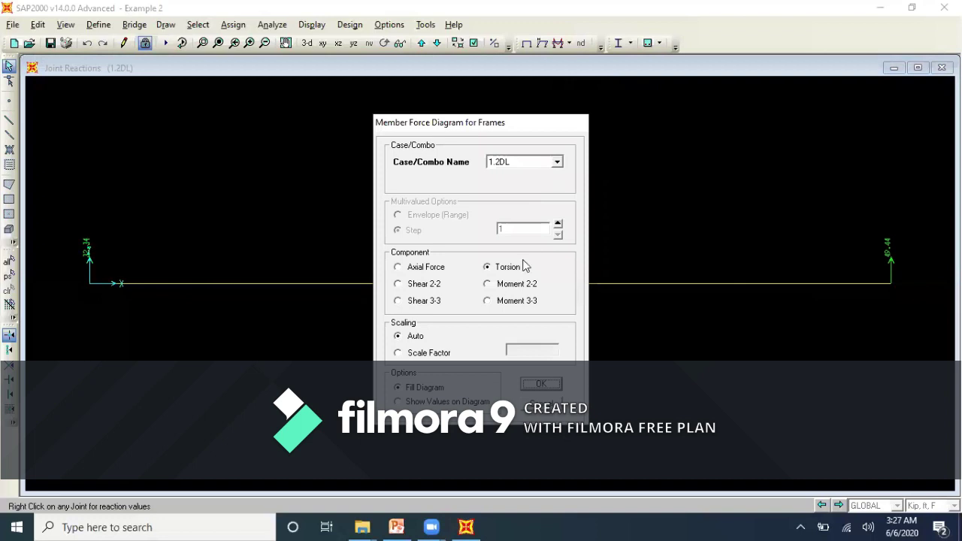
click(488, 301)
click(399, 402)
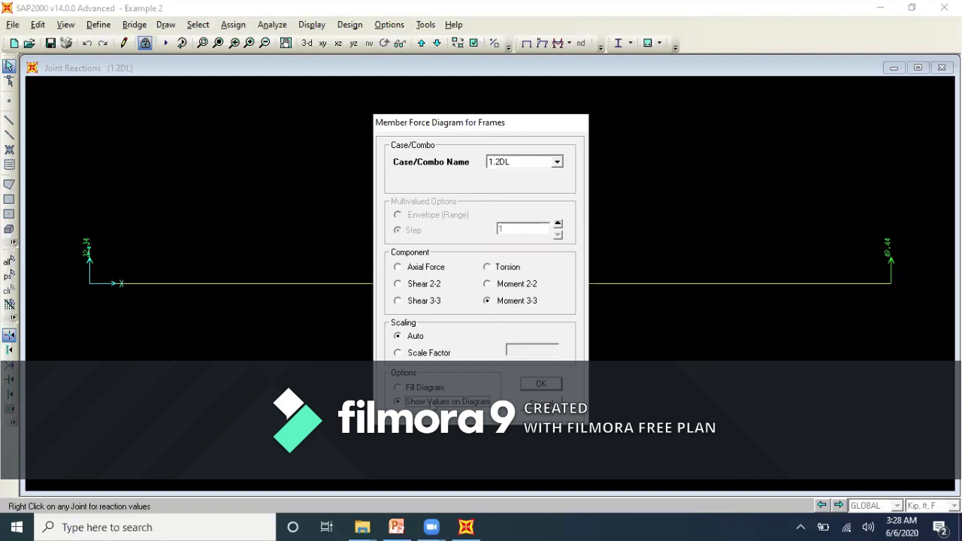
click(534, 387)
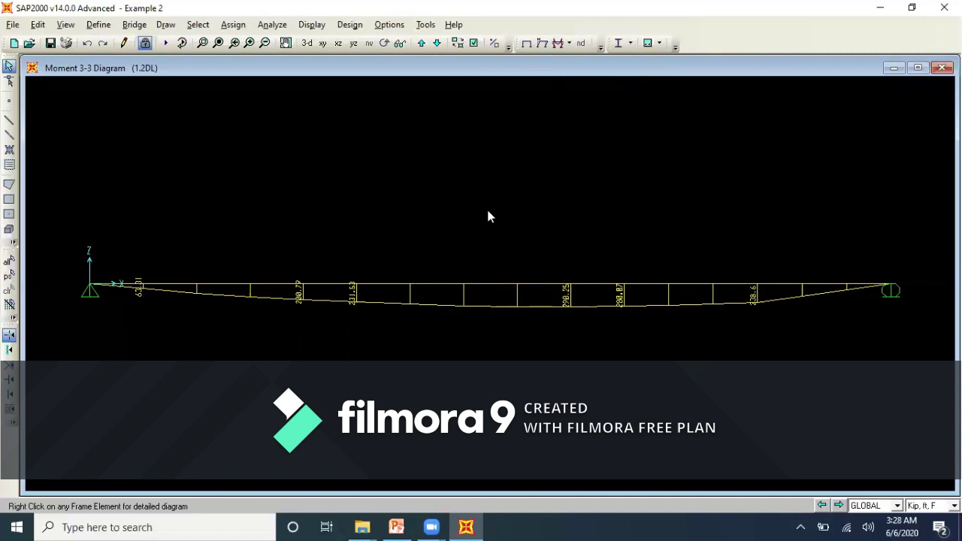
- Display the frame Shear 2-2 diagram for the 1.2DL combination
click(570, 45)
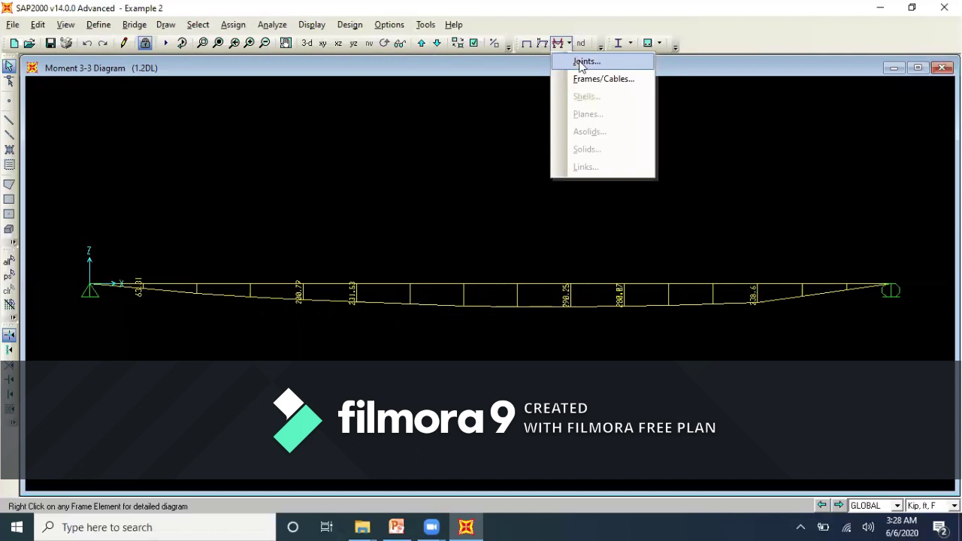
click(585, 78)
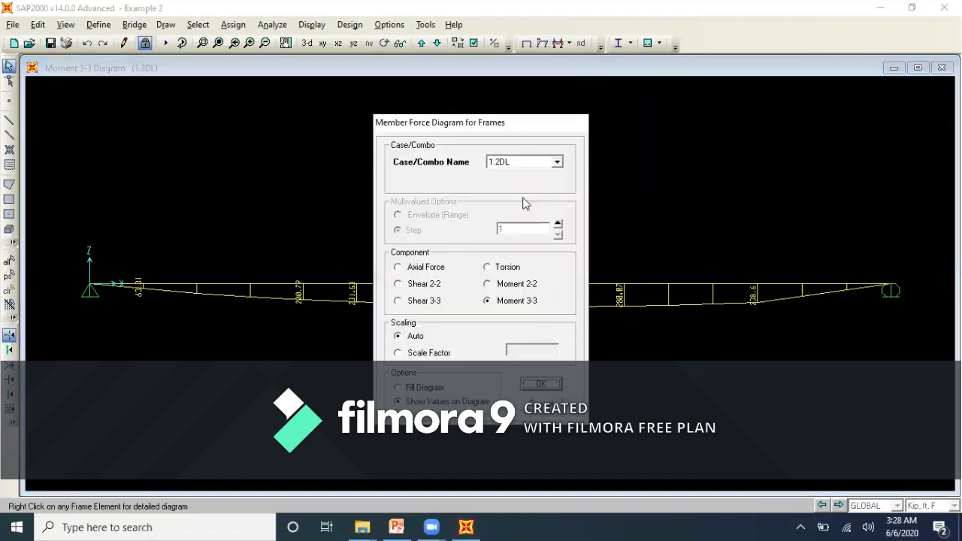
click(398, 284)
click(541, 383)
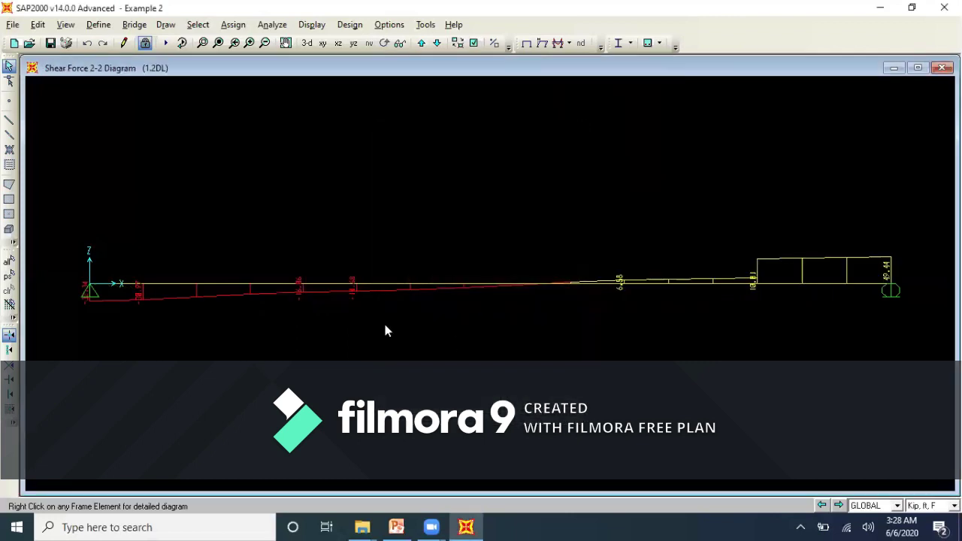
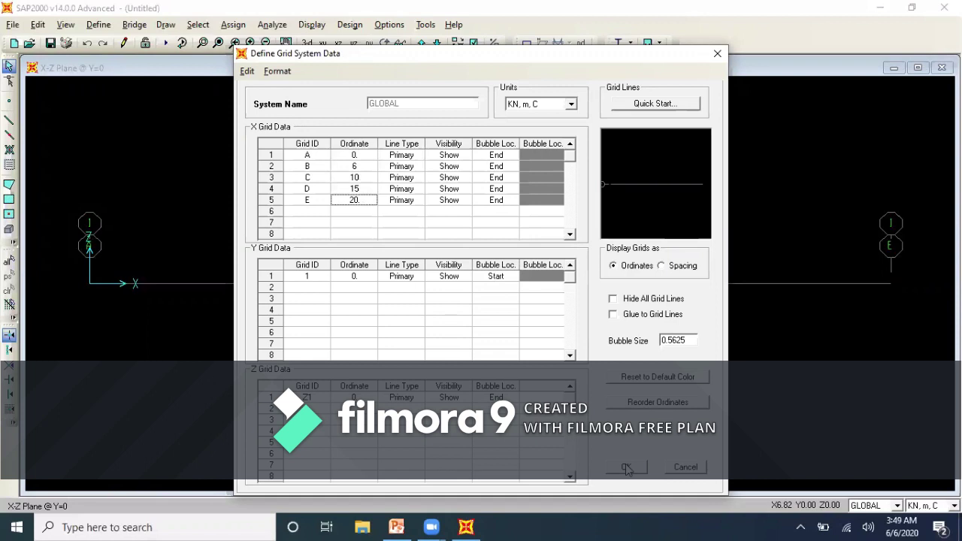
- Accept the new model's grid system with X ordinates at 0, 6, 10, 15 and 20 m
click(626, 467)
click(519, 341)
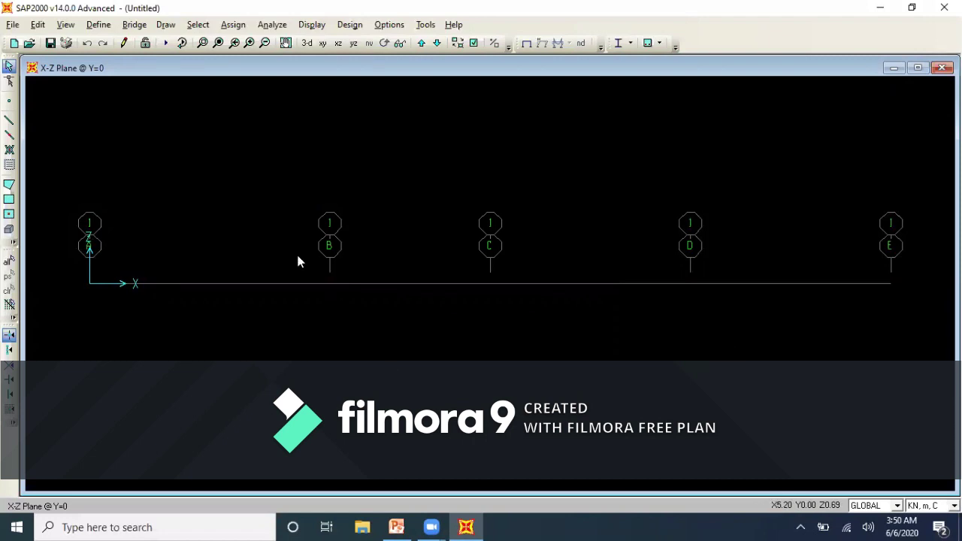
- Add a new material named Concrete 4KSI
click(105, 28)
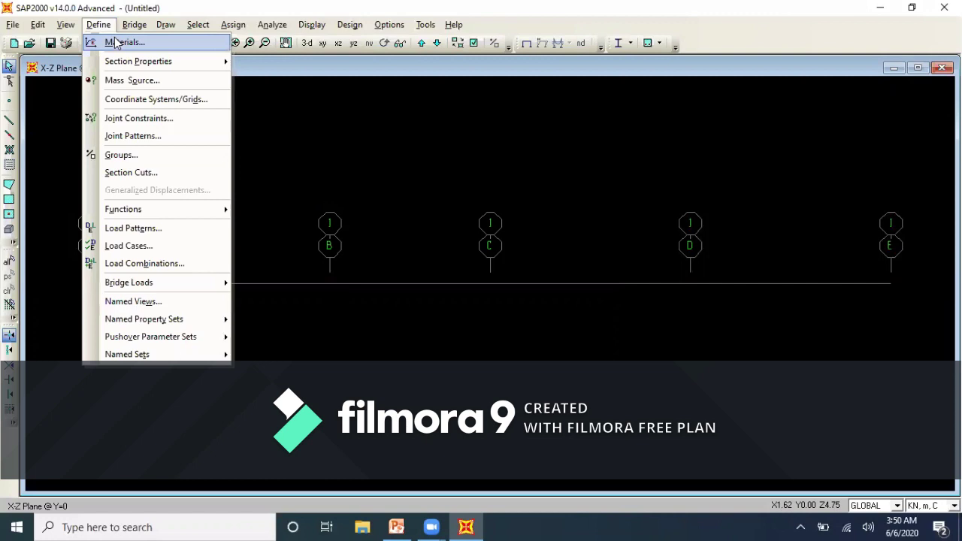
click(108, 41)
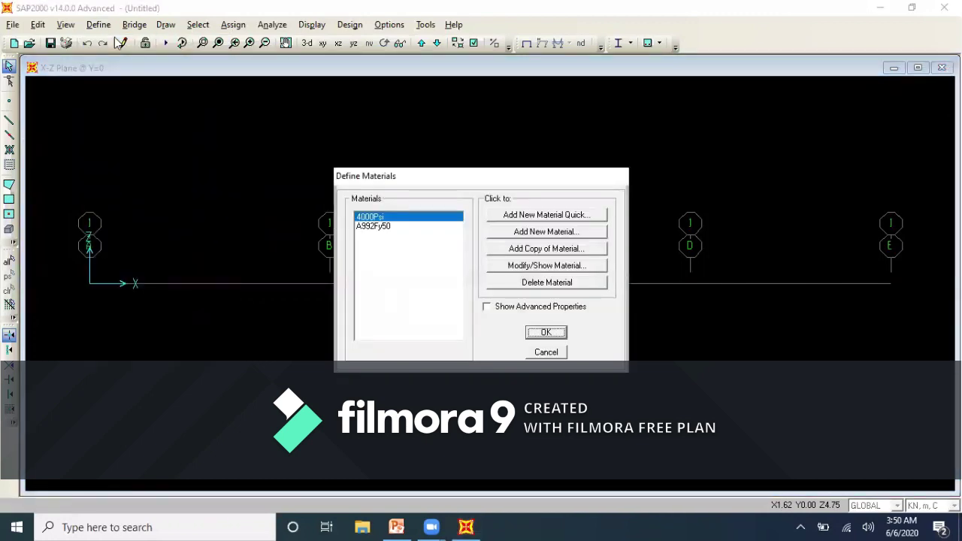
click(528, 235)
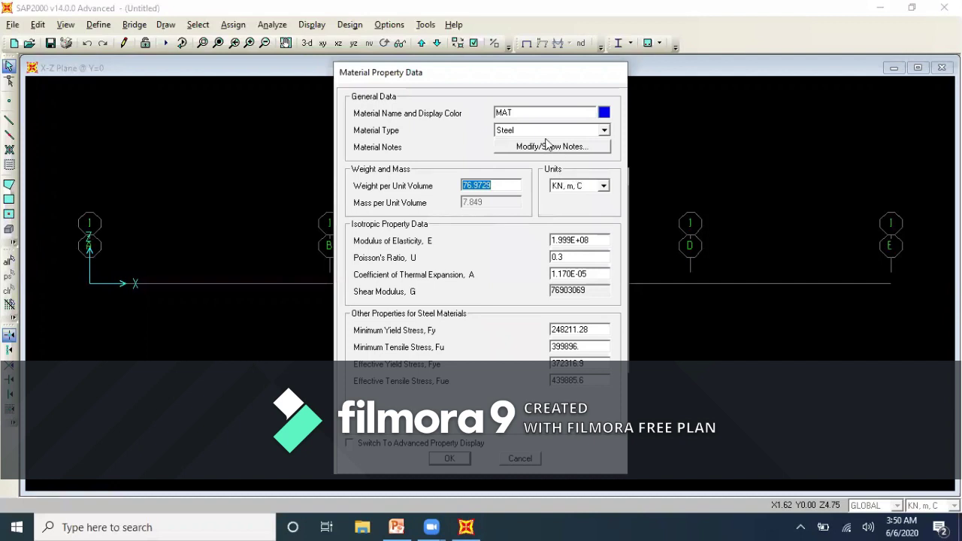
click(528, 114)
key(BackSpace)
key(BackSpace)
key(BackSpace)
text(Concrete 4KSI)
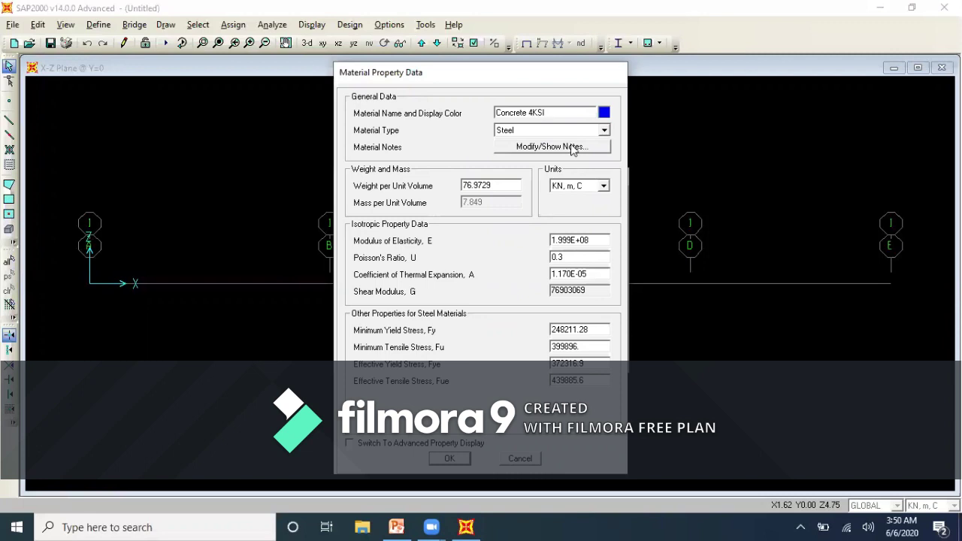
- Set the new material's units to Kip, in, F and its material type to Concrete
click(604, 186)
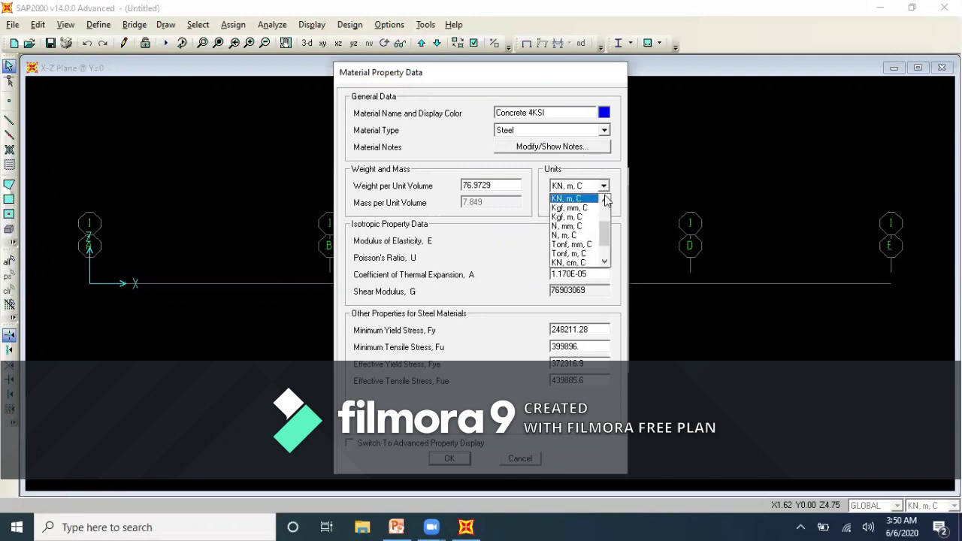
click(603, 200)
click(603, 199)
click(603, 201)
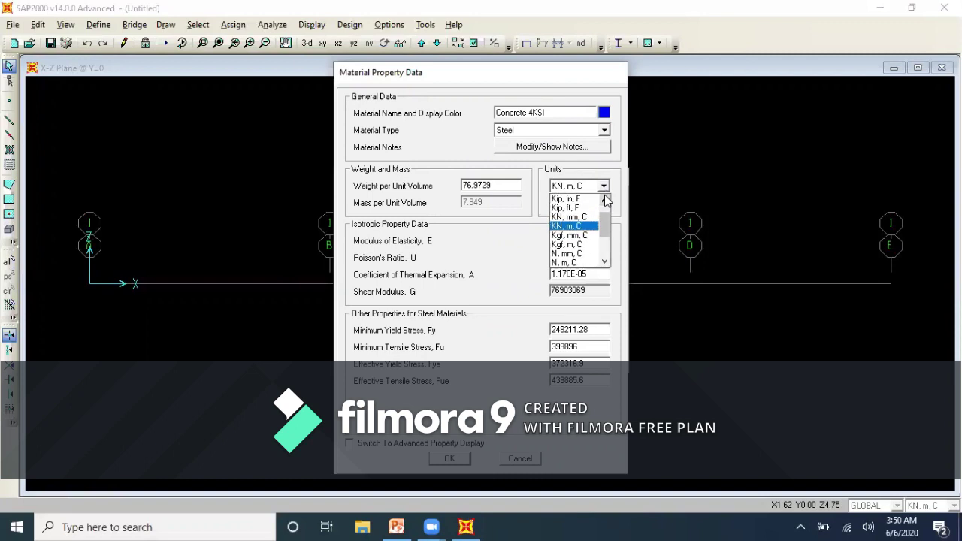
click(592, 199)
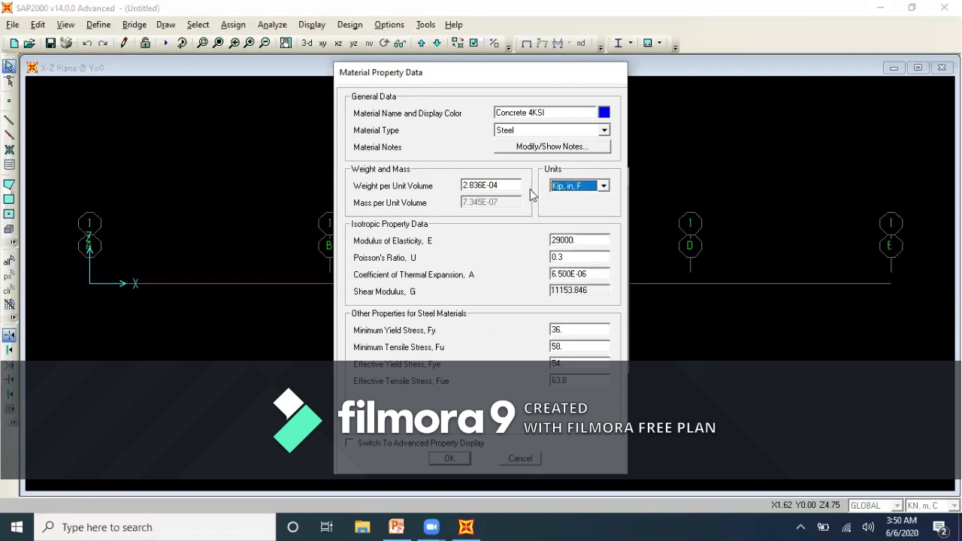
click(550, 130)
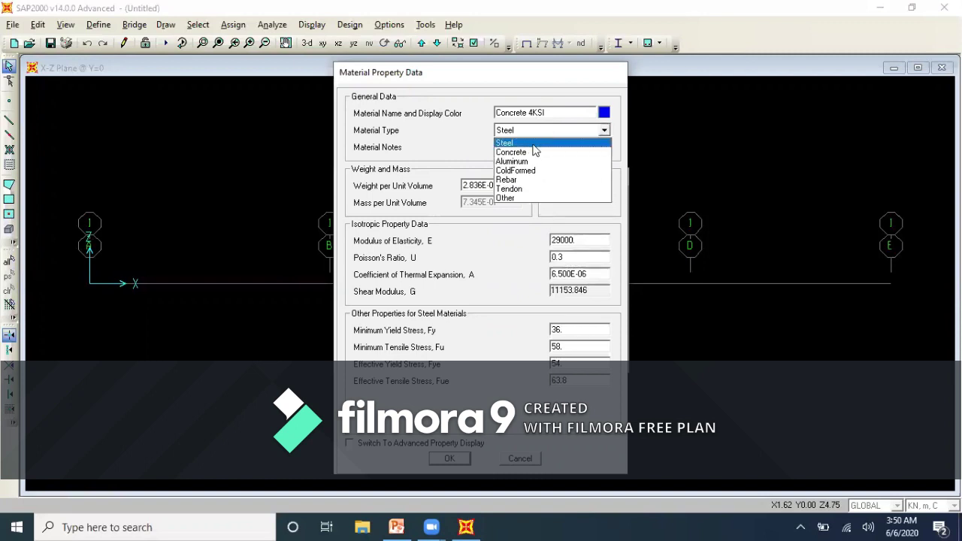
click(535, 152)
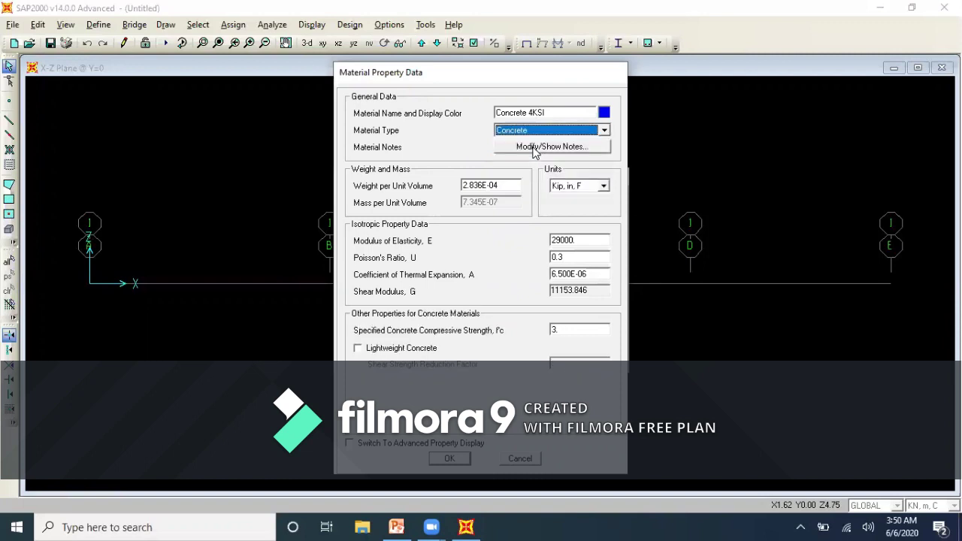
- Set the material's modulus of elasticity to 36000, Poisson's ratio to 0.2 and compressive strength f'c to 4, and save the definition
double_click(574, 239)
text(36000)
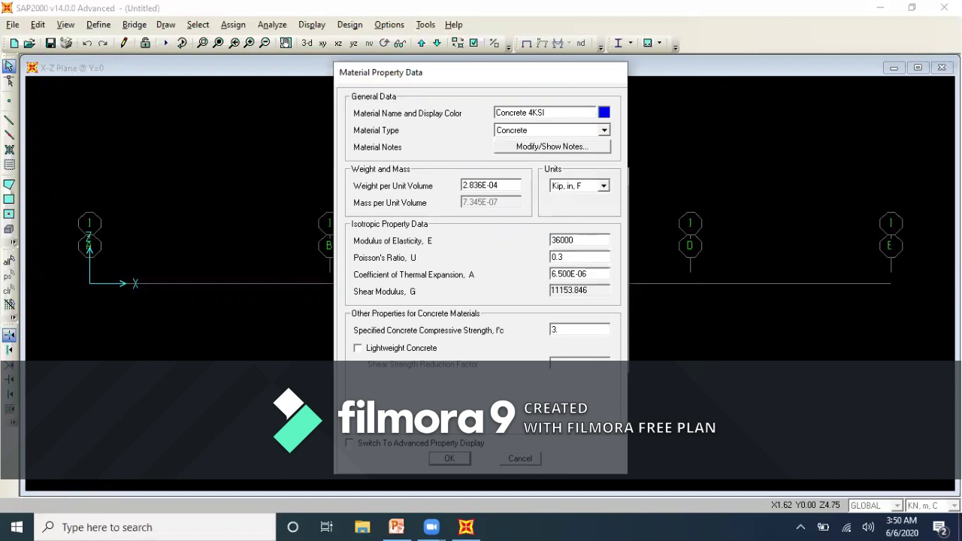
double_click(577, 256)
text(0.2)
double_click(573, 329)
text(4)
click(463, 459)
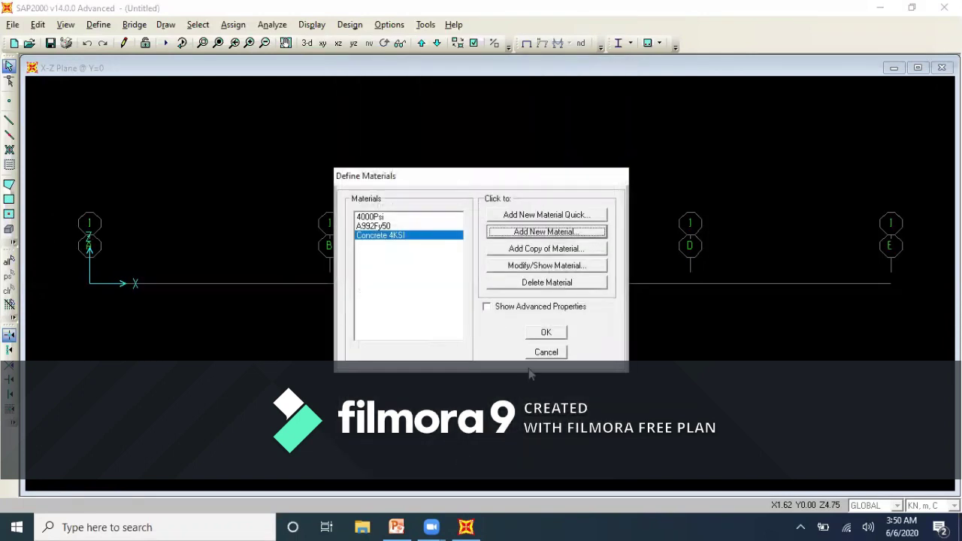
click(544, 333)
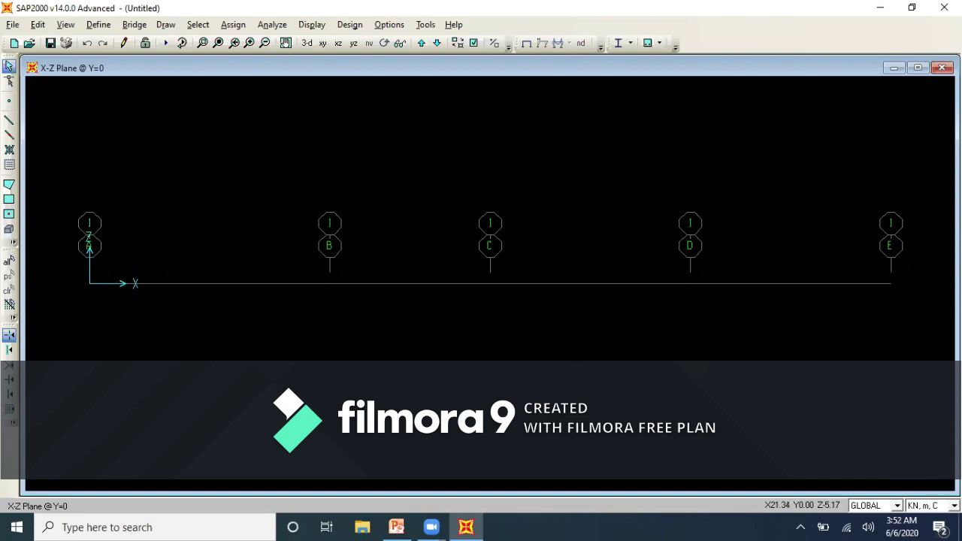
- Set the model's working units to Kip, in, F
click(954, 505)
scroll(929, 461, up, 2)
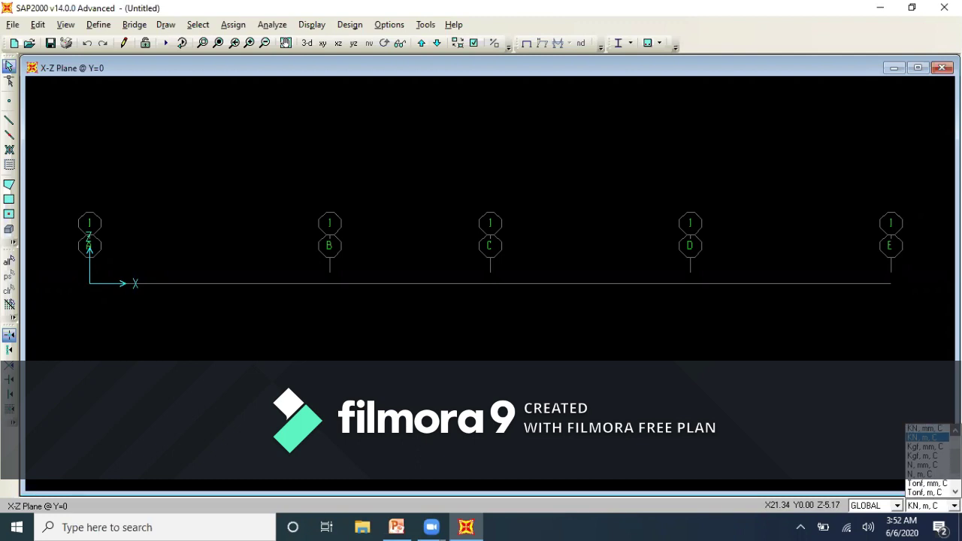
scroll(927, 461, up, 2)
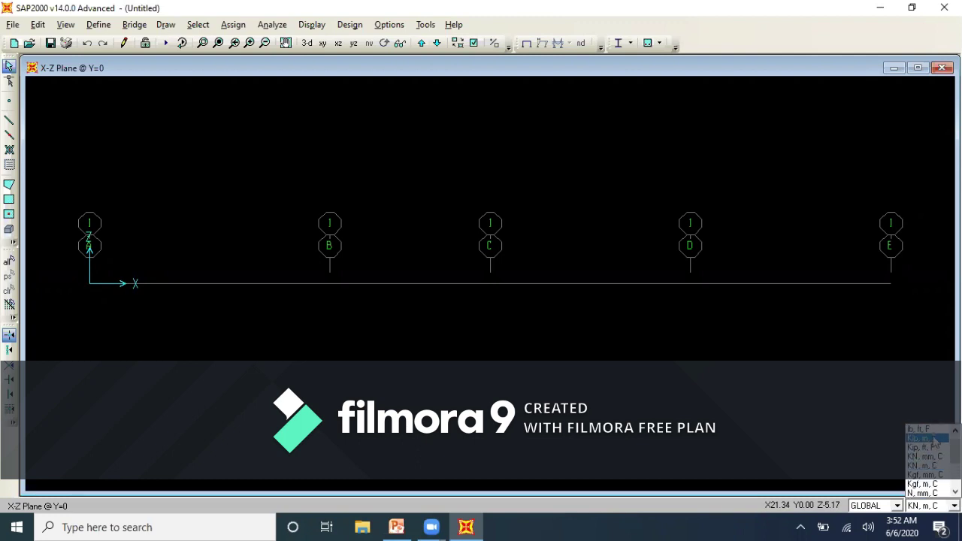
click(933, 441)
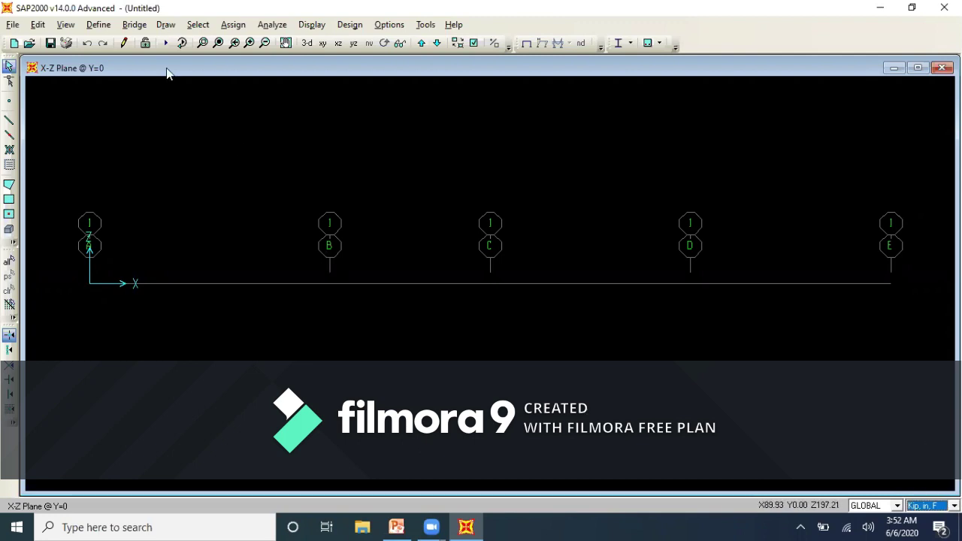
- Start a new frame section property of type Concrete with a rectangular shape
click(98, 25)
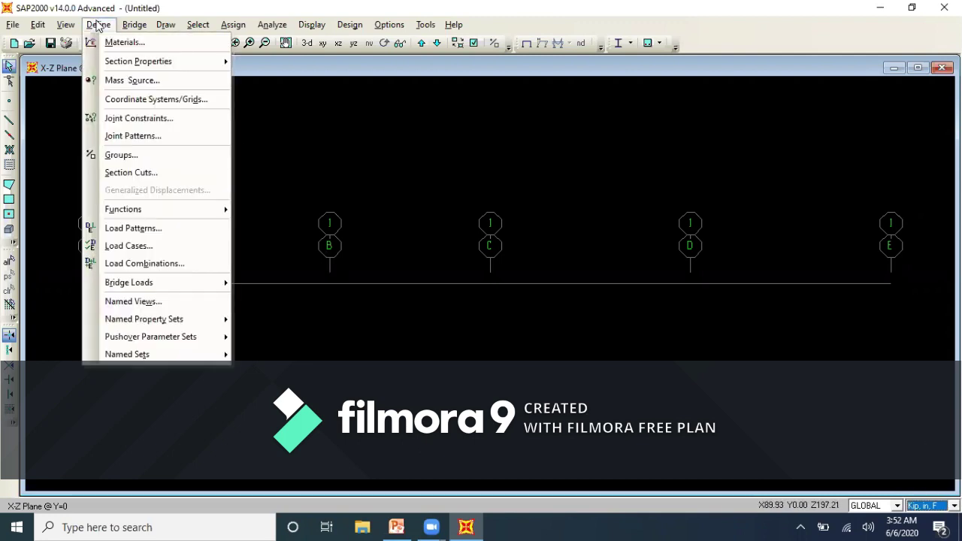
mouse_move(128, 62)
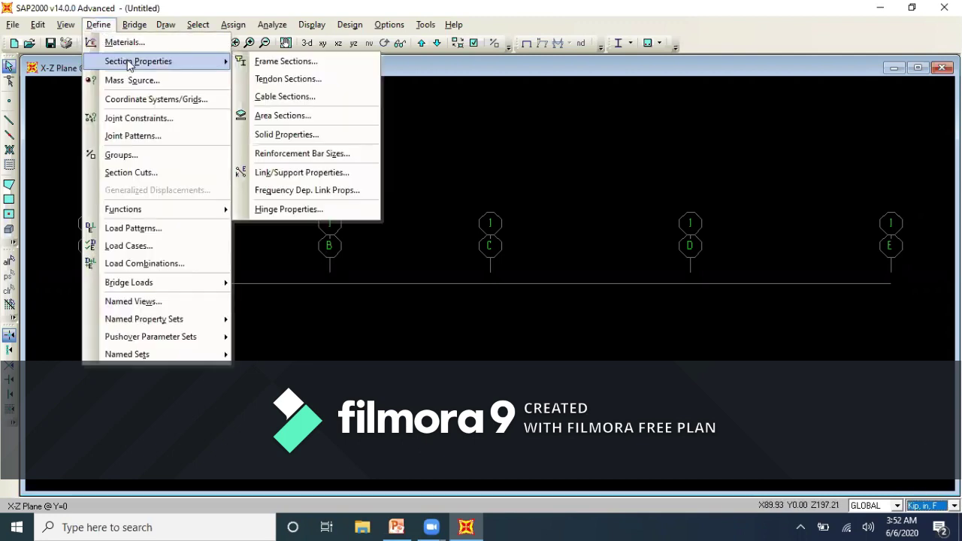
click(259, 63)
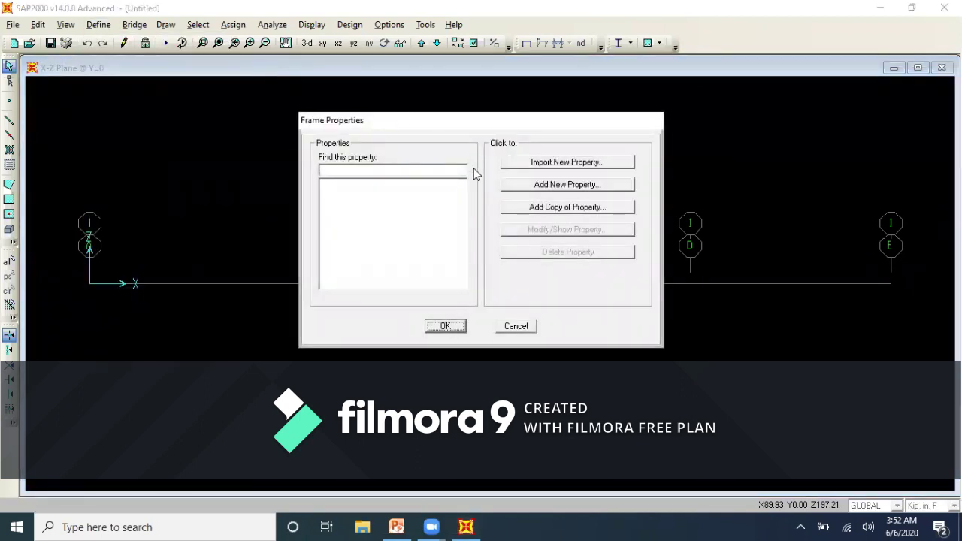
click(542, 190)
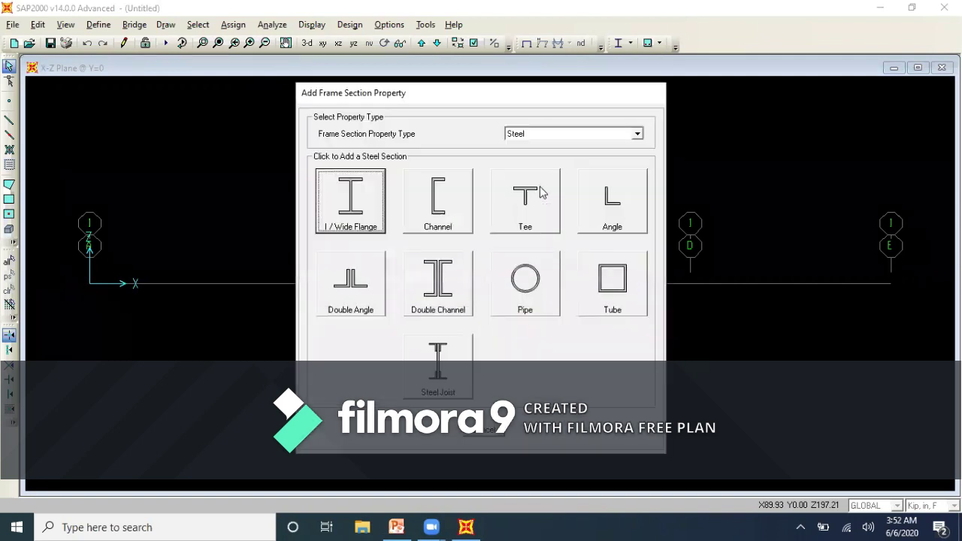
click(617, 143)
click(571, 154)
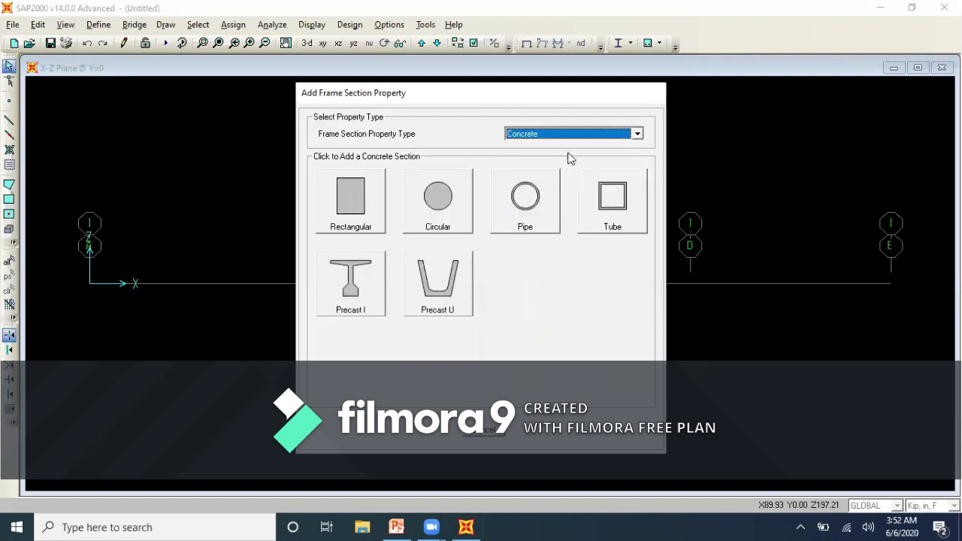
click(364, 196)
- Name the rectangular section Beam 14x18
click(517, 154)
key(BackSpace)
key(BackSpace)
key(BackSpace)
key(BackSpace)
key(BackSpace)
text(Beam)
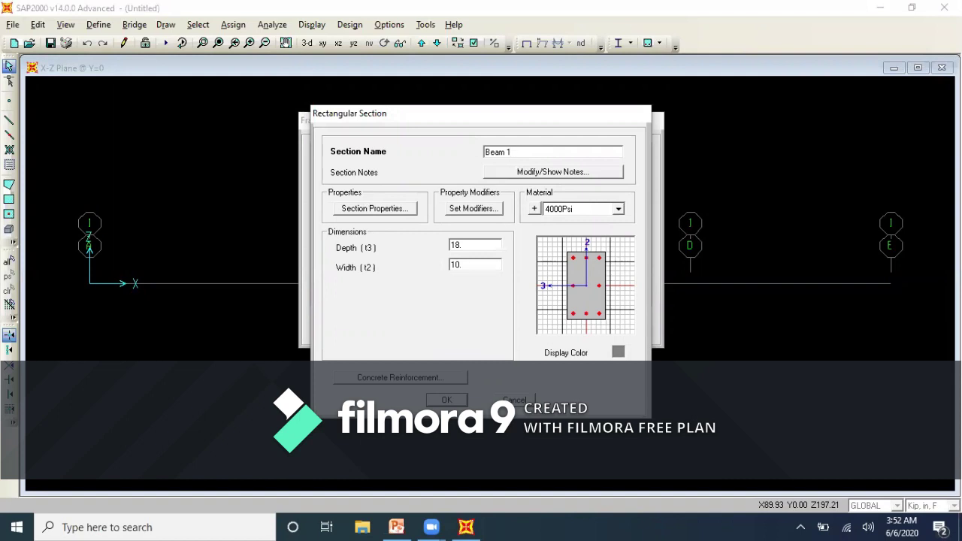
text(14x18)
- Assign the Concrete 4KSI material to the section and set its depth to 18 in and width to 14 in
double_click(476, 240)
click(618, 209)
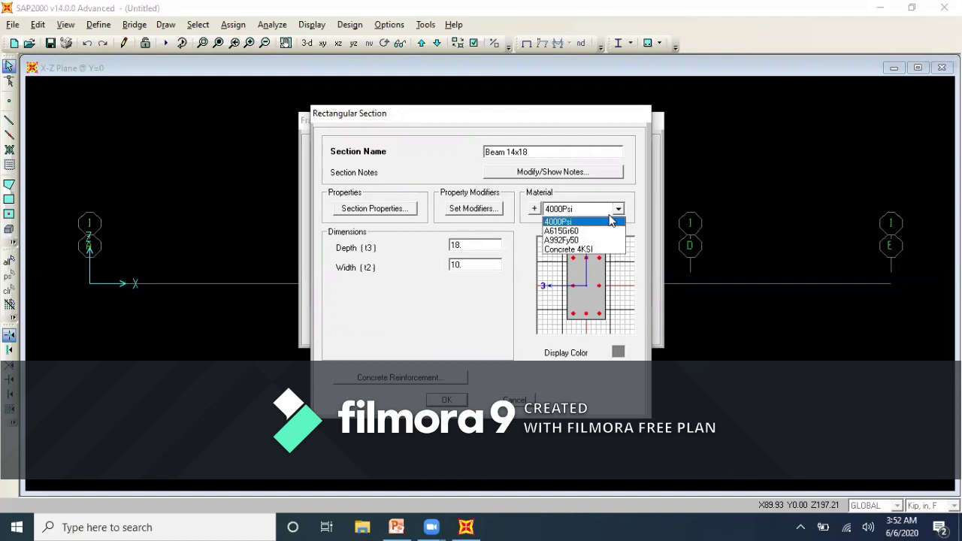
click(594, 248)
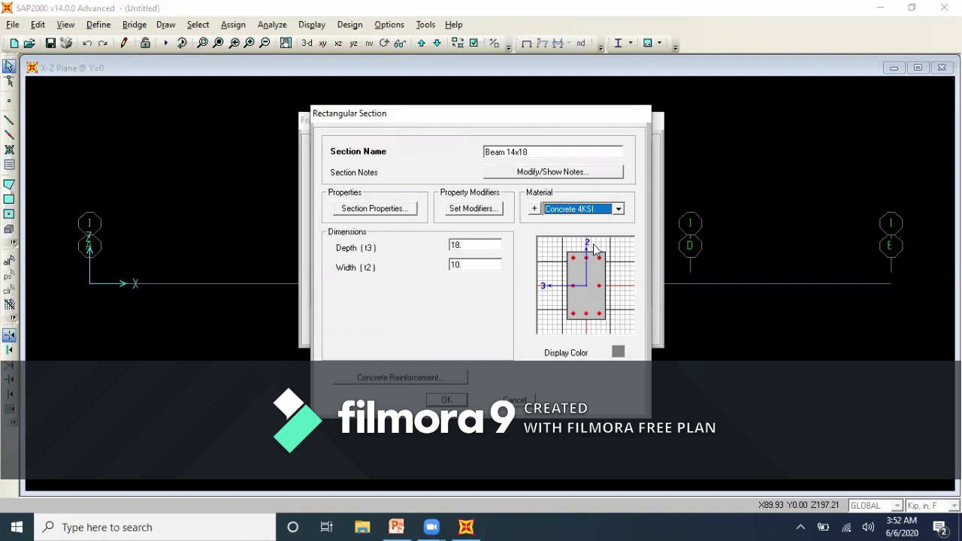
double_click(476, 249)
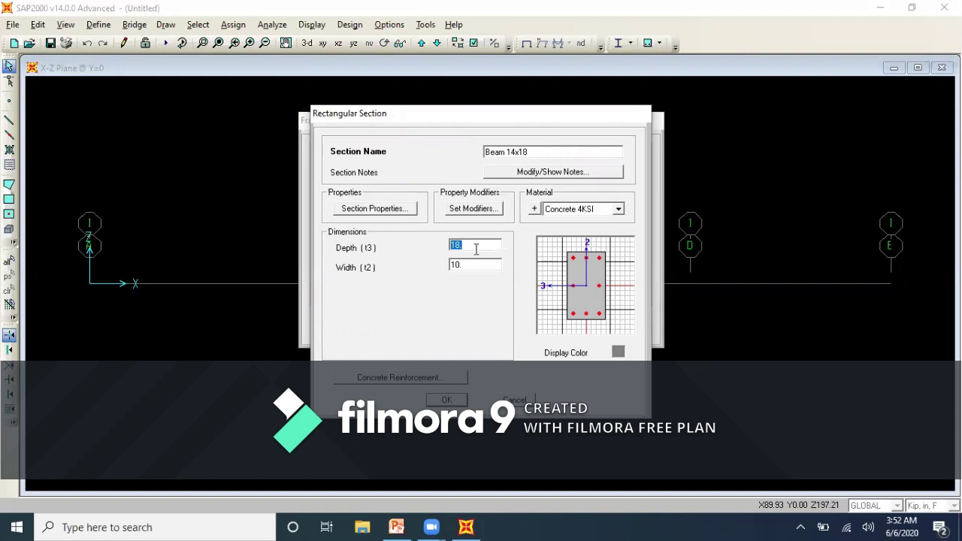
text(18)
double_click(474, 266)
text(14)
- Set the section's concrete reinforcement design type to Beam (M3 Design Only)
click(395, 378)
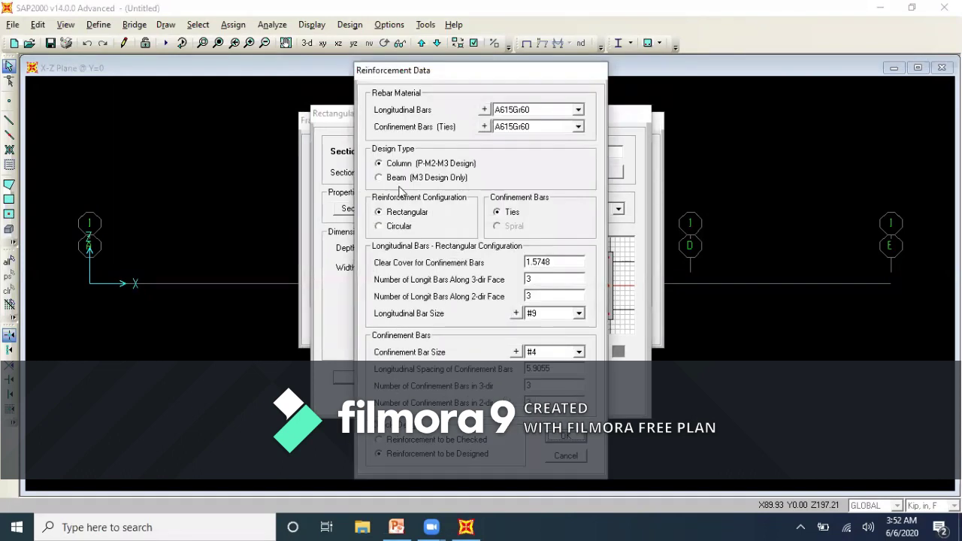
click(380, 177)
click(441, 345)
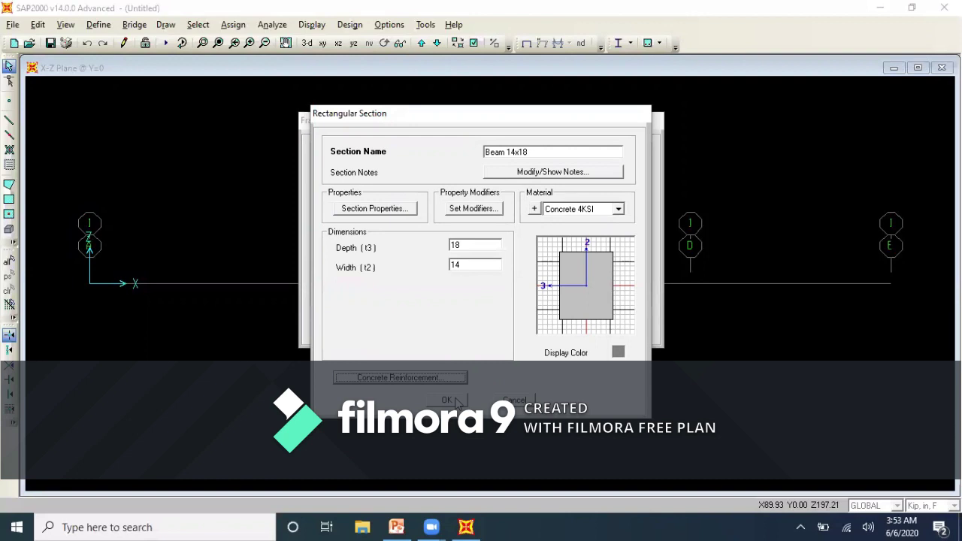
- Accept the Beam 14x18 section and add a copy of it named Beam 14x14
click(448, 400)
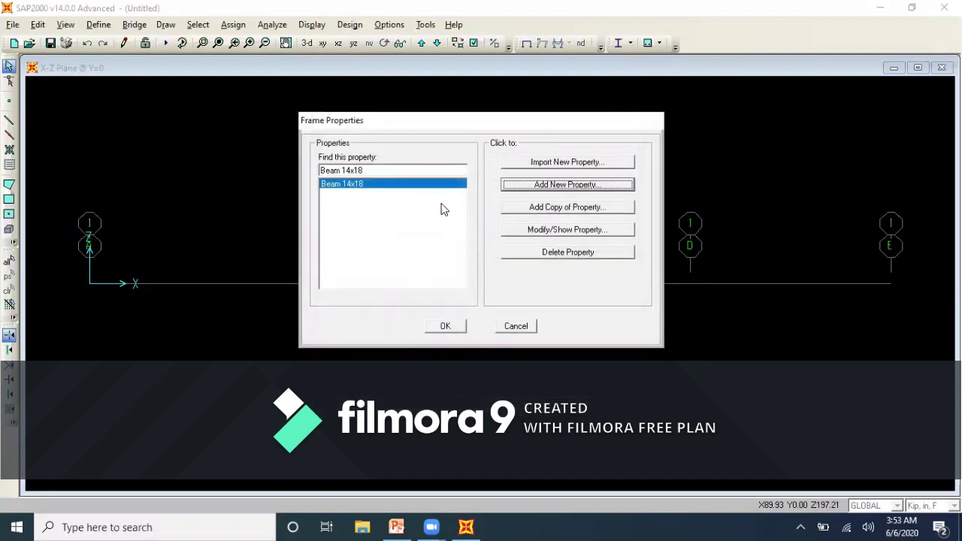
click(547, 210)
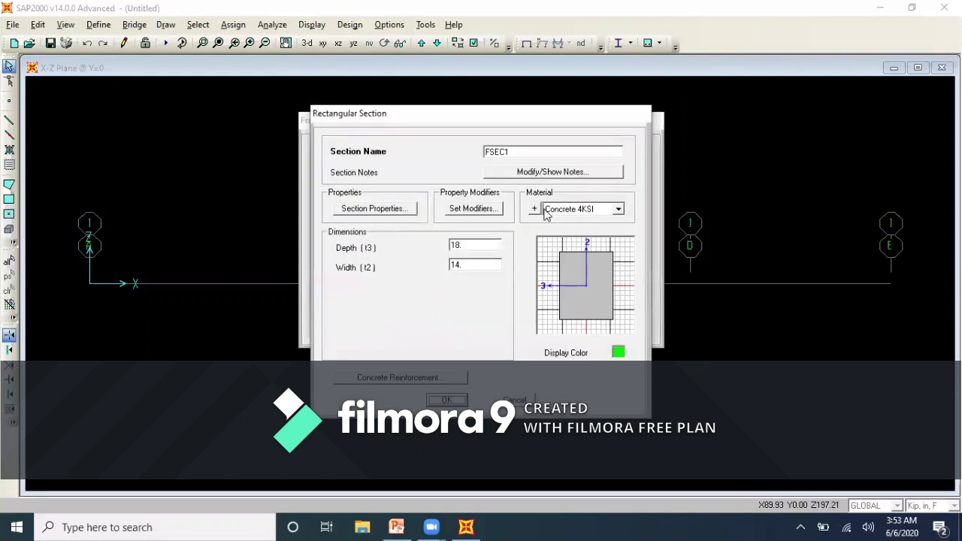
click(521, 156)
key(BackSpace)
key(BackSpace)
key(BackSpace)
key(BackSpace)
key(BackSpace)
text(Beam 14x14)
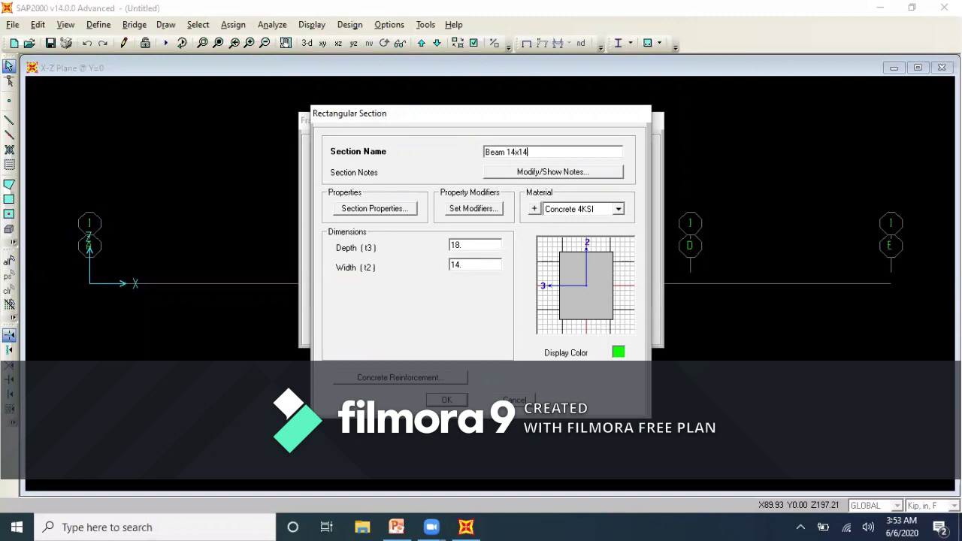
- Set the Beam 14x14 section's depth to 14 in and accept the frame properties
double_click(491, 242)
text(14)
click(449, 401)
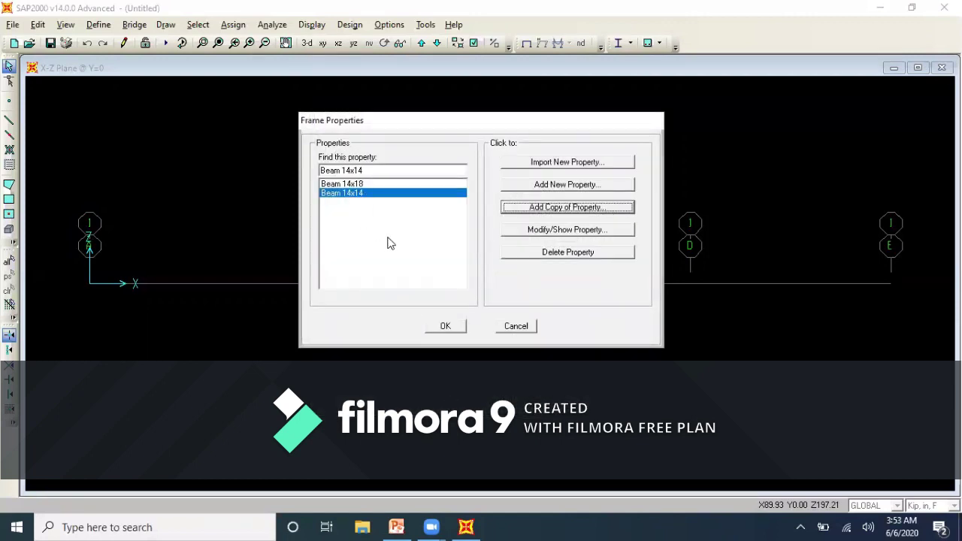
click(445, 326)
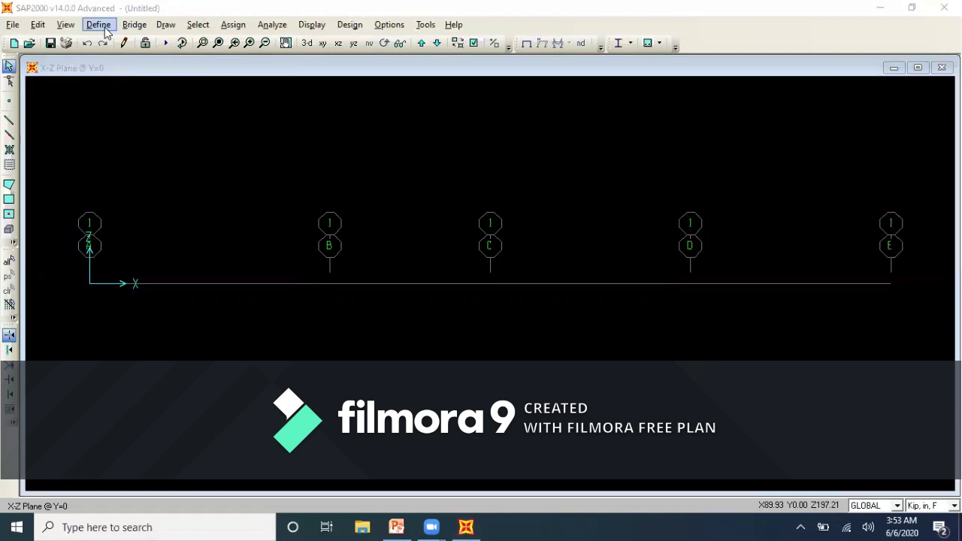
- Review the defined load patterns and load cases without changing them
click(98, 24)
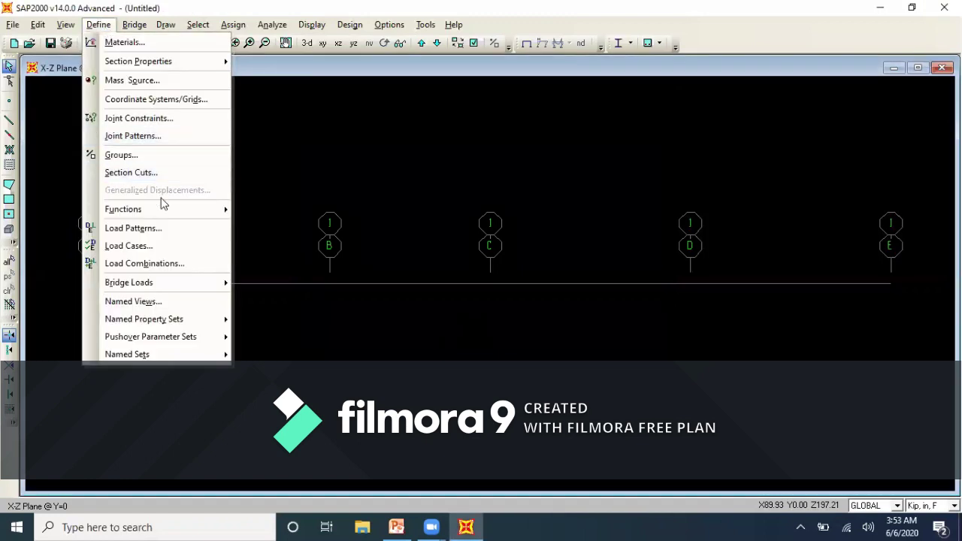
click(161, 228)
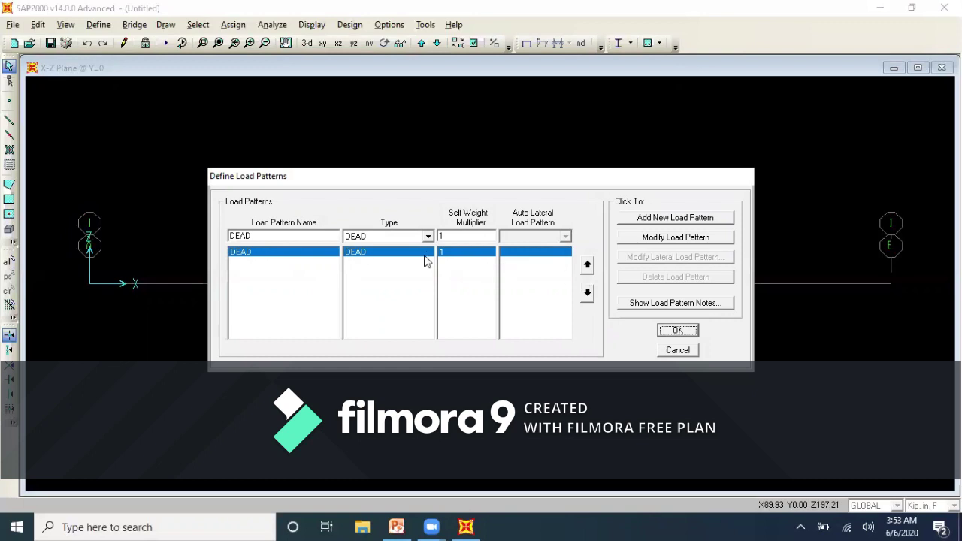
click(679, 330)
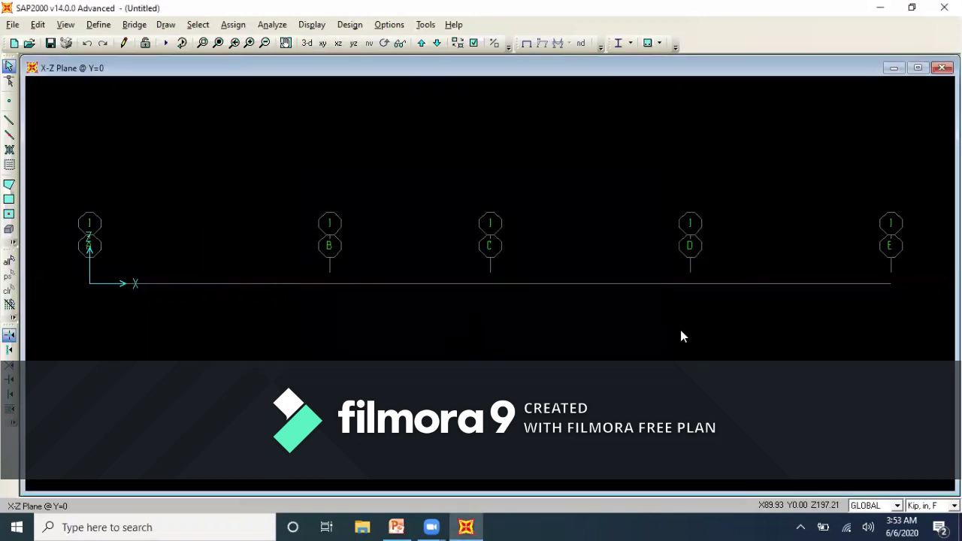
click(98, 24)
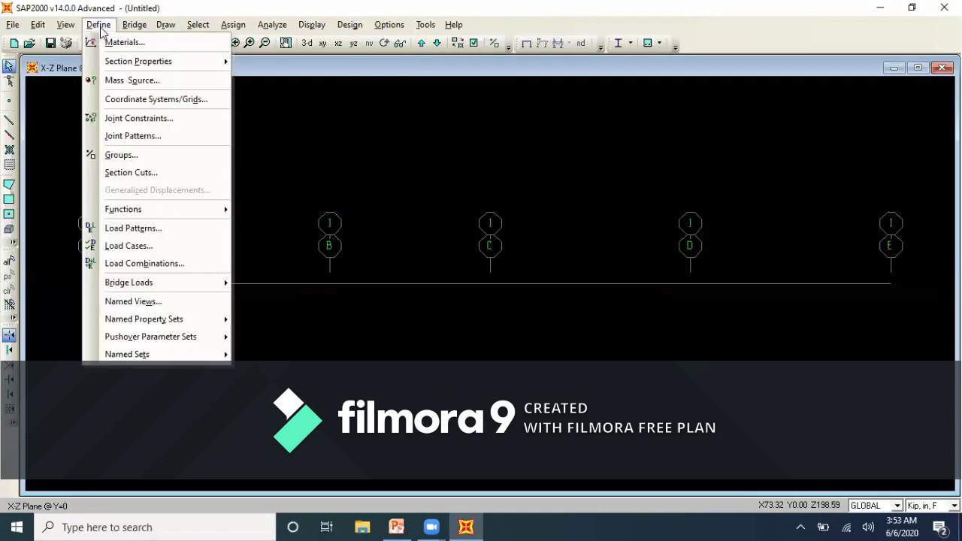
click(148, 245)
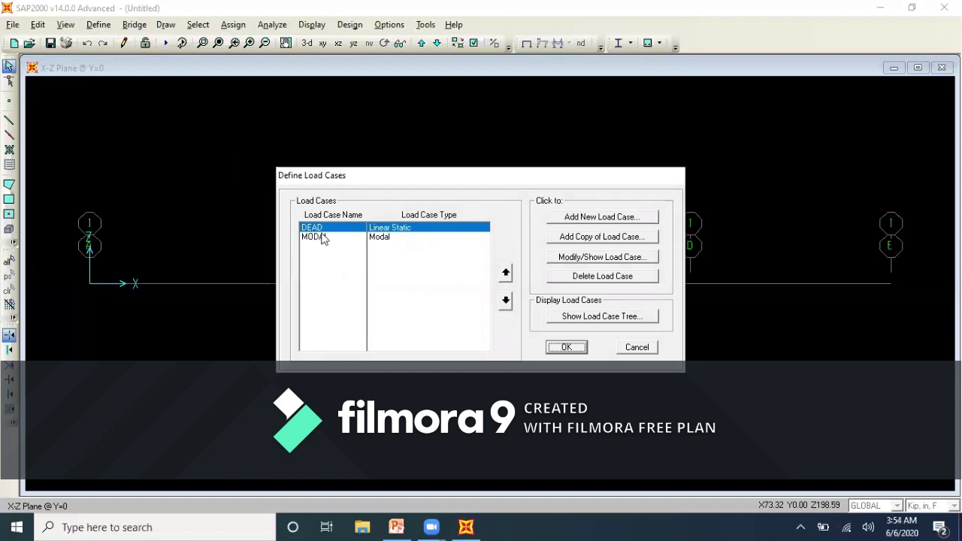
click(567, 347)
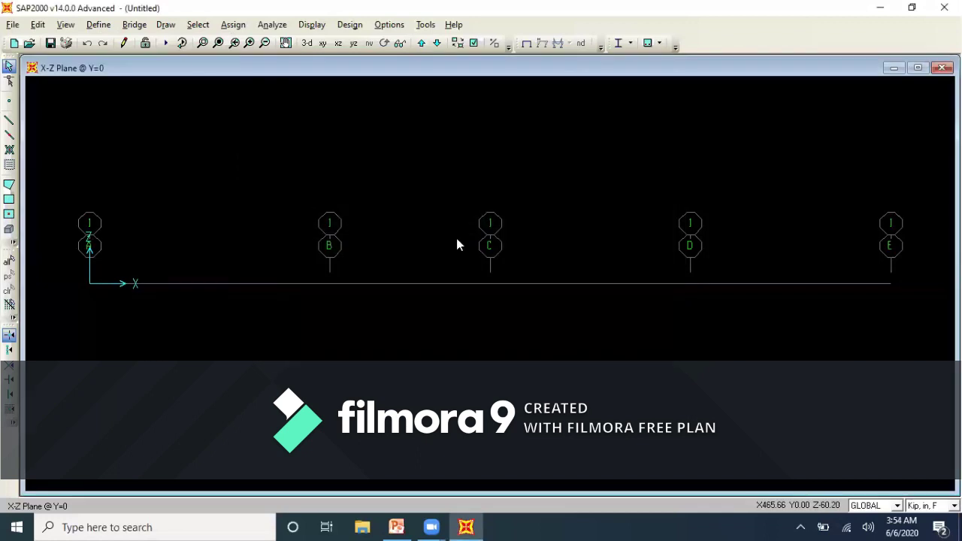
- Add a new load combination named 1.2DL
click(98, 24)
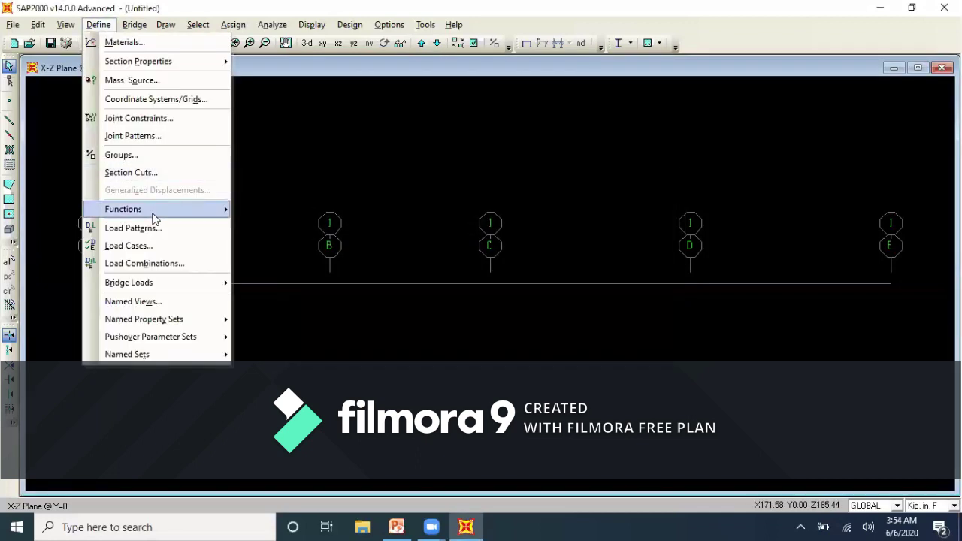
click(165, 263)
click(536, 204)
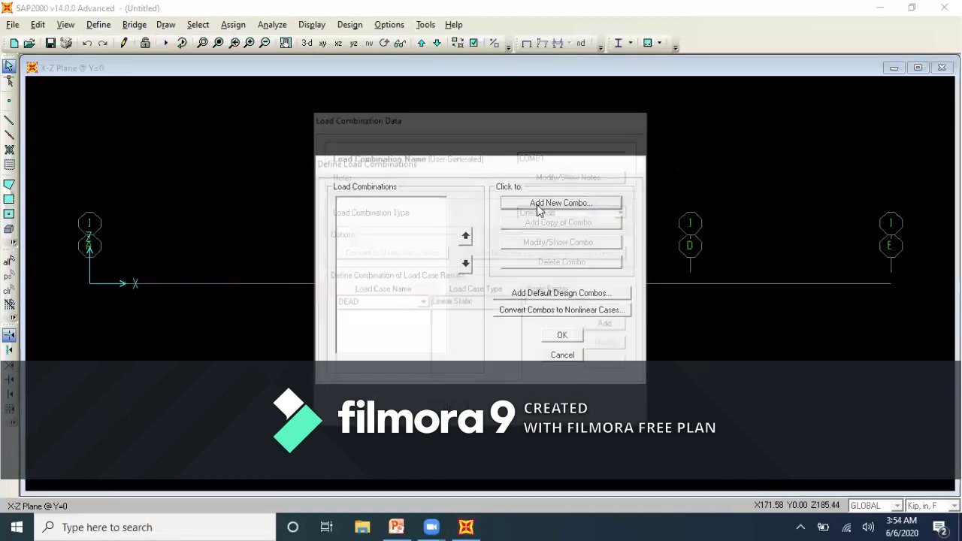
key(BackSpace)
key(BackSpace)
key(BackSpace)
key(BackSpace)
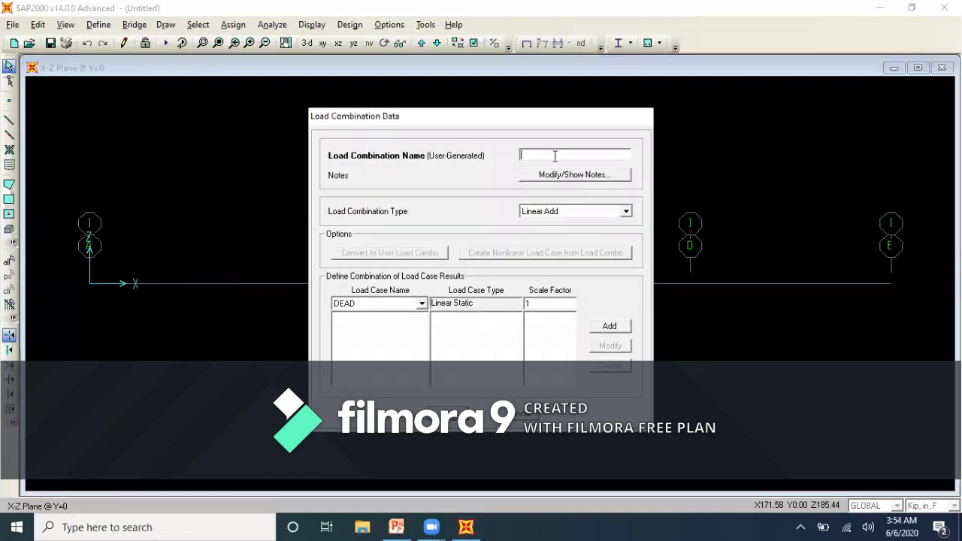
text(1.2)
- Include the DEAD load case in the combination with a scale factor of 1.2 and accept the combination
double_click(545, 302)
text(1.2)
click(609, 326)
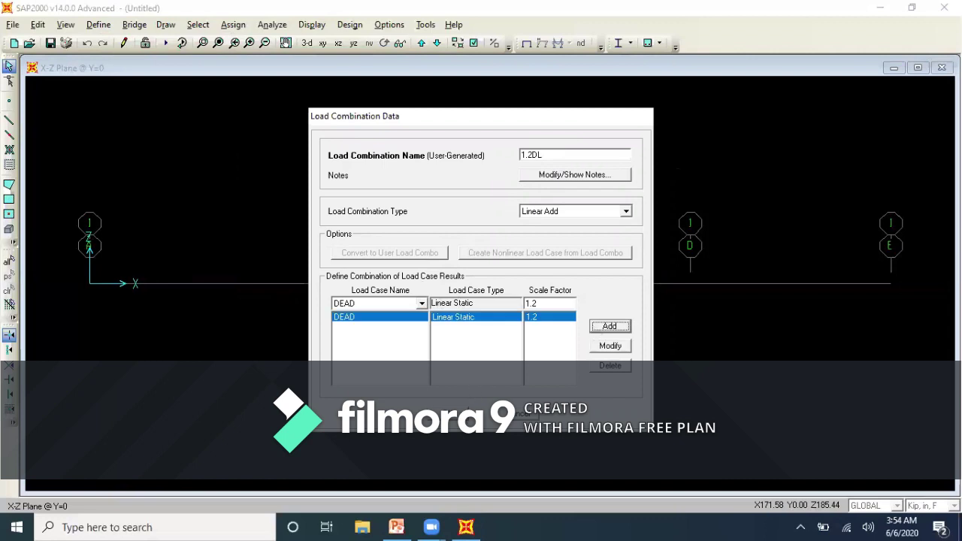
click(448, 414)
click(559, 336)
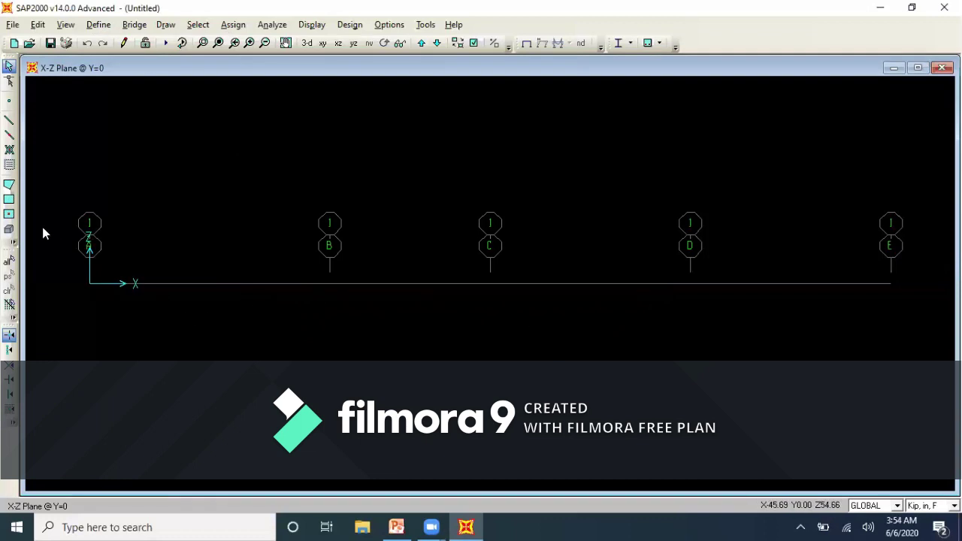
- Check the Example 3 slide, then draw a straight frame with section Beam 14x18 from the origin to grid line B
click(10, 123)
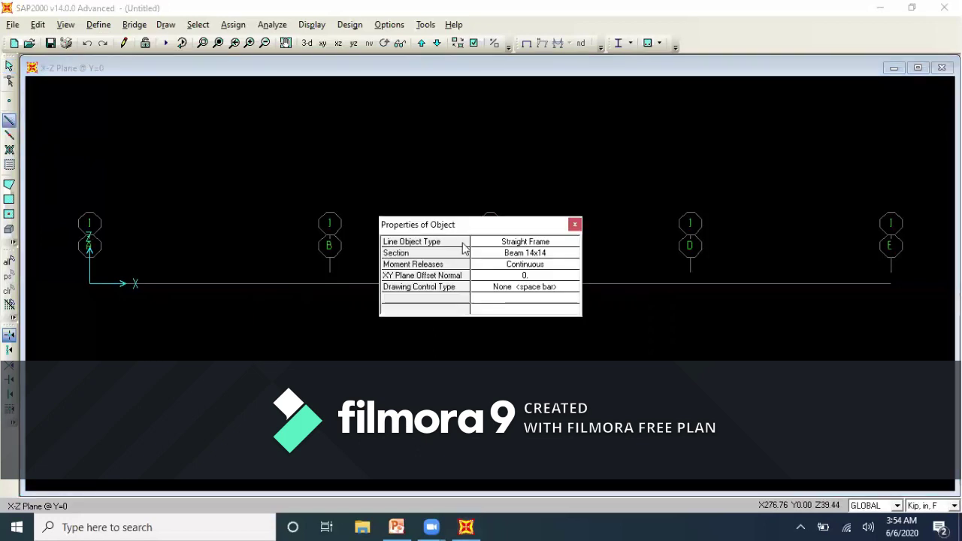
drag(530, 220, 494, 131)
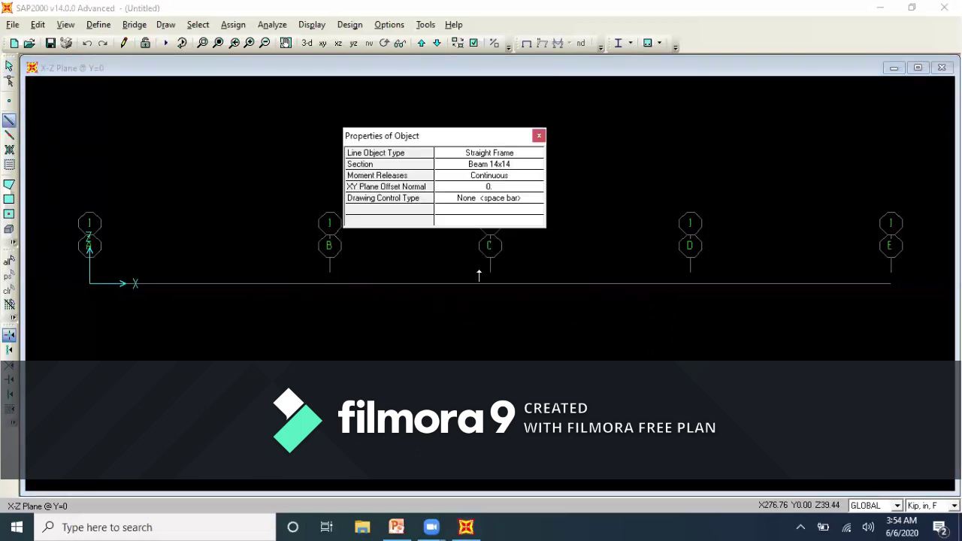
click(403, 524)
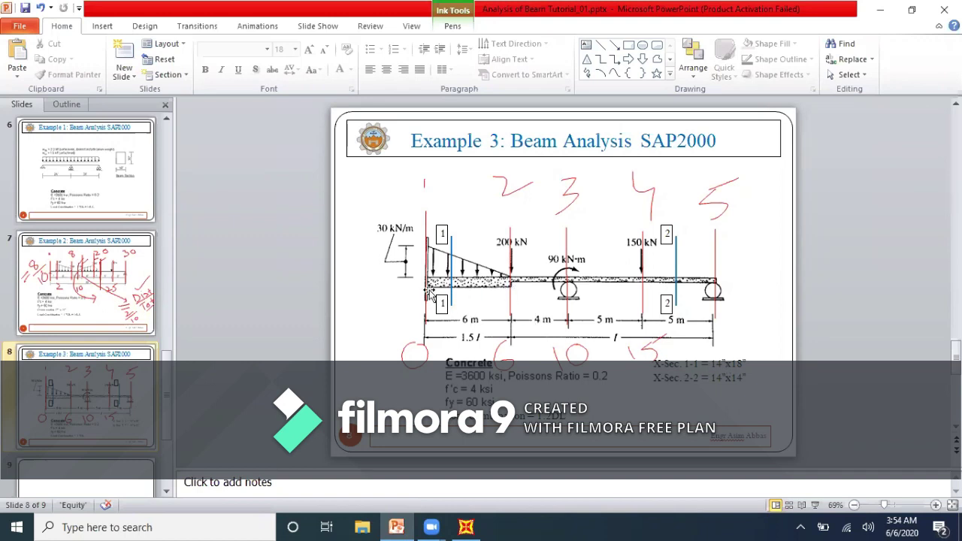
click(466, 527)
click(531, 165)
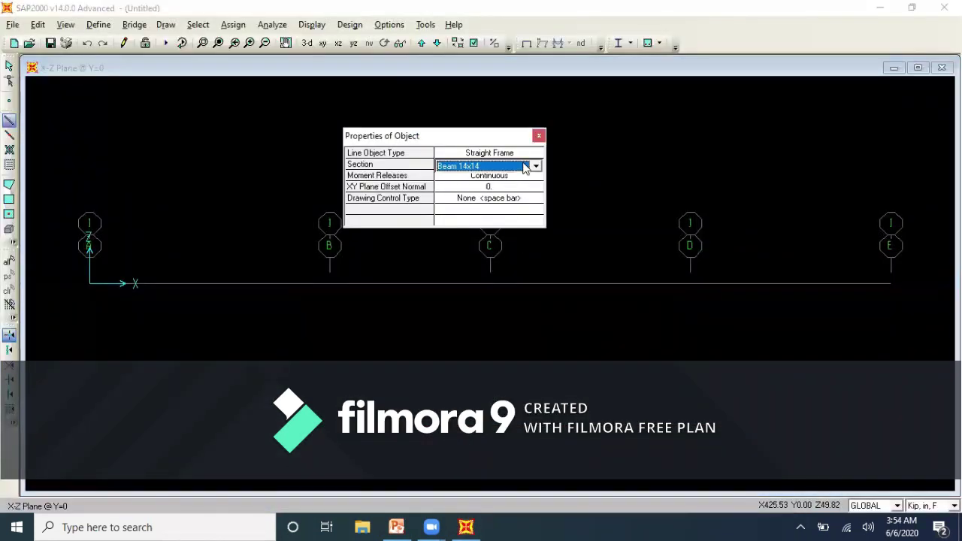
click(536, 167)
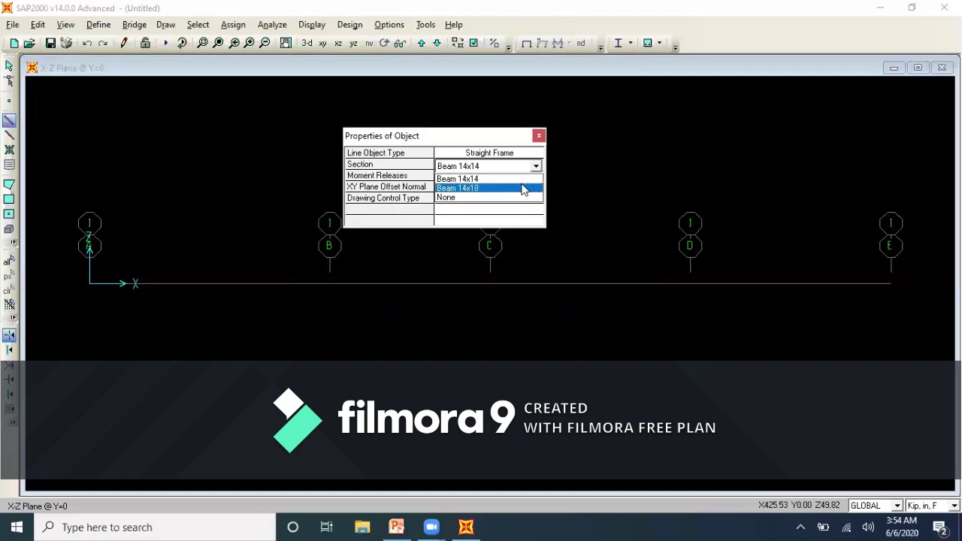
click(524, 190)
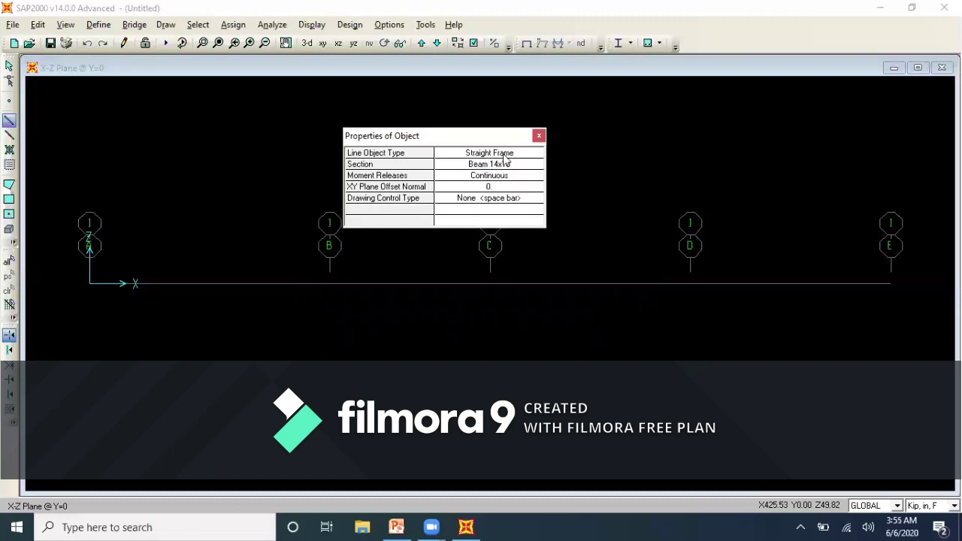
drag(499, 143, 462, 98)
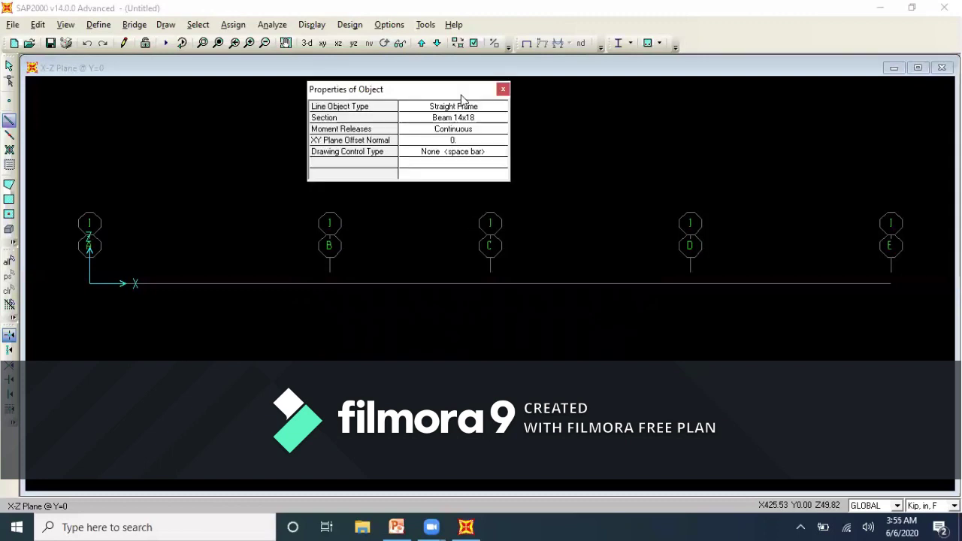
click(88, 285)
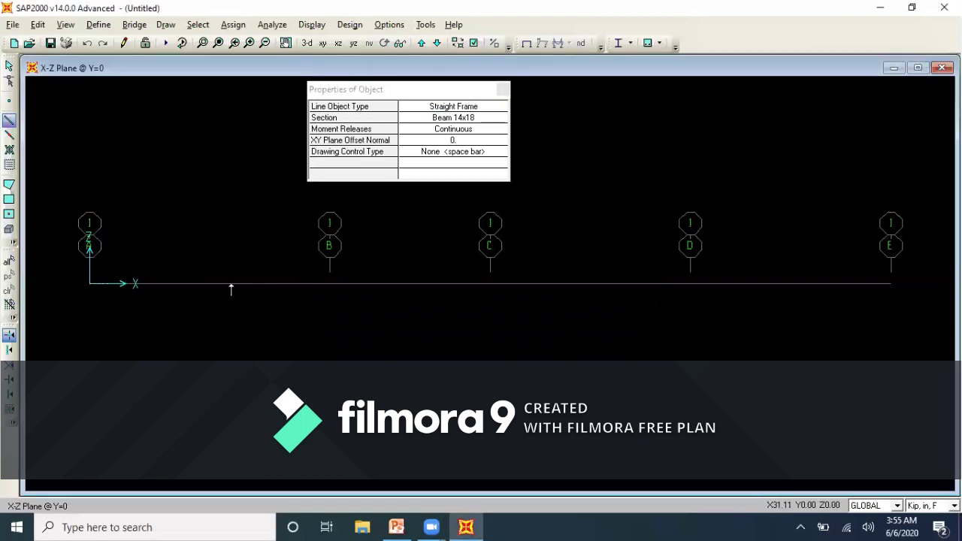
click(329, 284)
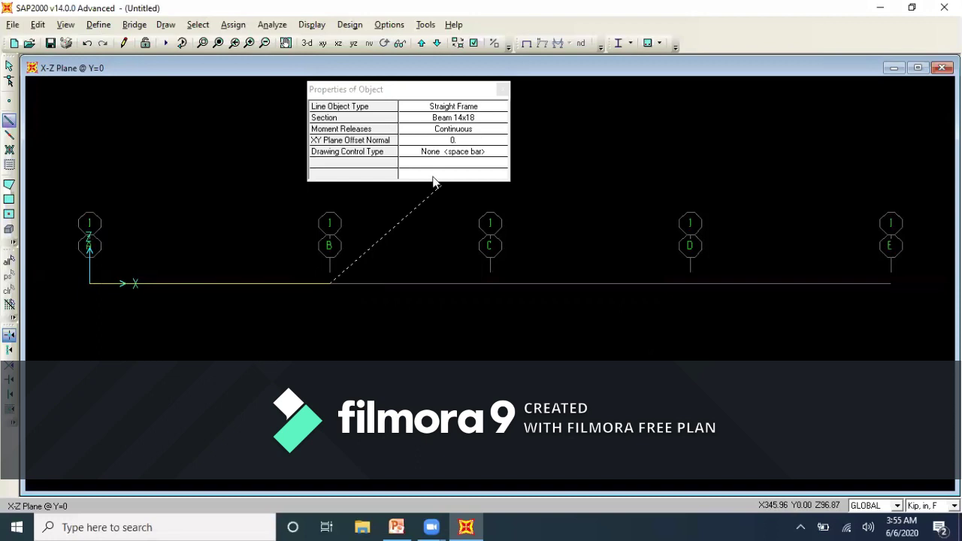
- Draw frame segments with section Beam 14x14 from grid line B through C and D to E
click(476, 121)
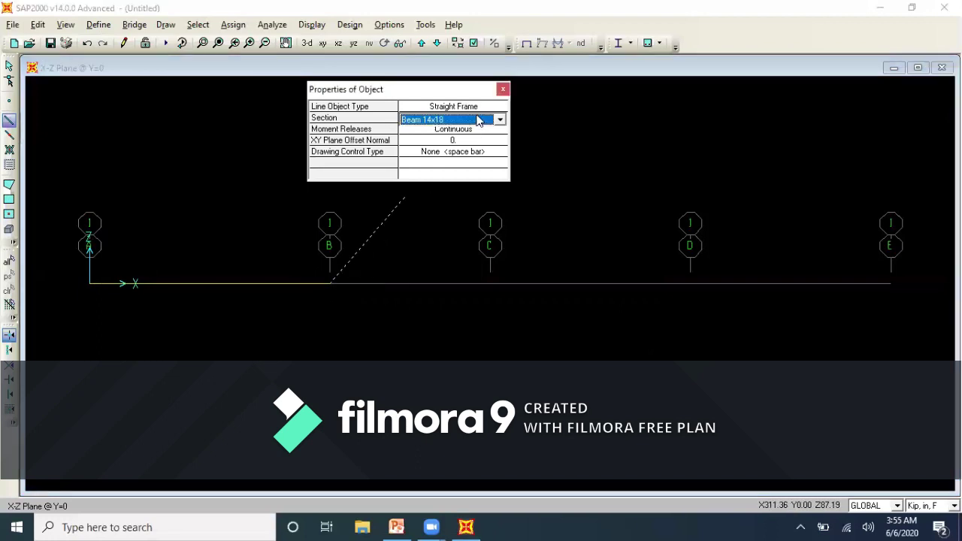
click(500, 120)
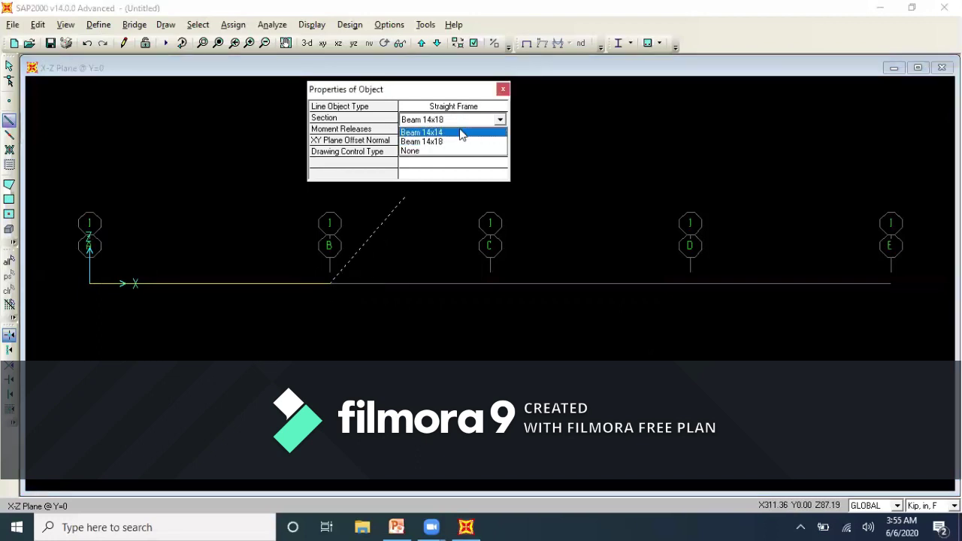
click(461, 133)
click(489, 286)
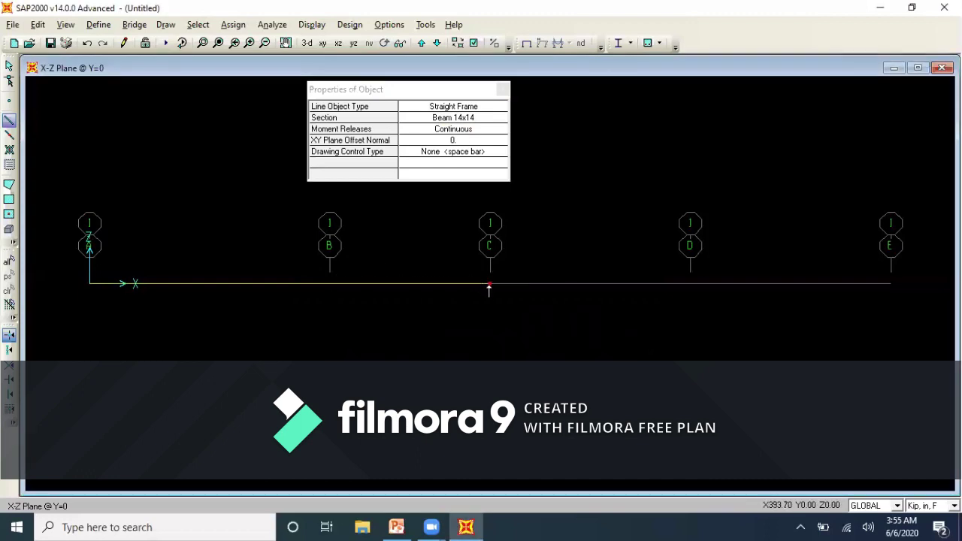
click(687, 284)
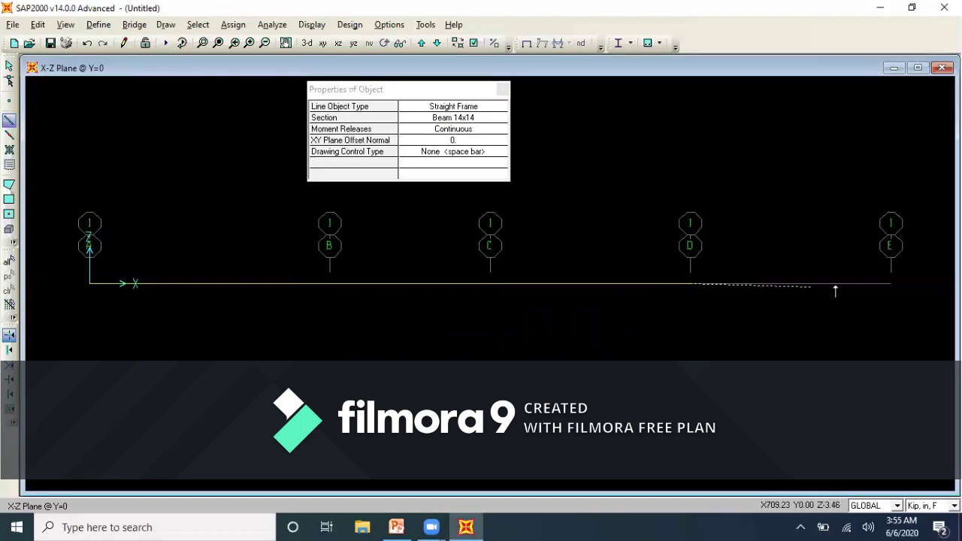
click(886, 284)
key(Escape)
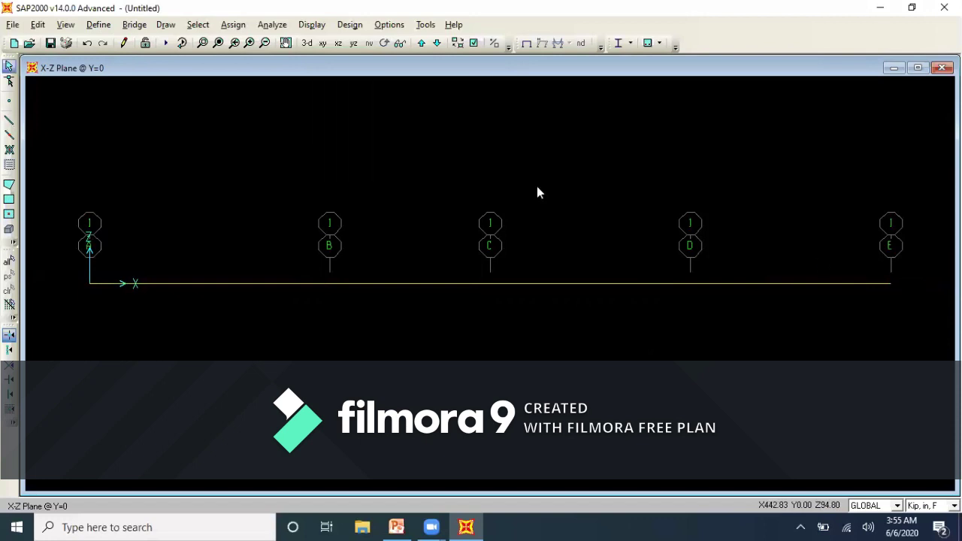
- Inspect the section property assigned to the first and second beam segments
right_click(267, 283)
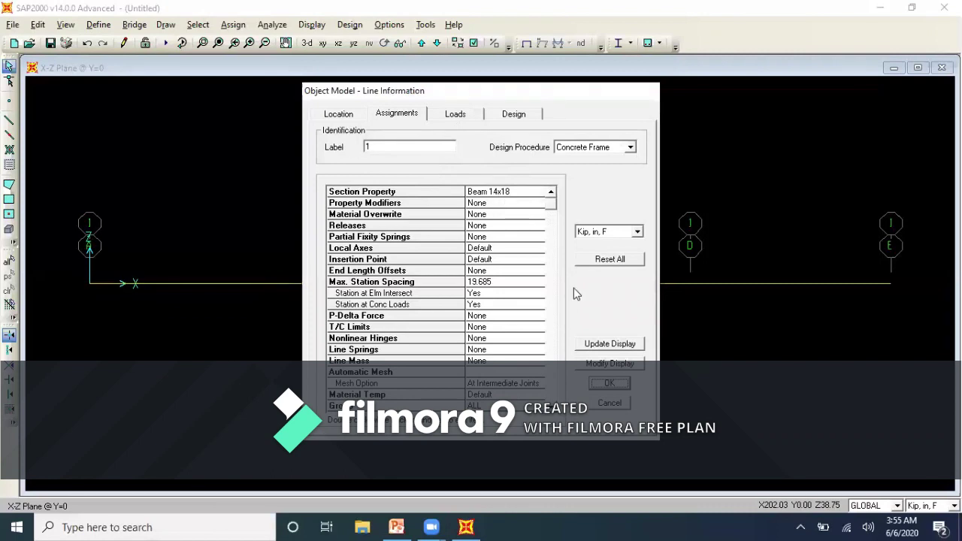
click(608, 383)
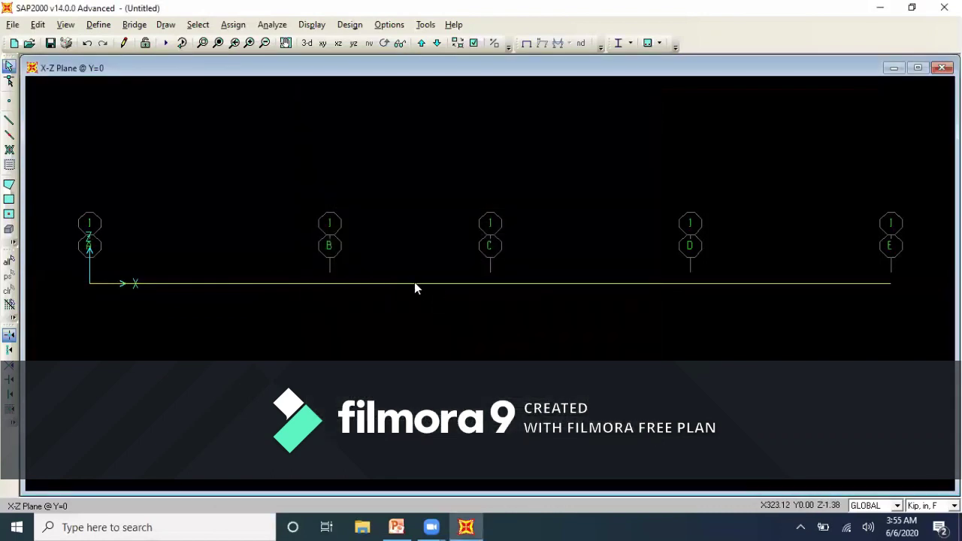
right_click(415, 284)
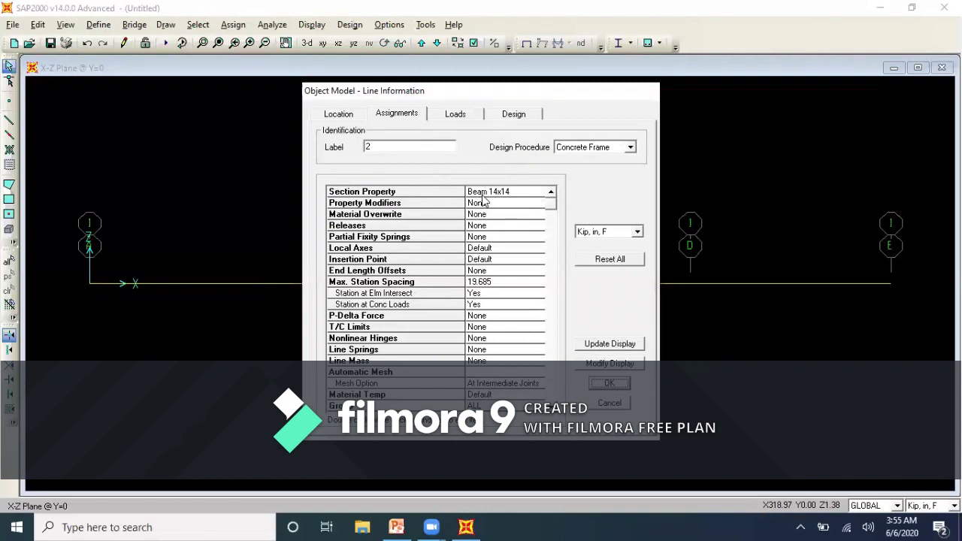
click(610, 404)
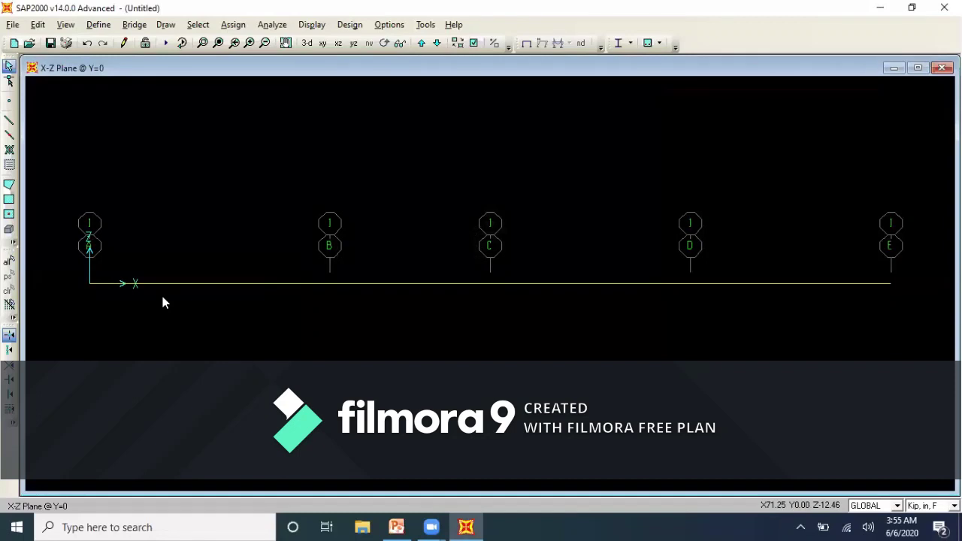
- Assign a fixed restraint, with all translations and rotations locked, to the beam's joint at the origin on grid line A
click(89, 285)
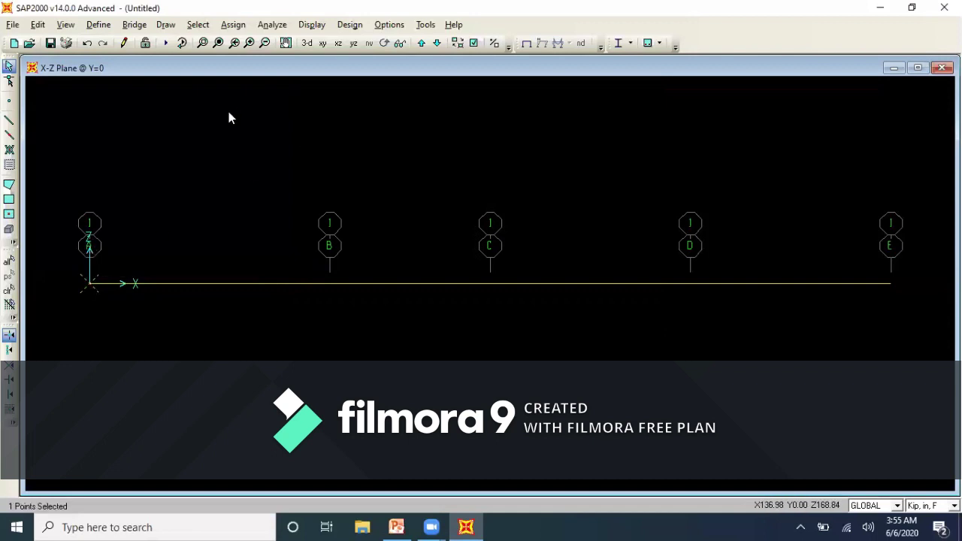
click(275, 27)
mouse_move(233, 25)
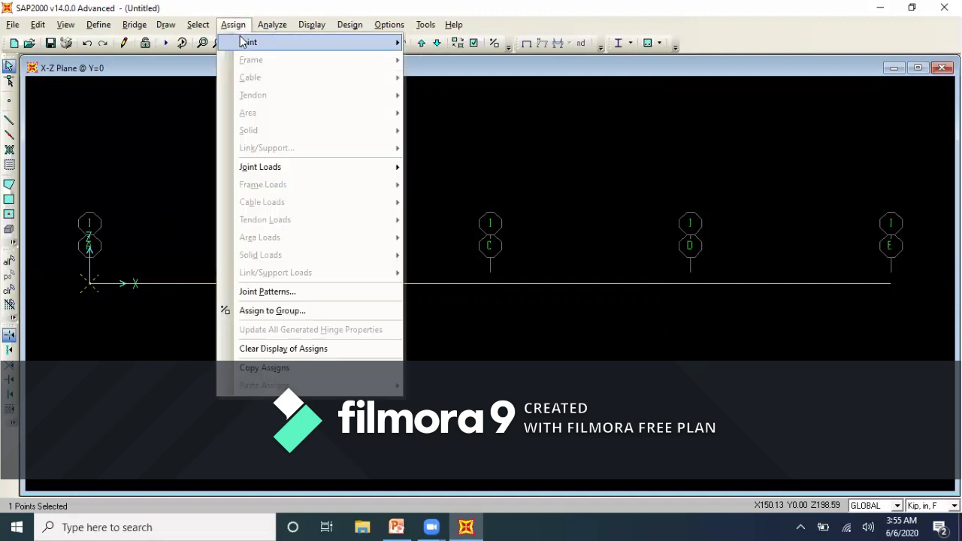
mouse_move(243, 42)
click(438, 44)
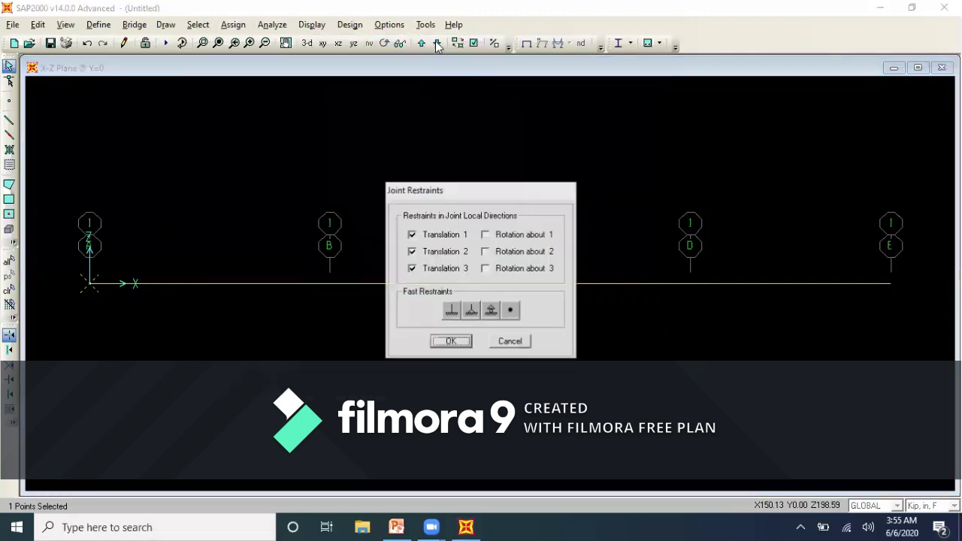
click(451, 310)
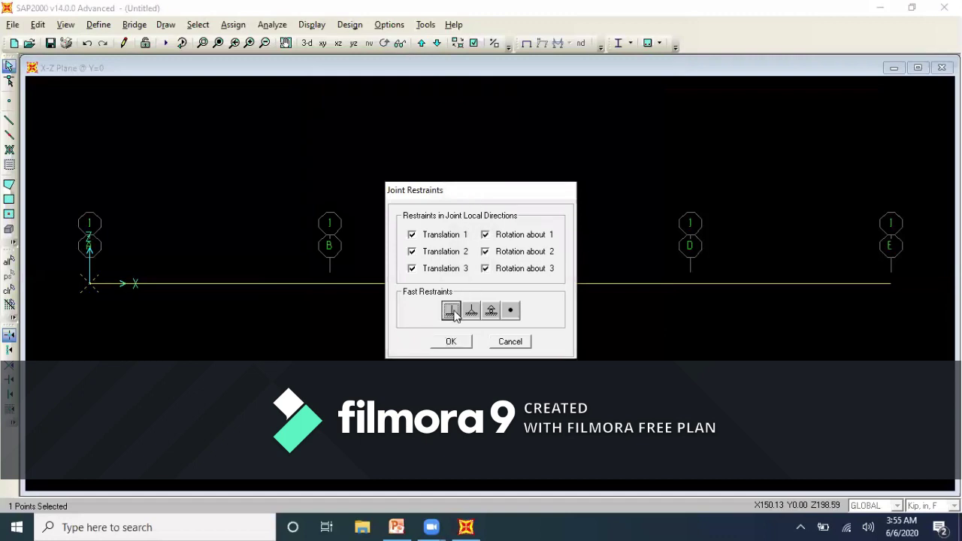
click(452, 342)
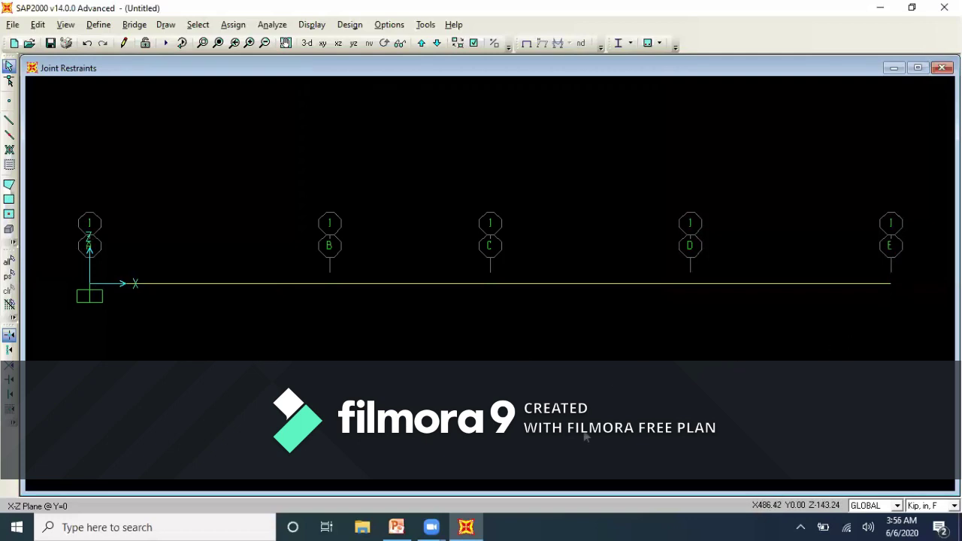
- Check the supports on the Example 3 slide, then assign roller restraints to the joints at grid lines C and E
click(396, 526)
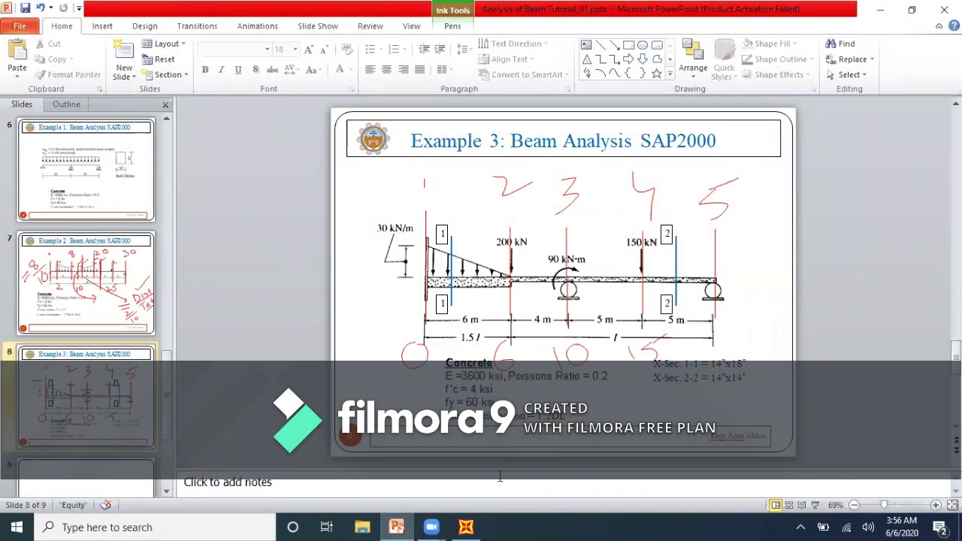
click(466, 526)
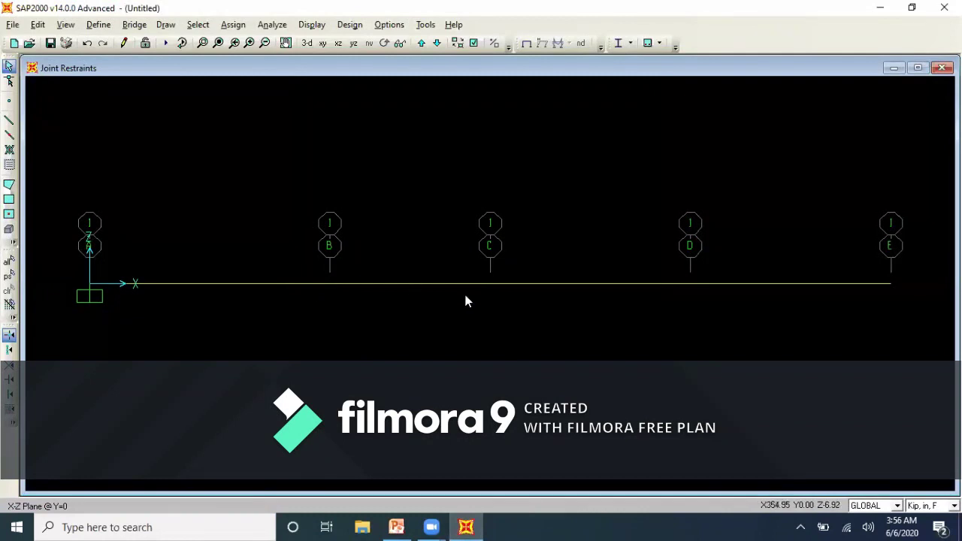
click(489, 284)
click(391, 527)
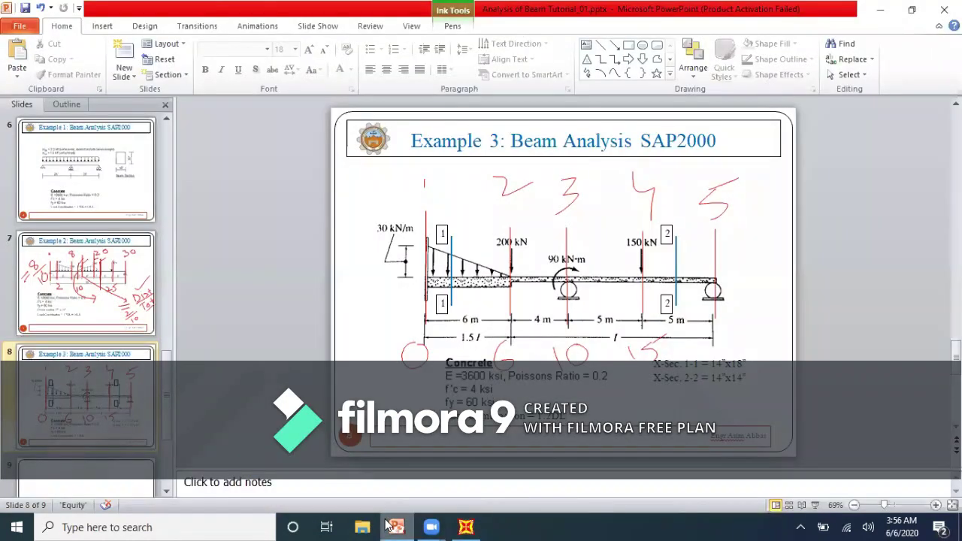
click(390, 525)
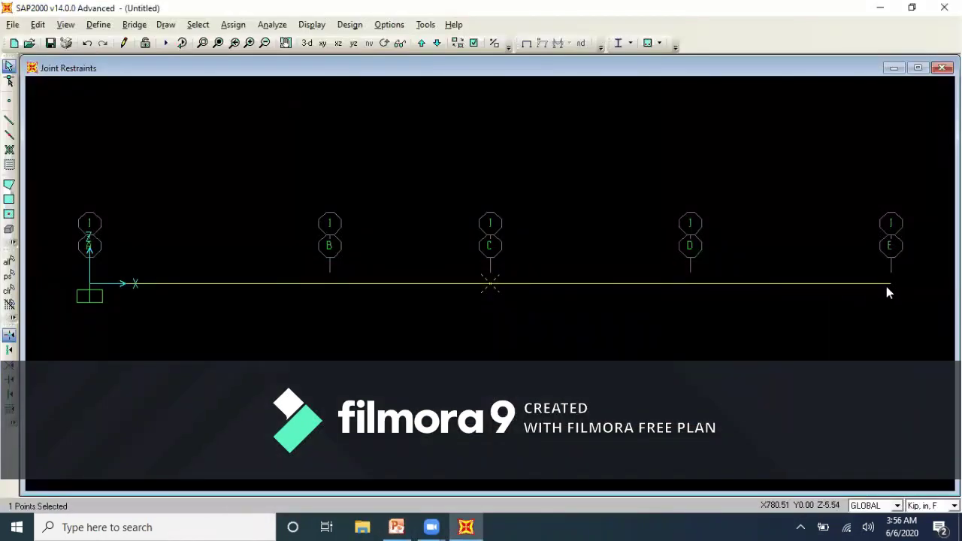
click(888, 284)
click(242, 28)
mouse_move(273, 41)
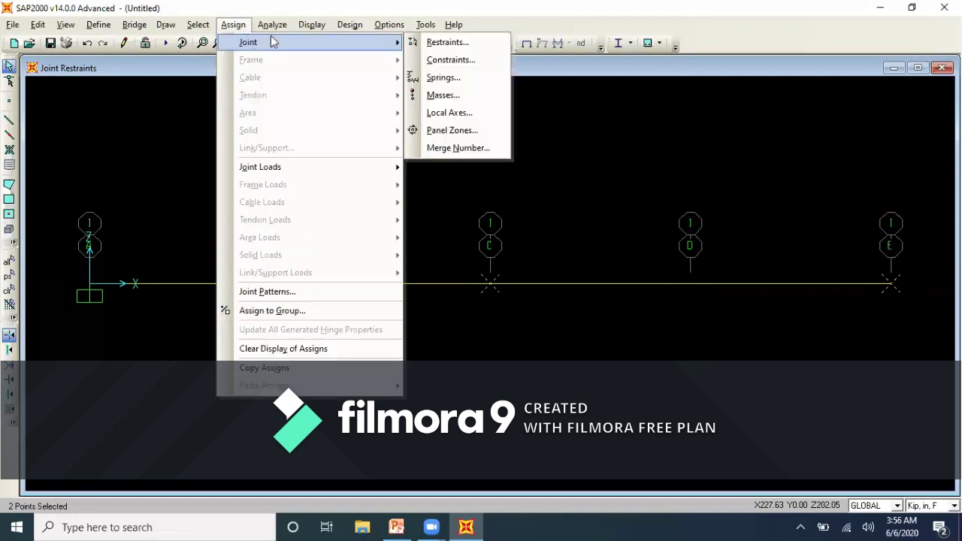
click(423, 42)
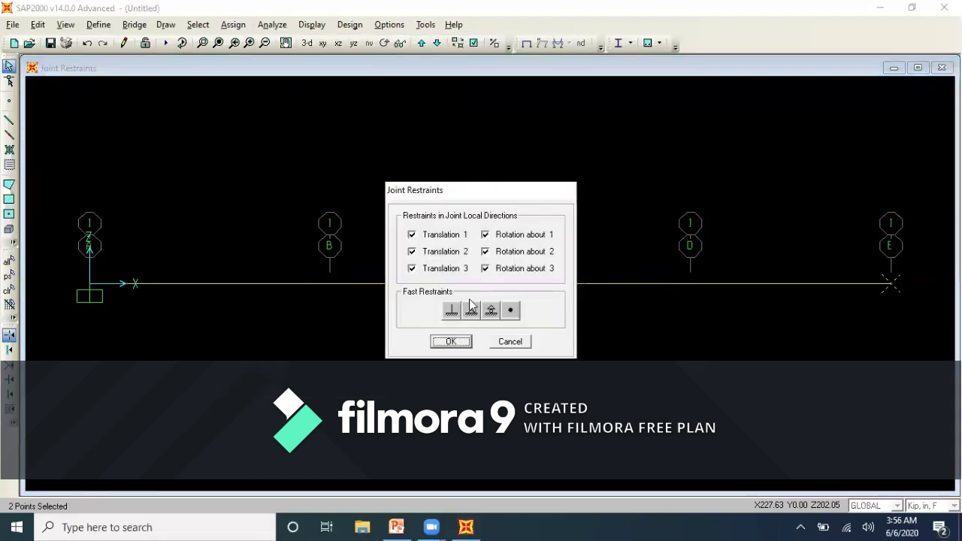
click(490, 311)
click(453, 340)
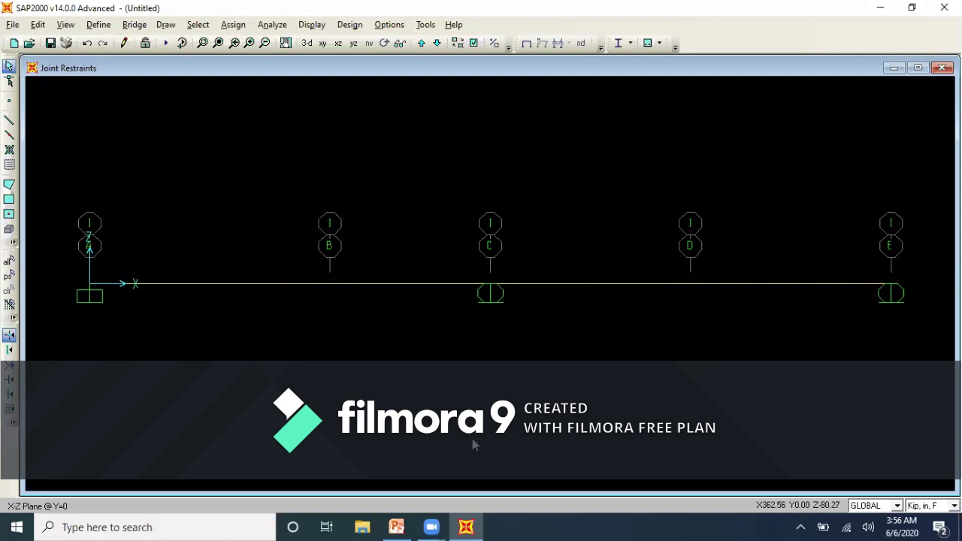
- Check the Example 3 slide, then begin a DEAD gravity distributed load on the frame from A to B in KN, m, C units
click(396, 527)
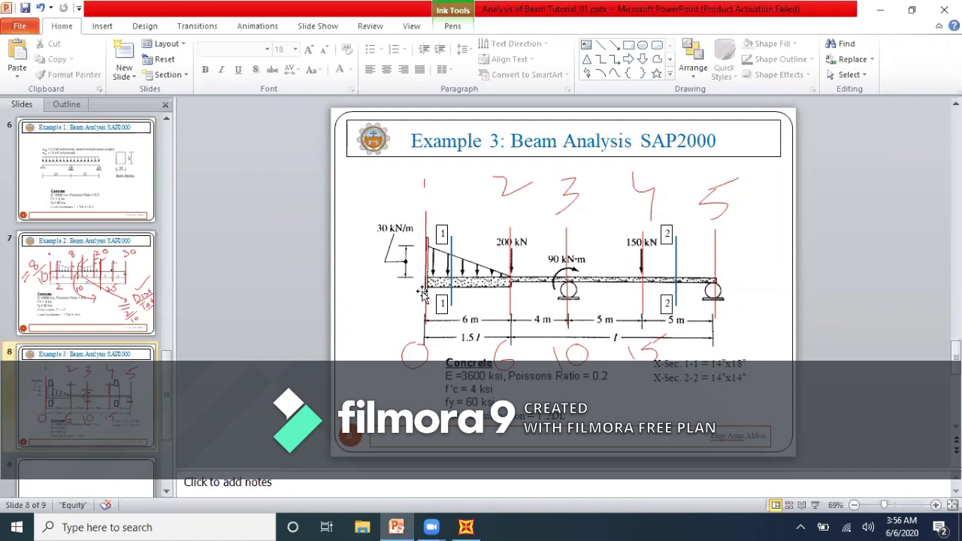
click(466, 527)
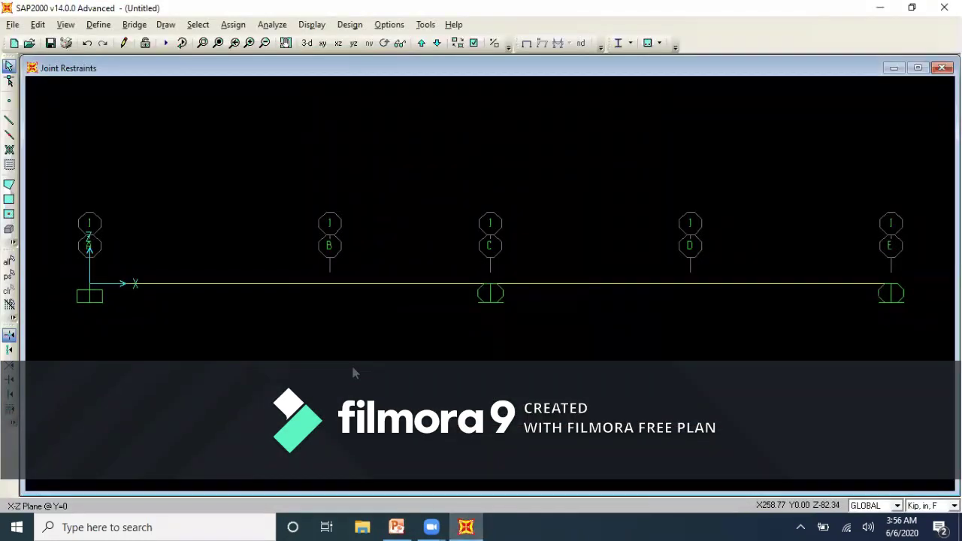
click(211, 284)
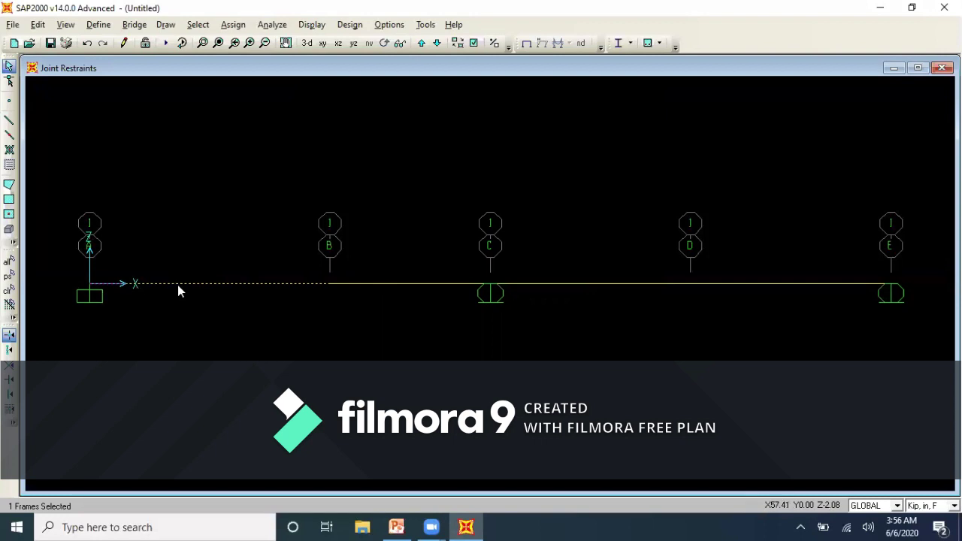
click(233, 24)
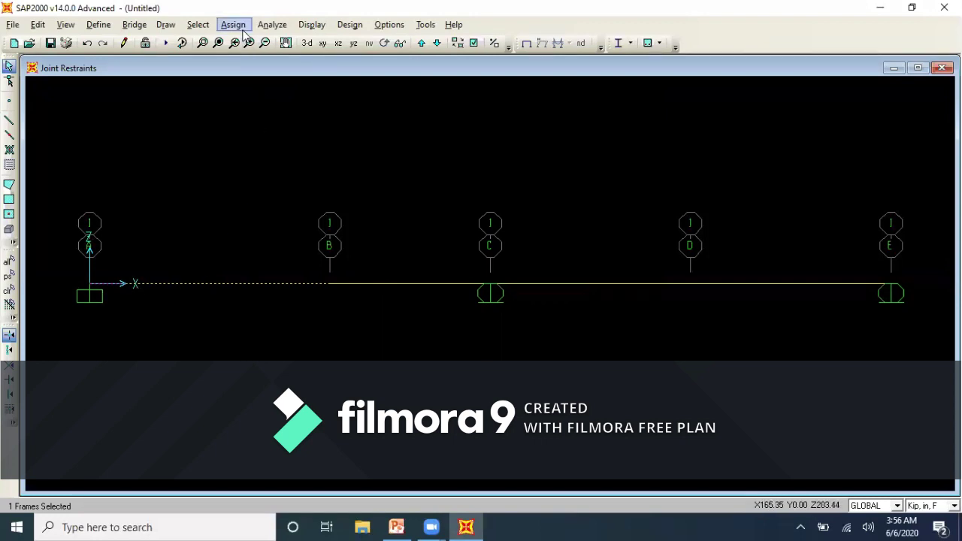
mouse_move(333, 184)
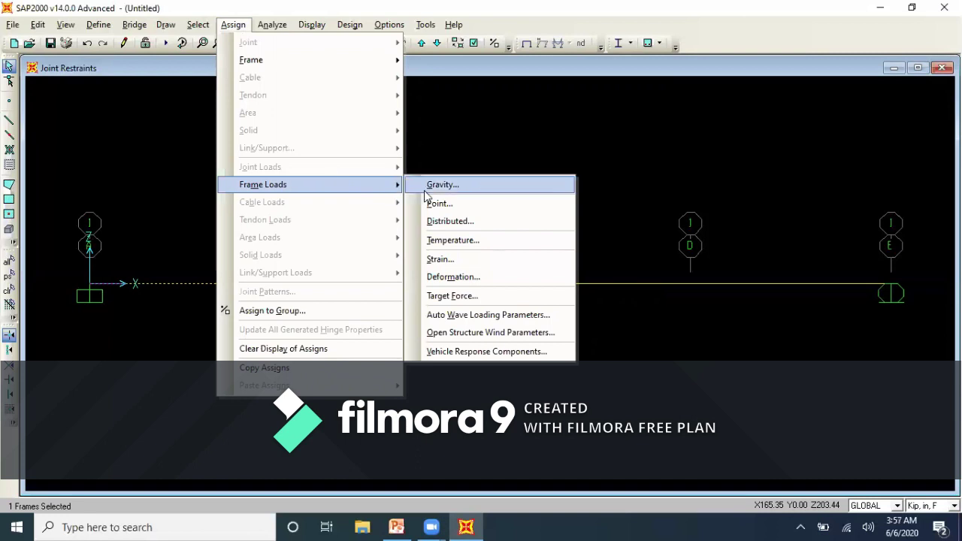
click(445, 221)
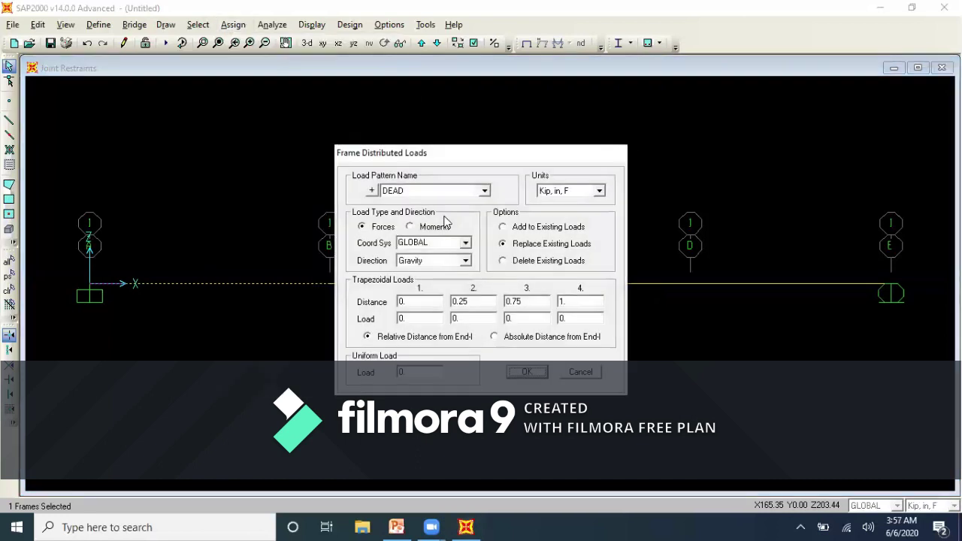
drag(459, 160, 458, 99)
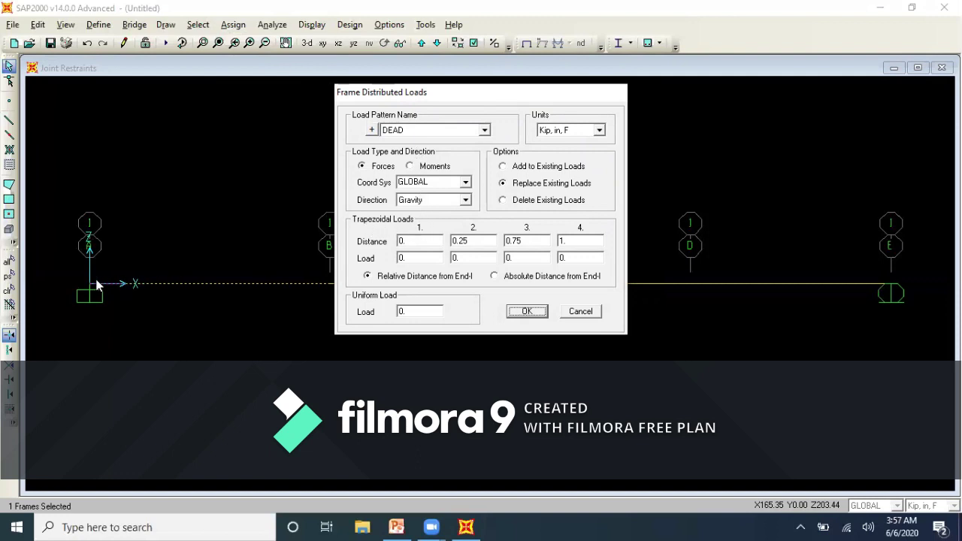
double_click(411, 241)
double_click(411, 259)
click(600, 131)
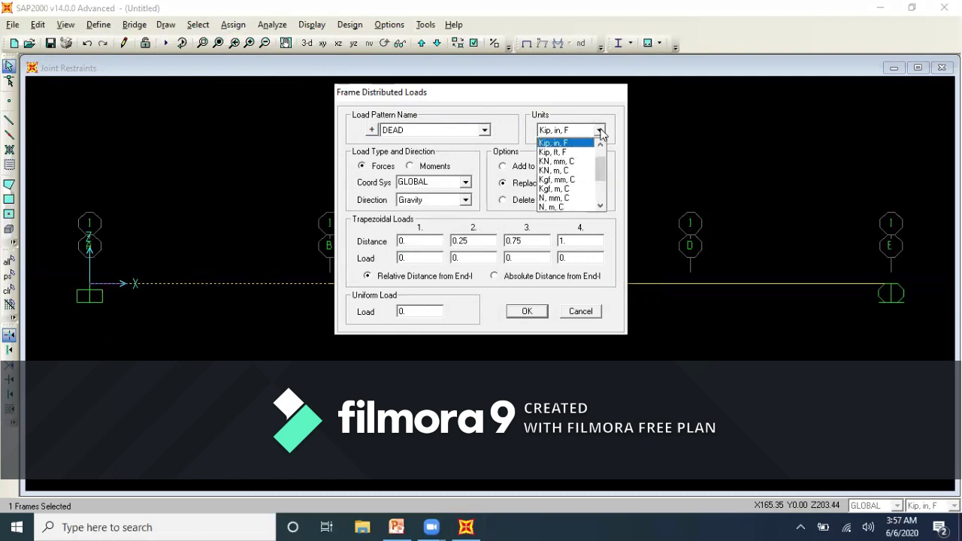
click(575, 171)
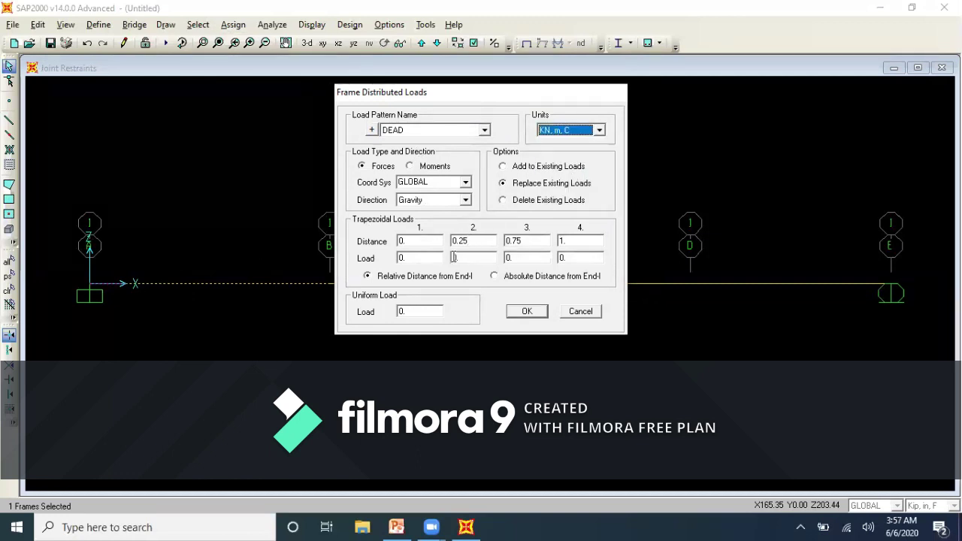
- Apply a triangular load falling from 30 at relative distance 0 to 0 at relative distance 1, and switch the model units to KN, m, C
double_click(415, 260)
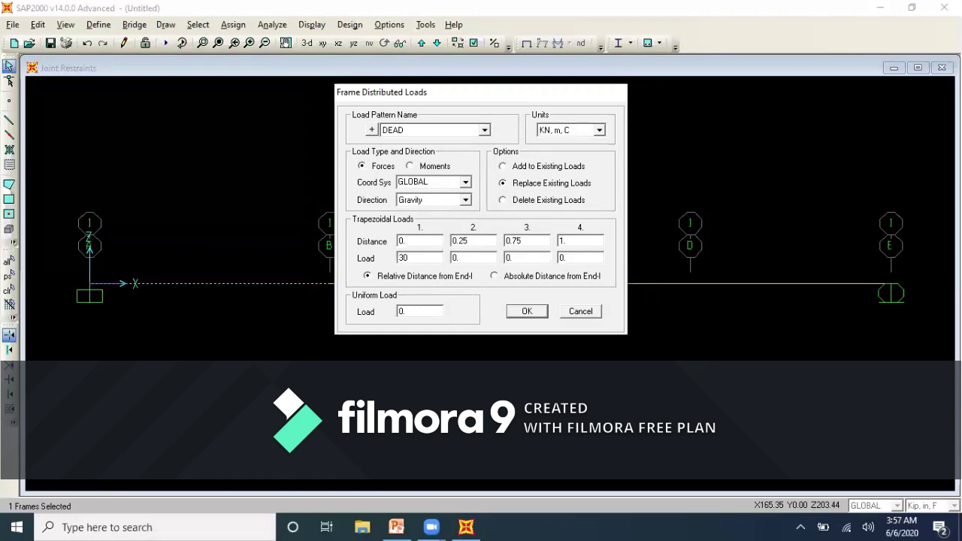
double_click(471, 243)
text(1)
double_click(471, 260)
click(518, 310)
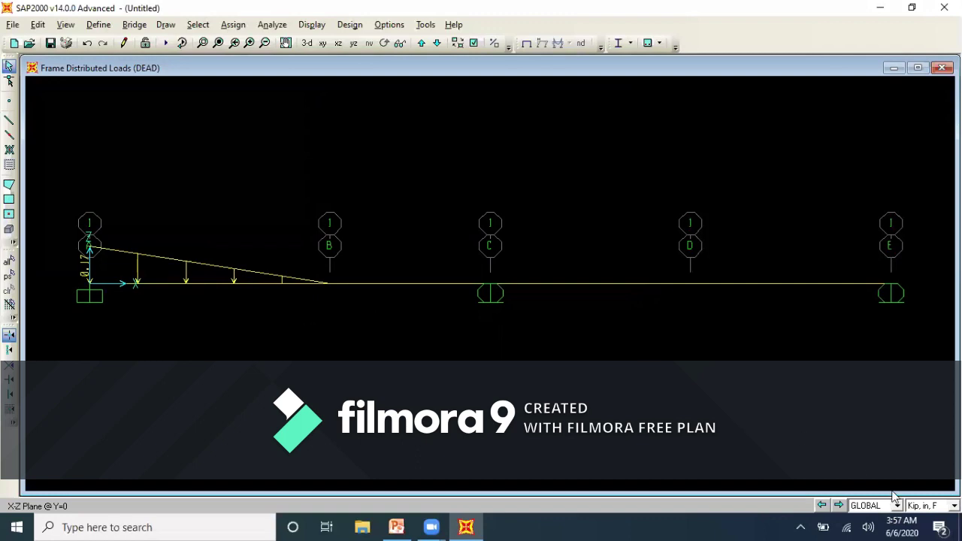
click(954, 506)
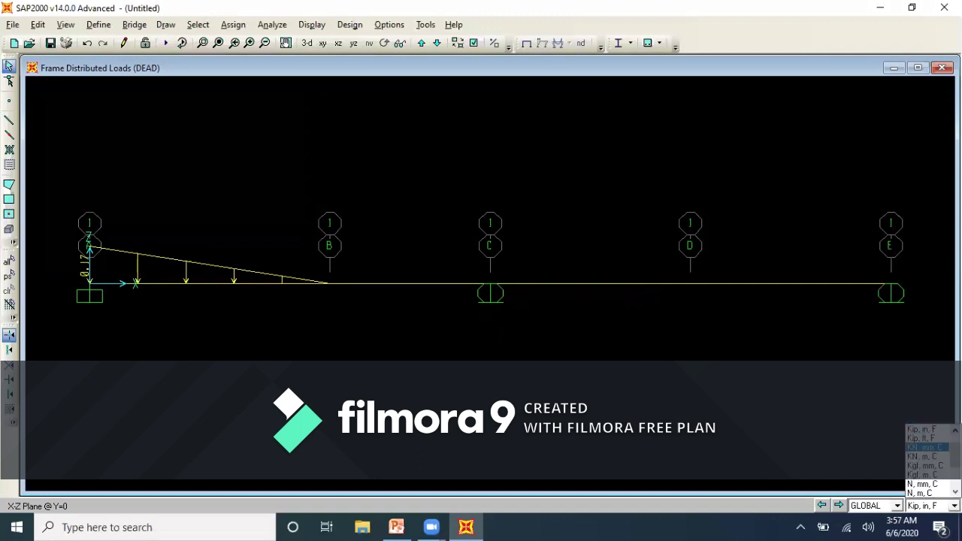
click(925, 457)
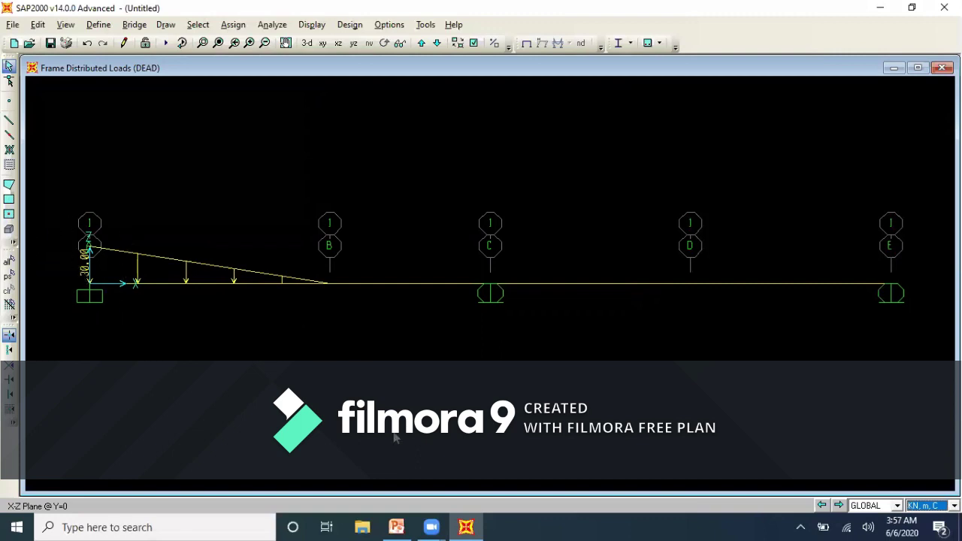
- Check the point load on the slide, then assign a DEAD joint force of -200 kN in global Z at grid line B
click(396, 526)
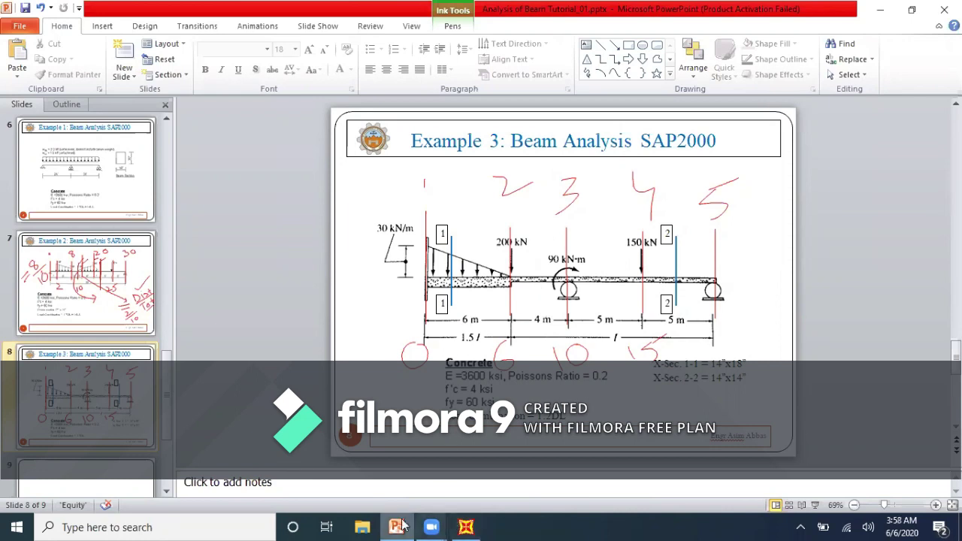
mouse_move(421, 524)
click(466, 527)
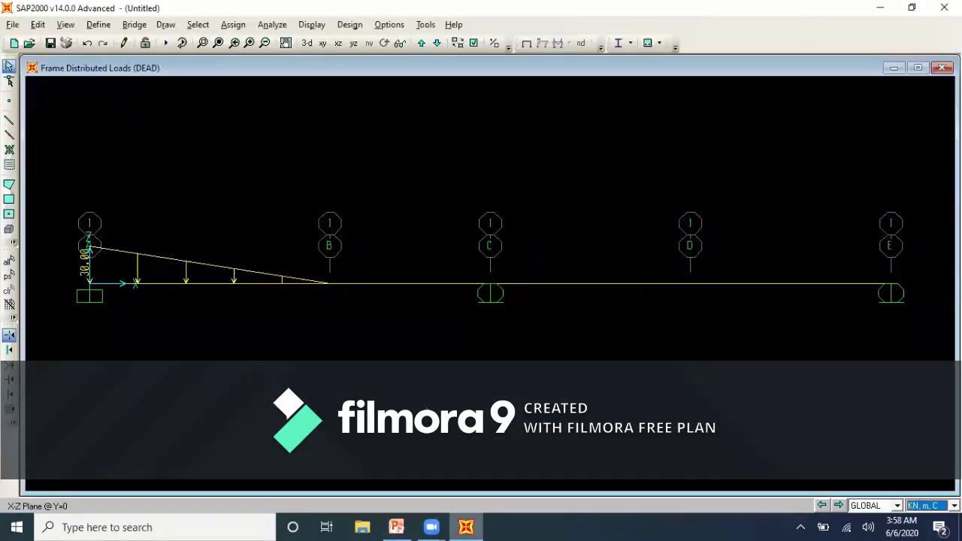
click(329, 285)
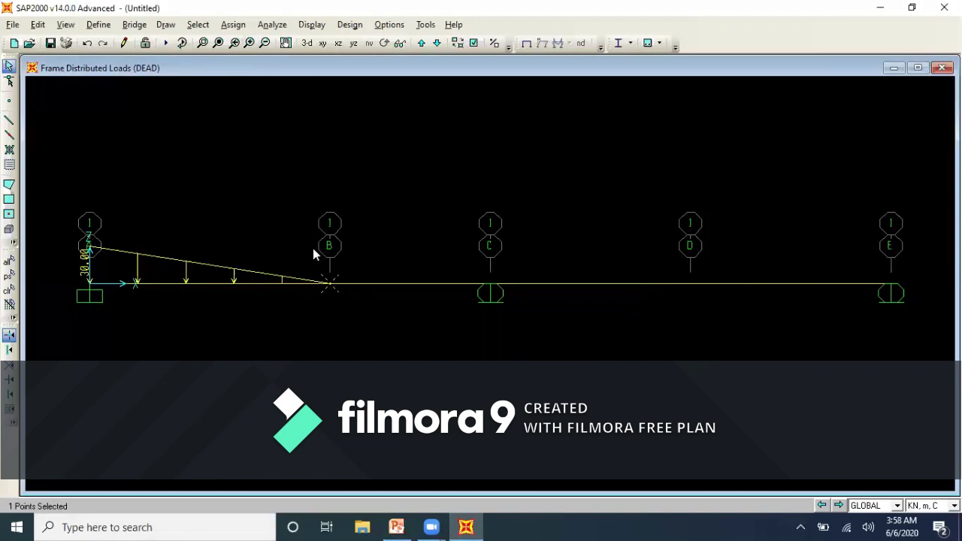
click(233, 25)
mouse_move(314, 168)
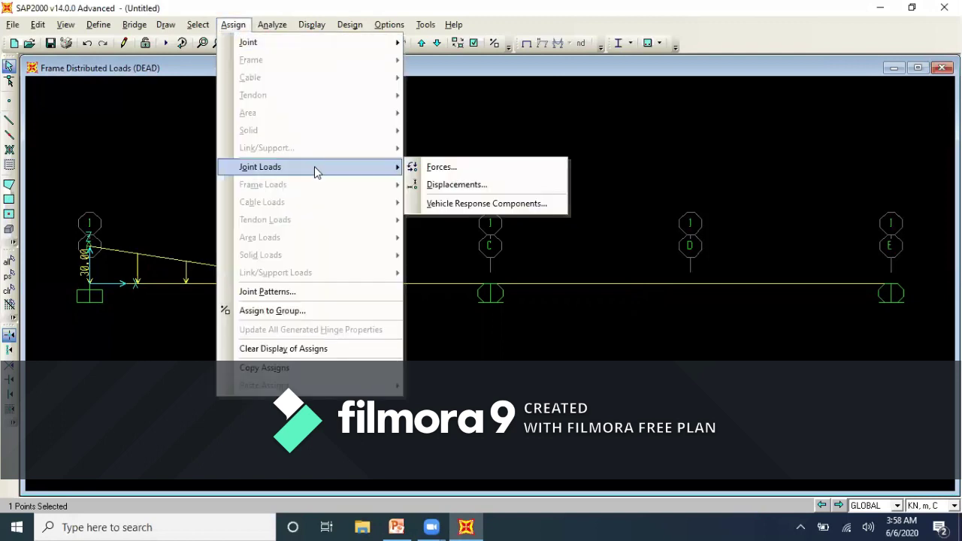
click(419, 168)
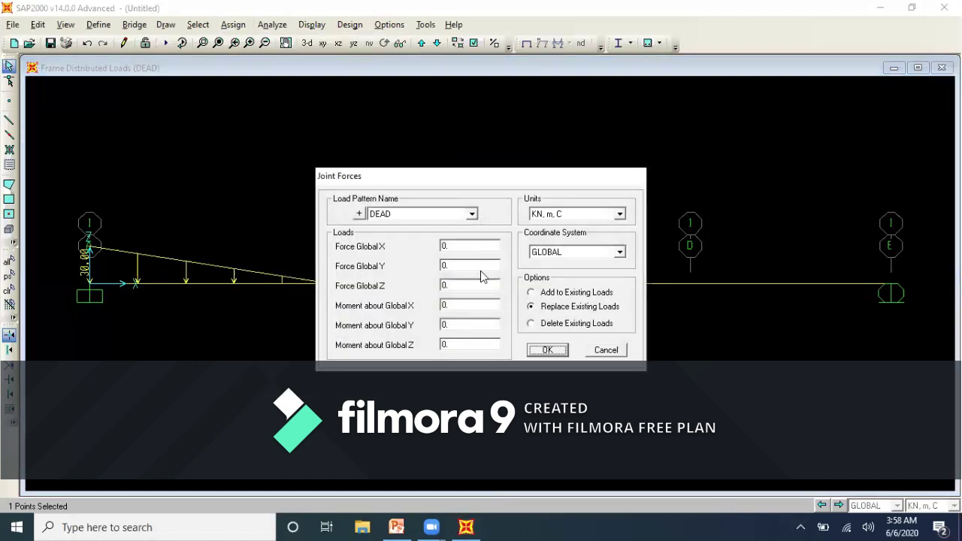
double_click(463, 286)
drag(459, 183, 451, 99)
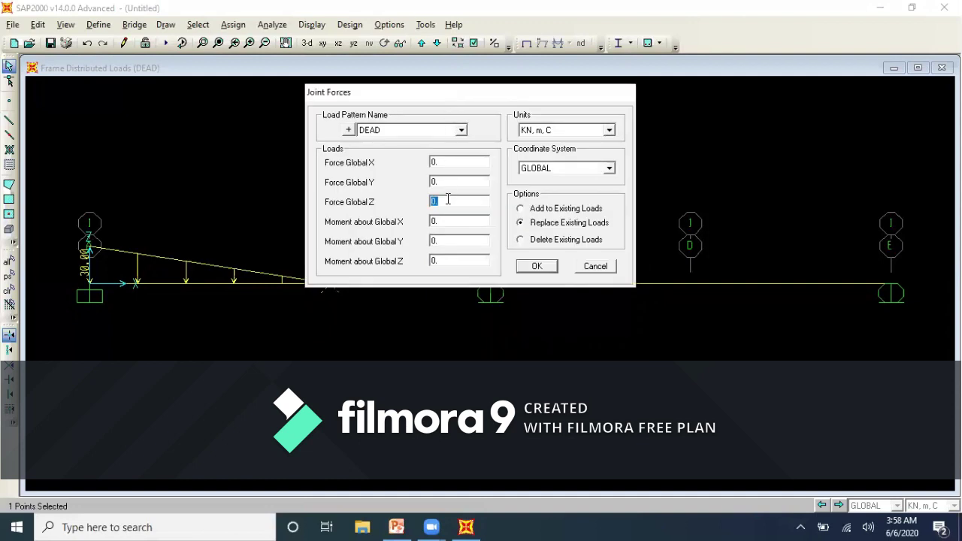
text(-200)
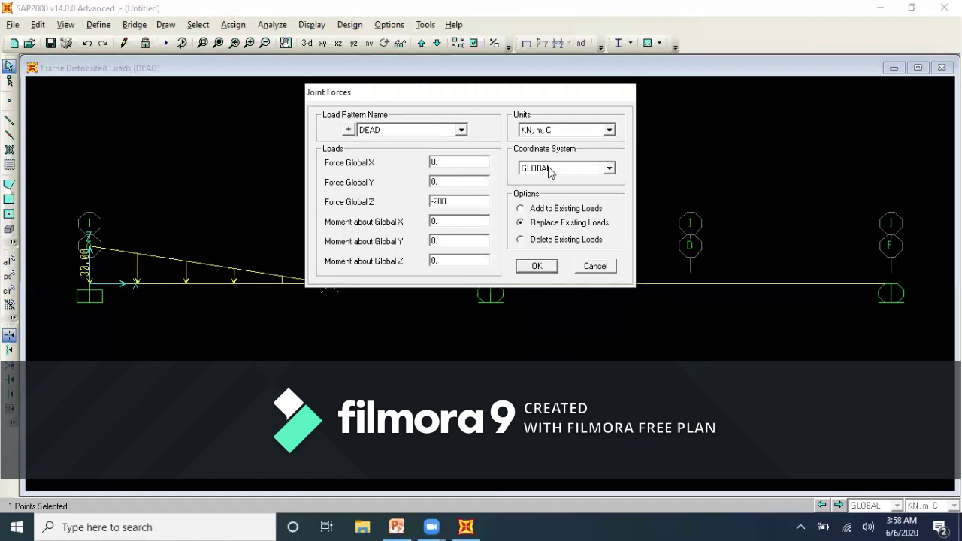
click(543, 266)
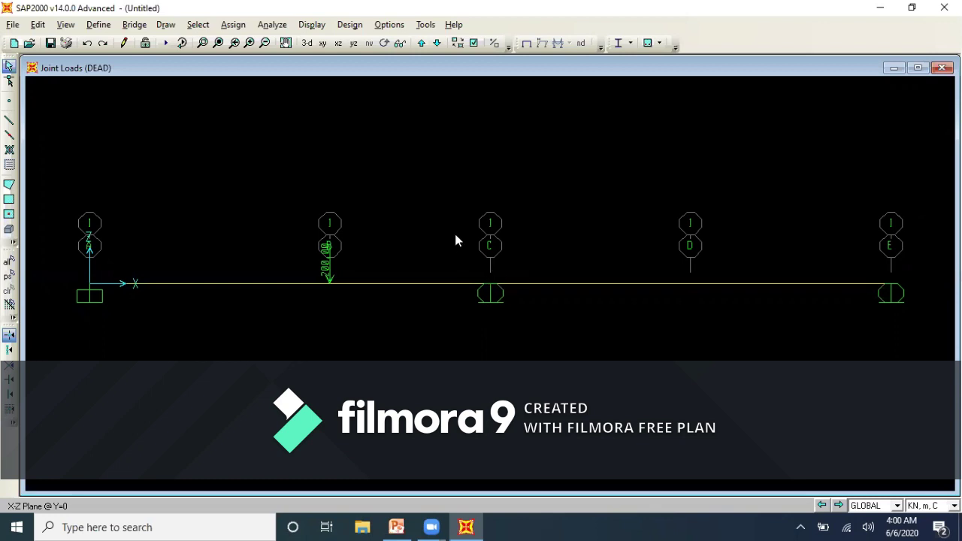
- Assign a DEAD joint moment of 90 kN·m about global Y at grid line C, with force global Z set to 0
click(490, 284)
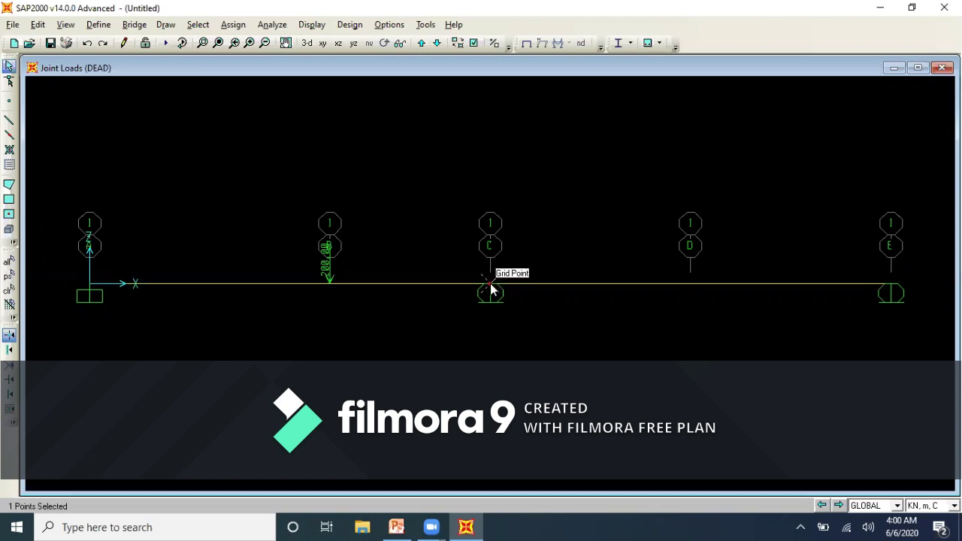
click(232, 24)
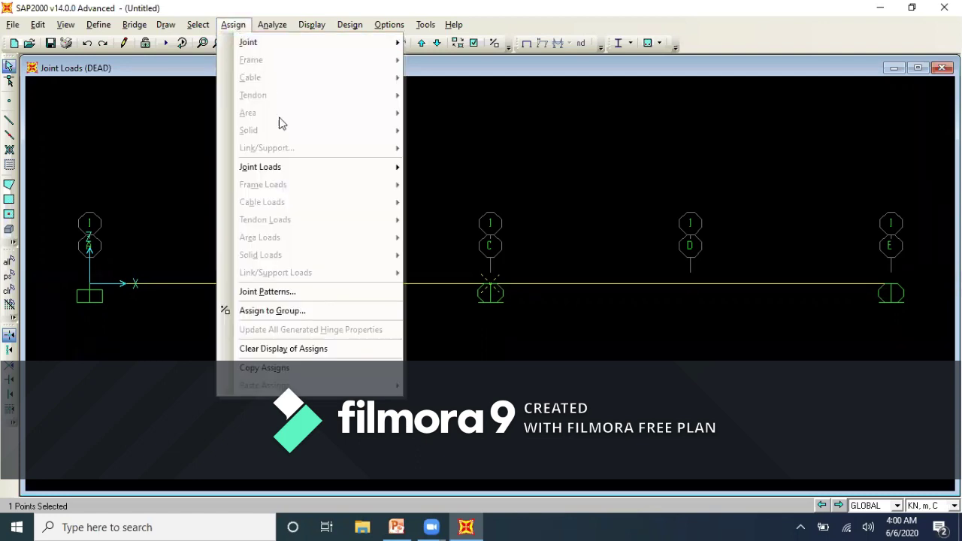
mouse_move(306, 162)
click(422, 165)
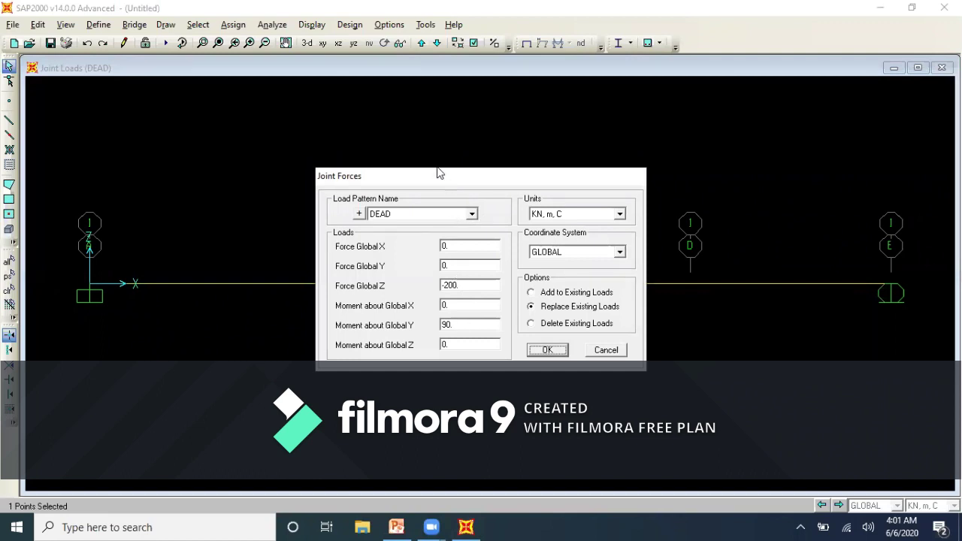
drag(423, 178, 374, 101)
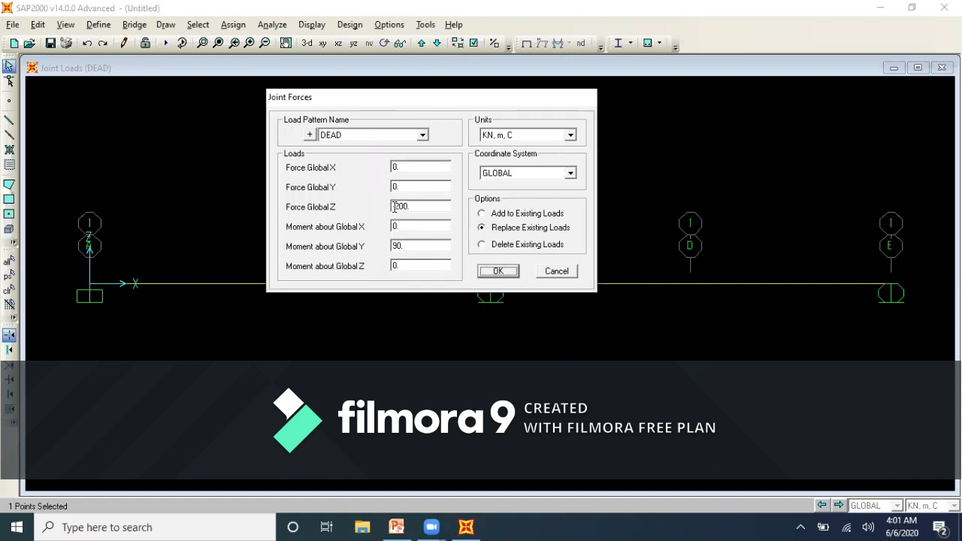
double_click(407, 207)
text(0)
click(395, 248)
text(9)
click(495, 269)
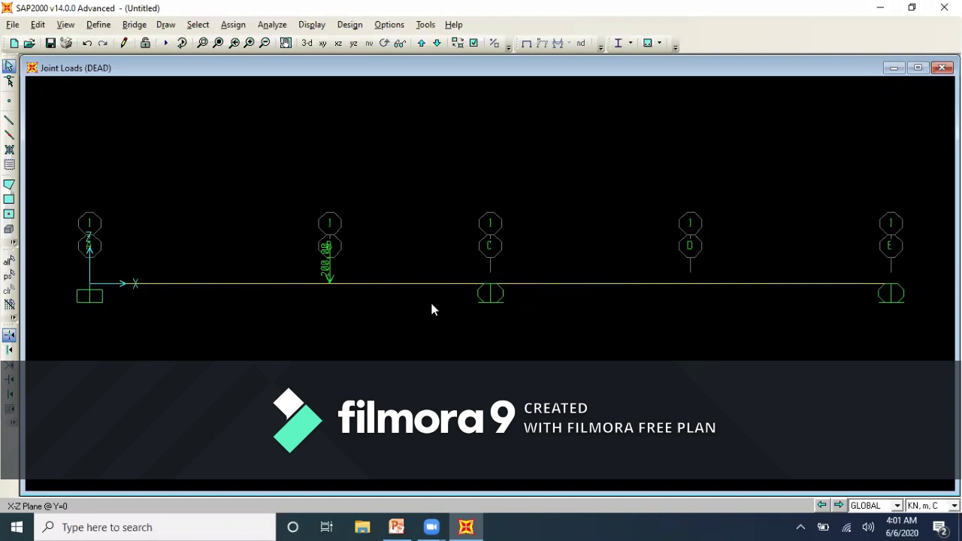
- Check the joint moment at grid line C in the X-Y and 3-D views, then return to the X-Z view
click(323, 44)
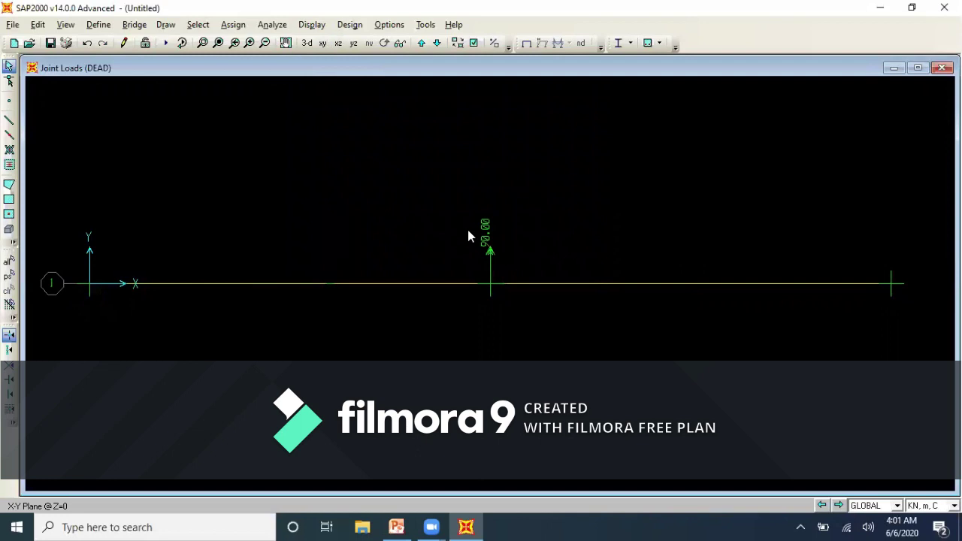
click(307, 44)
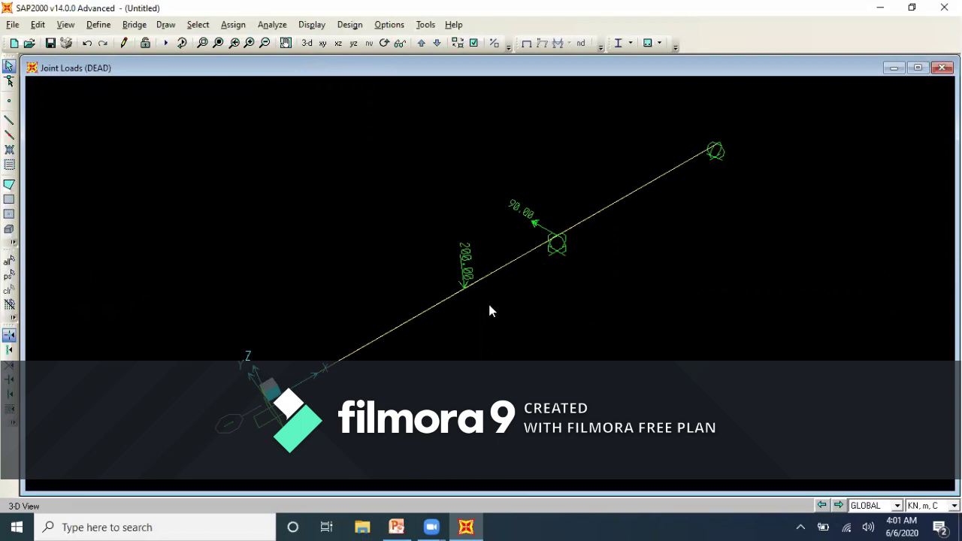
click(338, 43)
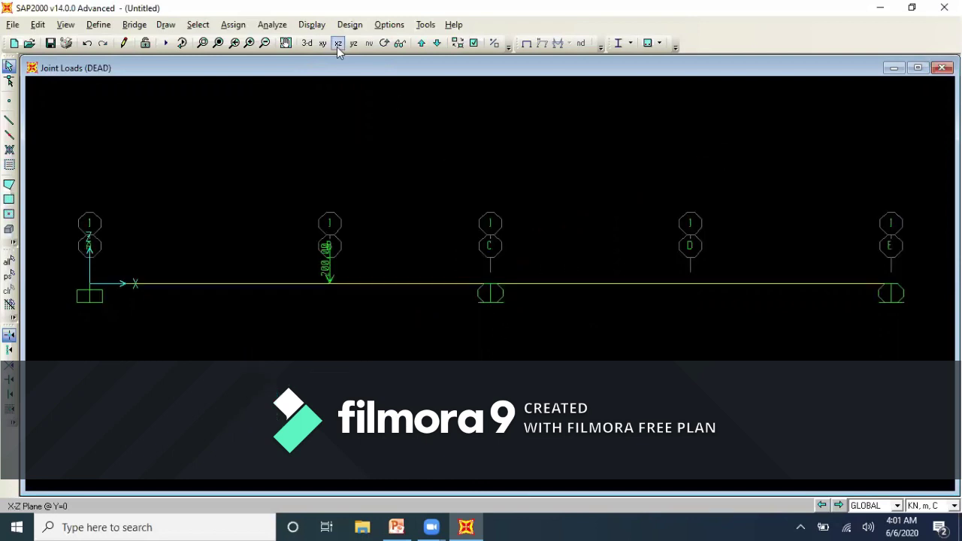
- Check the point load on the slide, then assign a DEAD joint force of -150 kN in global Z at grid line D, with zero moment
click(406, 527)
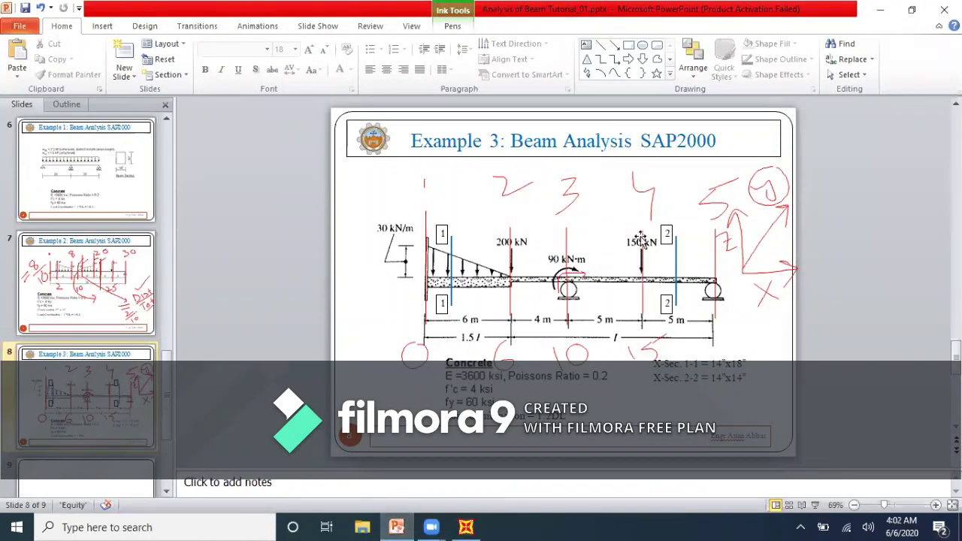
click(466, 527)
click(690, 285)
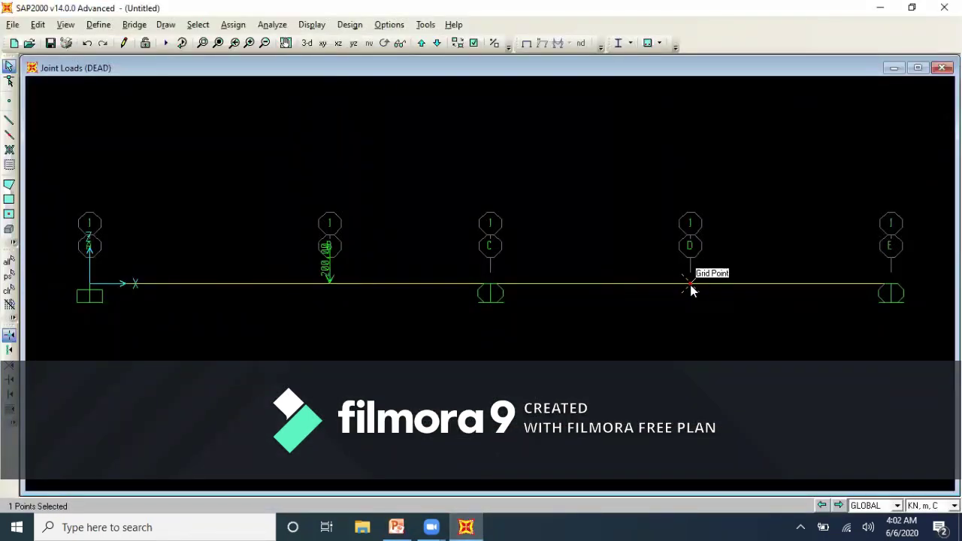
click(233, 26)
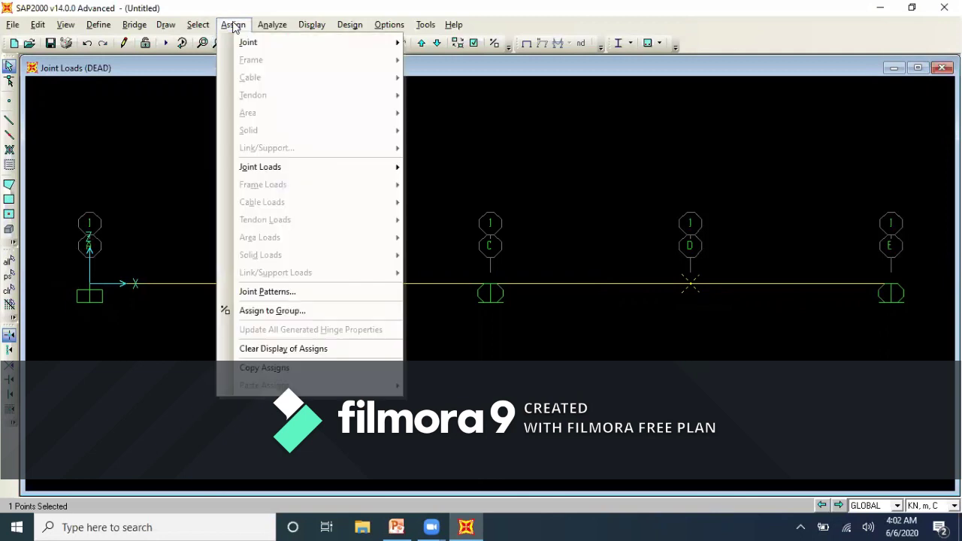
mouse_move(312, 166)
click(427, 168)
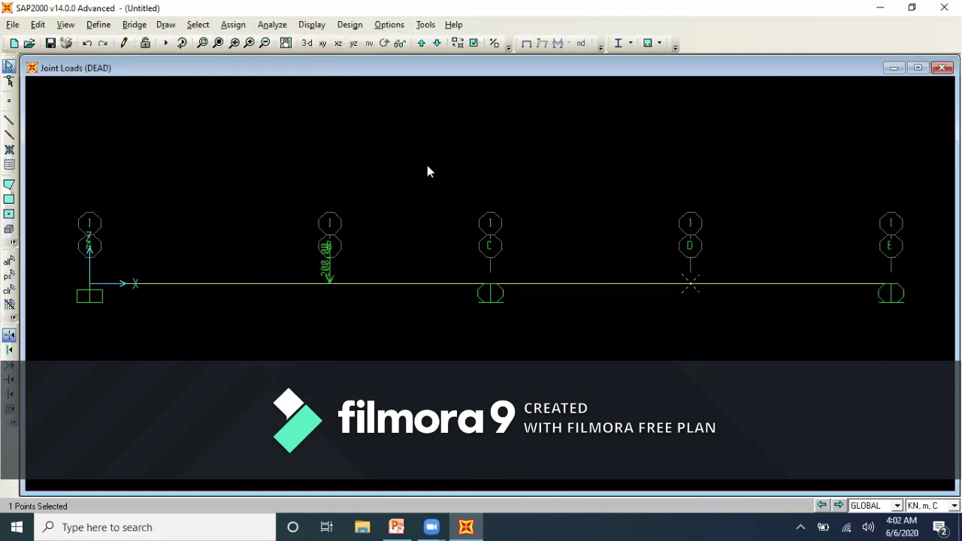
click(465, 326)
text(0)
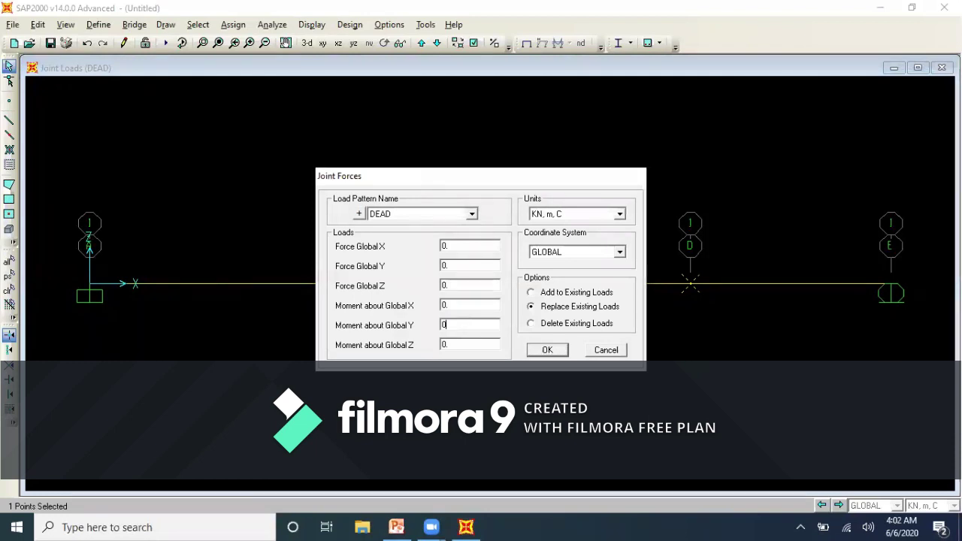
click(464, 286)
text(150)
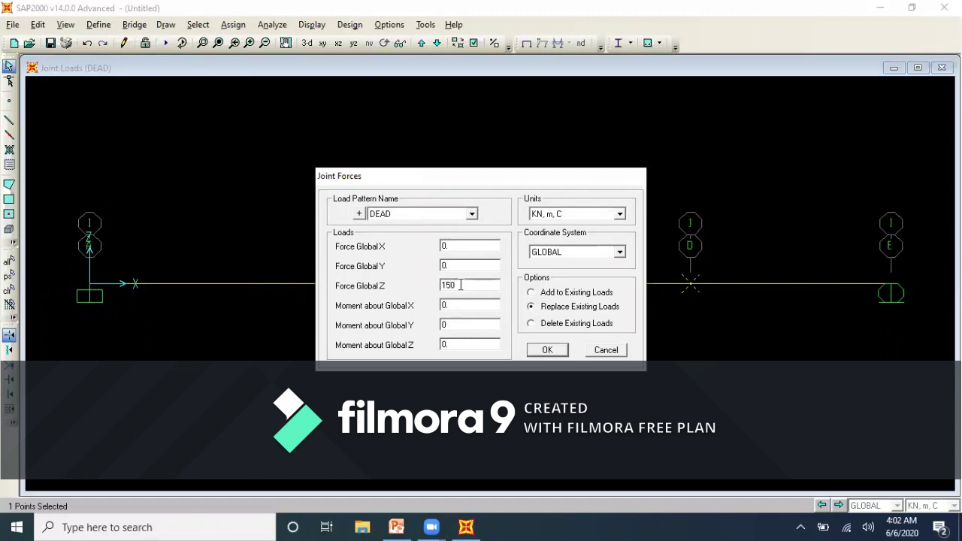
click(442, 287)
text(-)
click(548, 350)
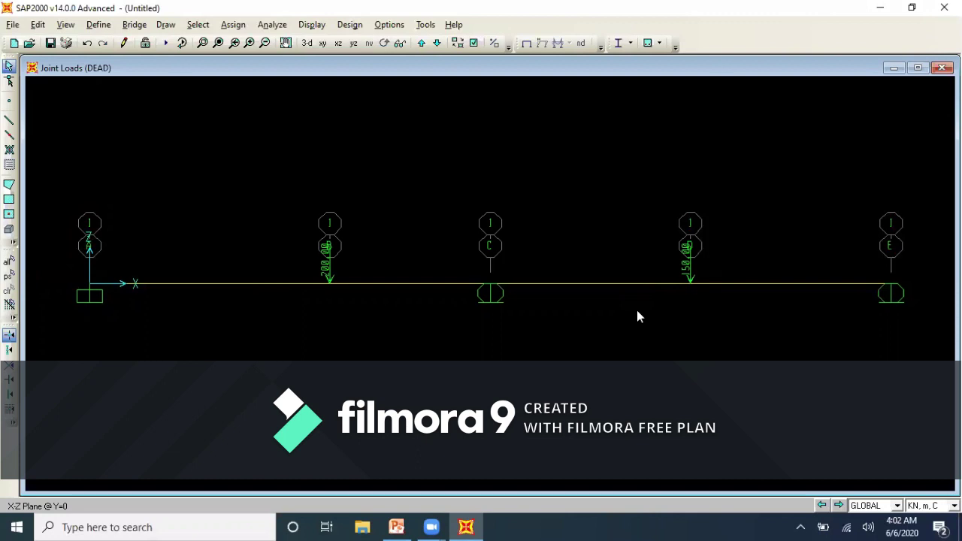
- Display the DEAD frame span loads together with the joint loads and check them in 3-D before returning to the X-Z view
click(319, 26)
mouse_move(350, 60)
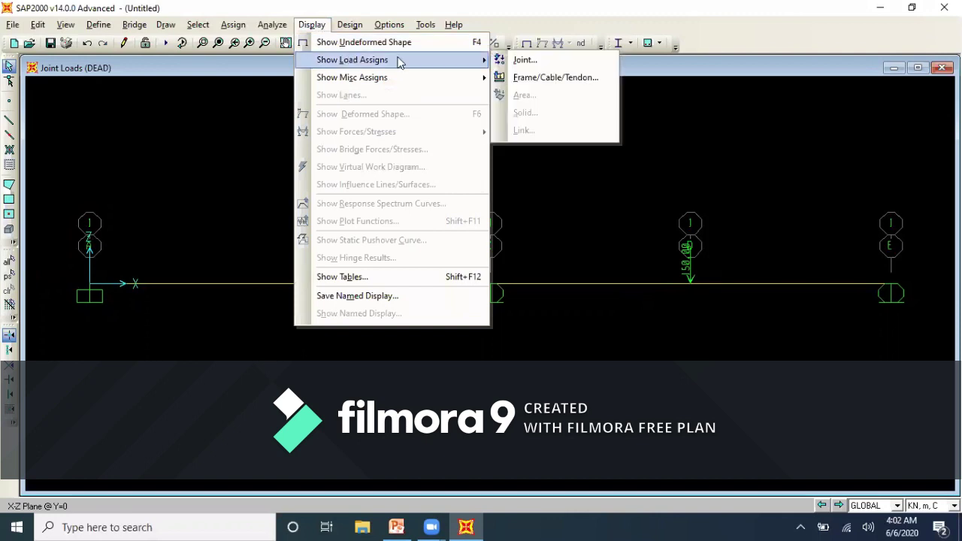
click(517, 78)
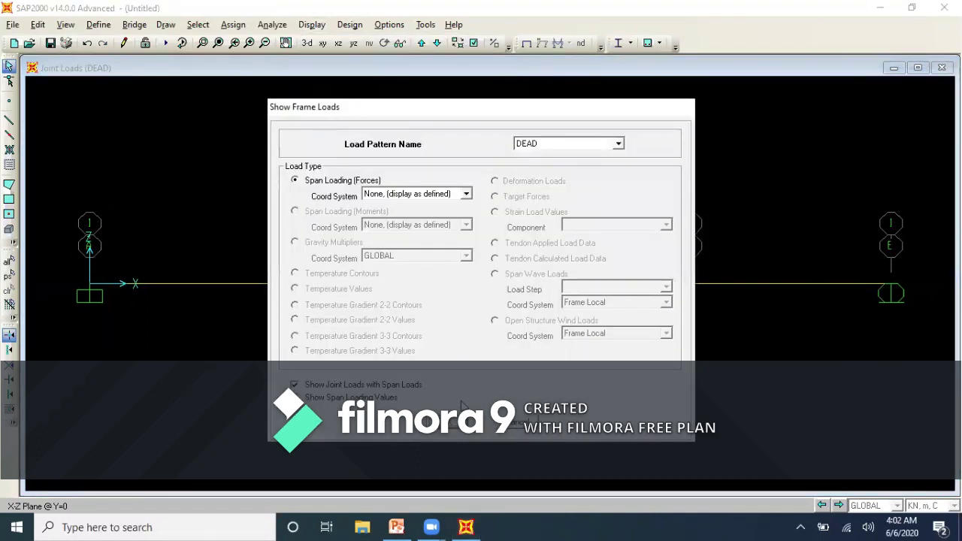
click(447, 422)
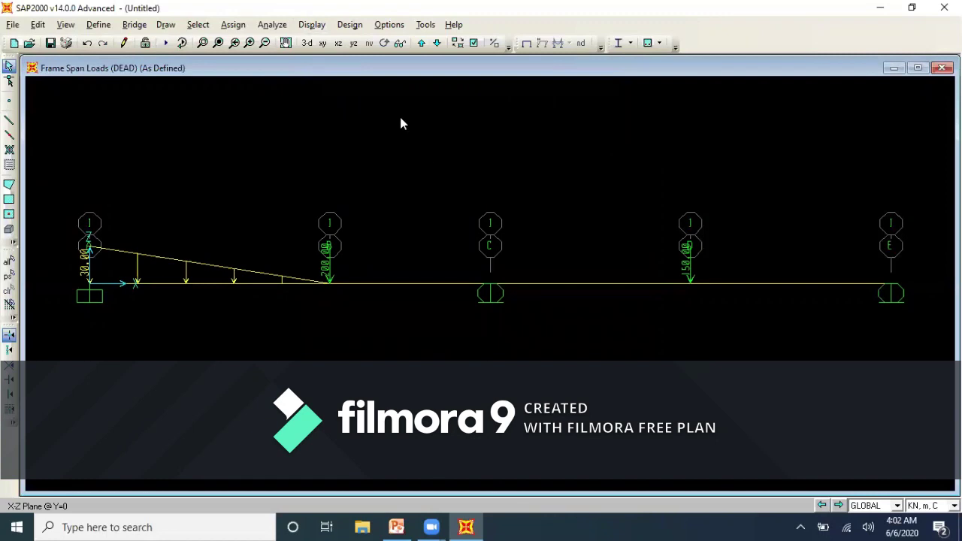
click(307, 44)
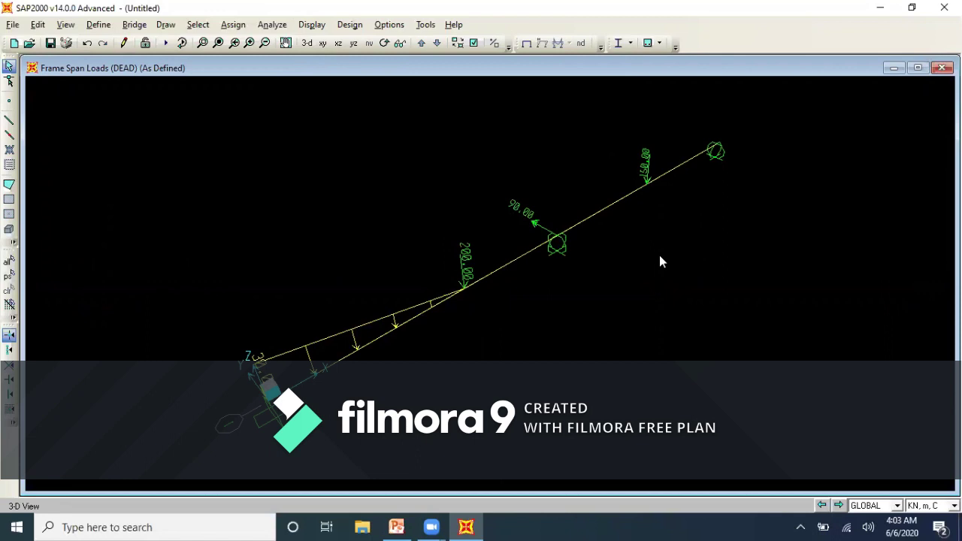
click(339, 43)
- Run the analysis for the DEAD and MODAL cases, saving the model as "Exampl 3" in the SAP2000 folder
click(165, 43)
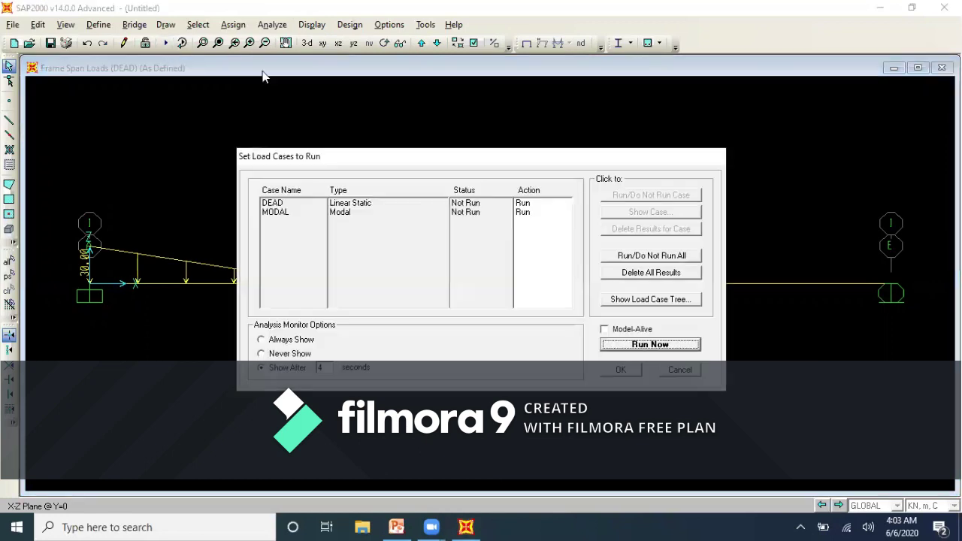
click(626, 346)
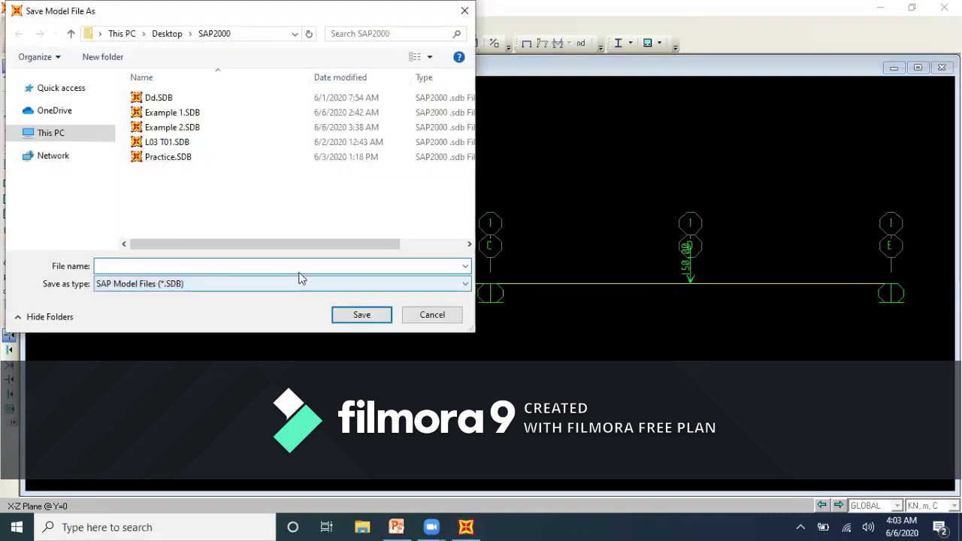
text(Exampl 3)
click(378, 308)
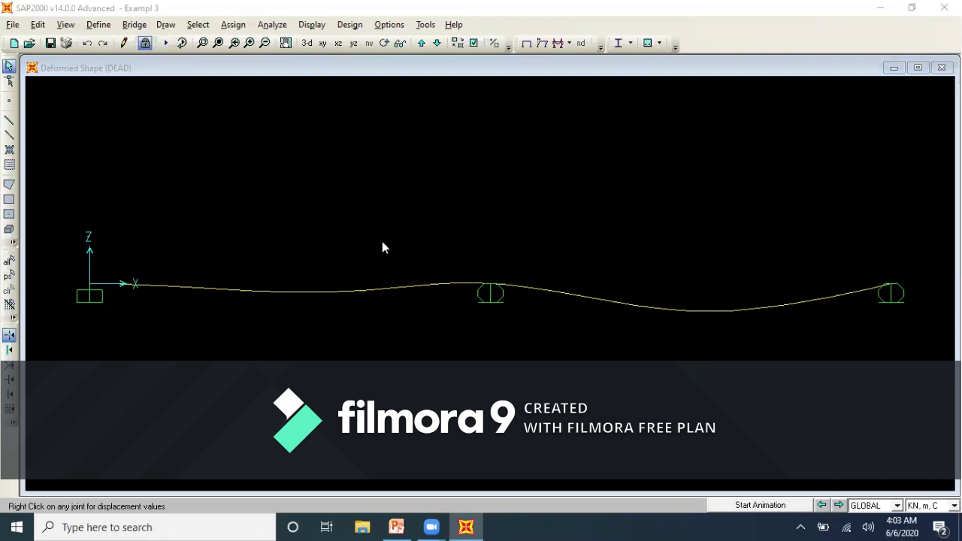
- Display the joint reactions for the 1.2DL combination as arrows
click(570, 46)
click(574, 55)
click(570, 43)
click(569, 61)
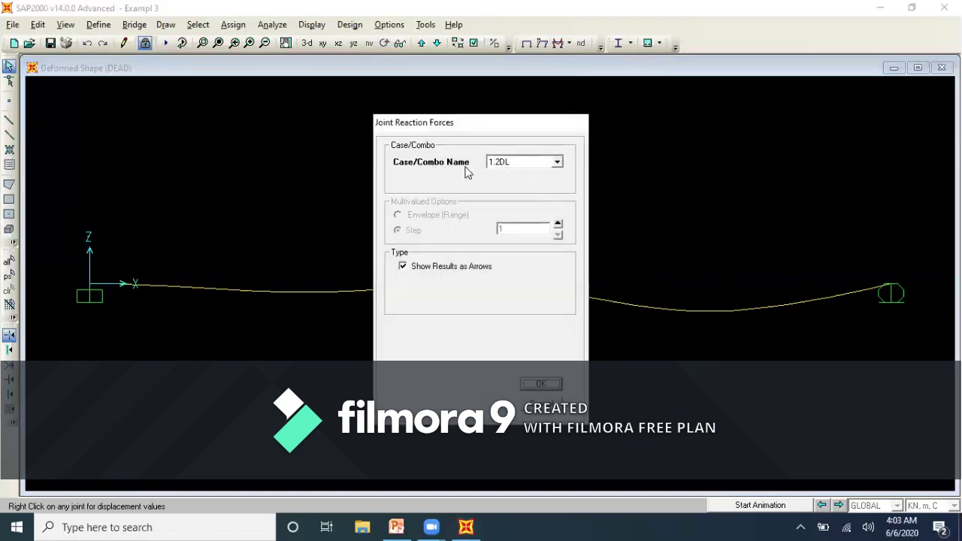
click(542, 385)
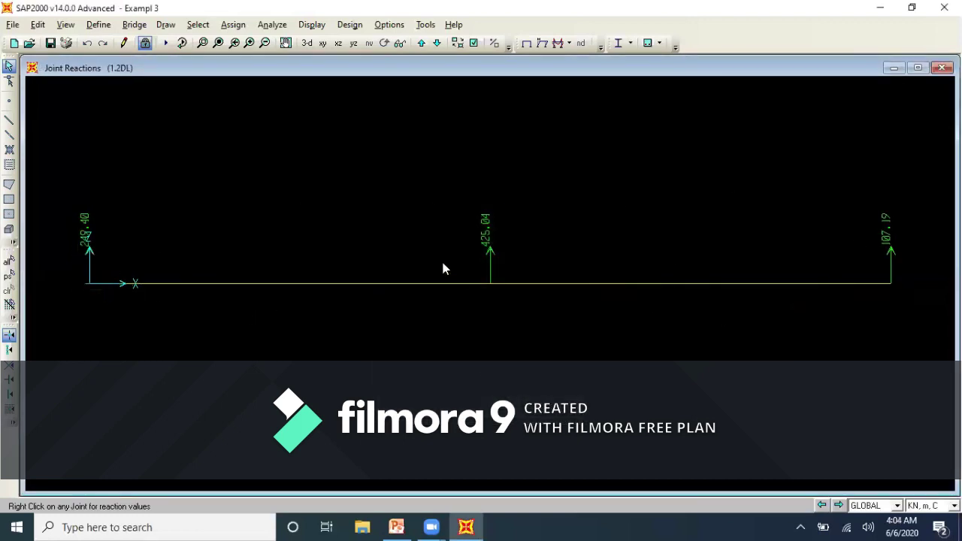
- Display the frame Moment 3-3 diagram for the 1.2DL combination with values shown on the diagram
click(571, 44)
click(573, 47)
click(567, 44)
click(574, 79)
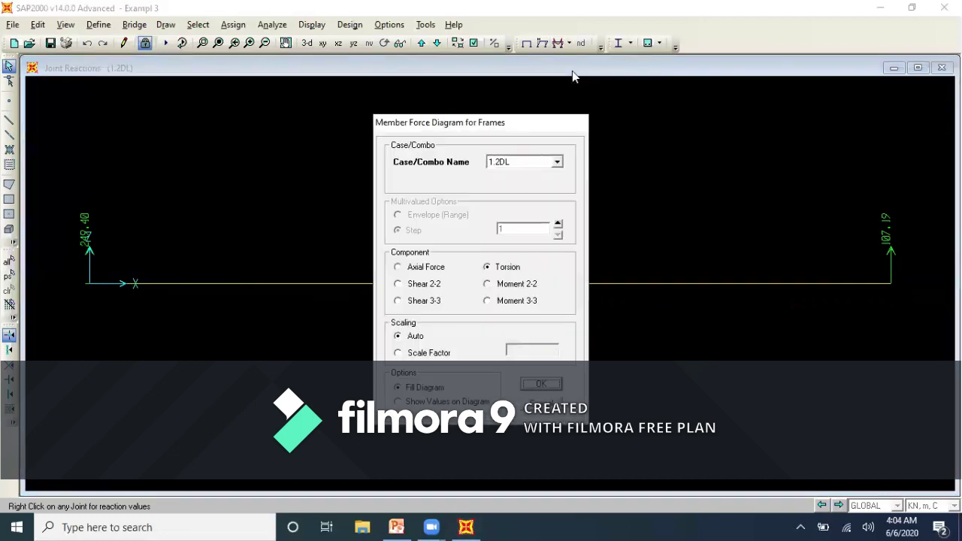
click(493, 301)
click(398, 402)
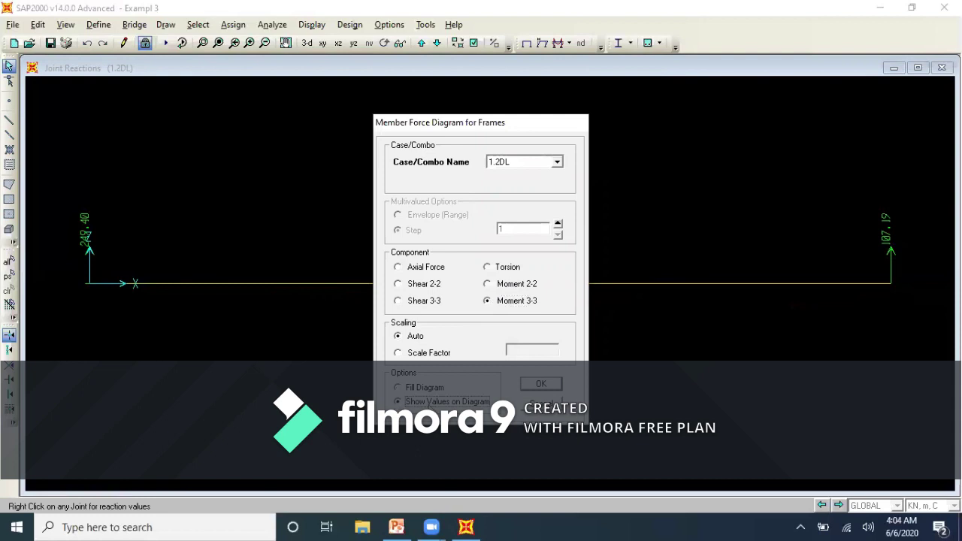
click(529, 384)
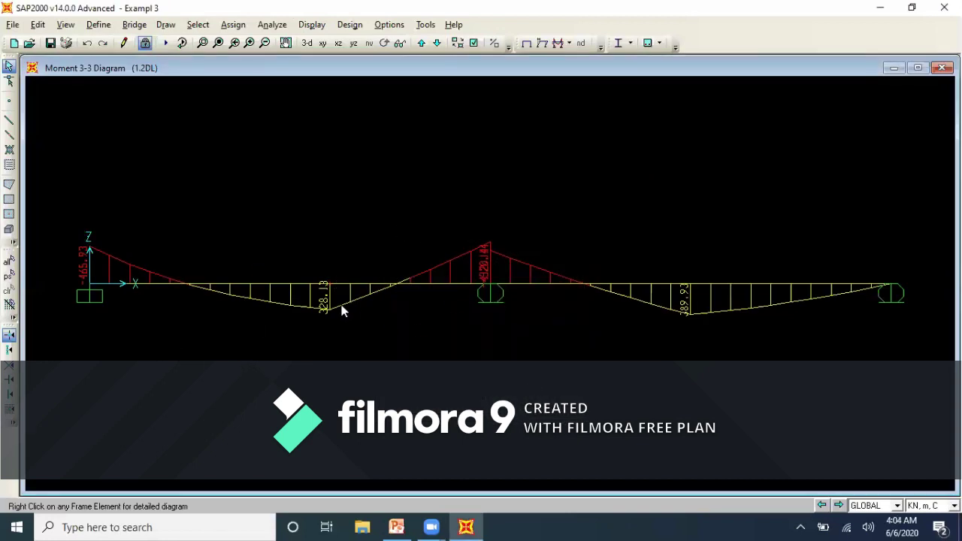
- Display the Shear 2-2 diagram for 1.2DL, then examine the detailed force diagrams of the frame from A to B
click(570, 47)
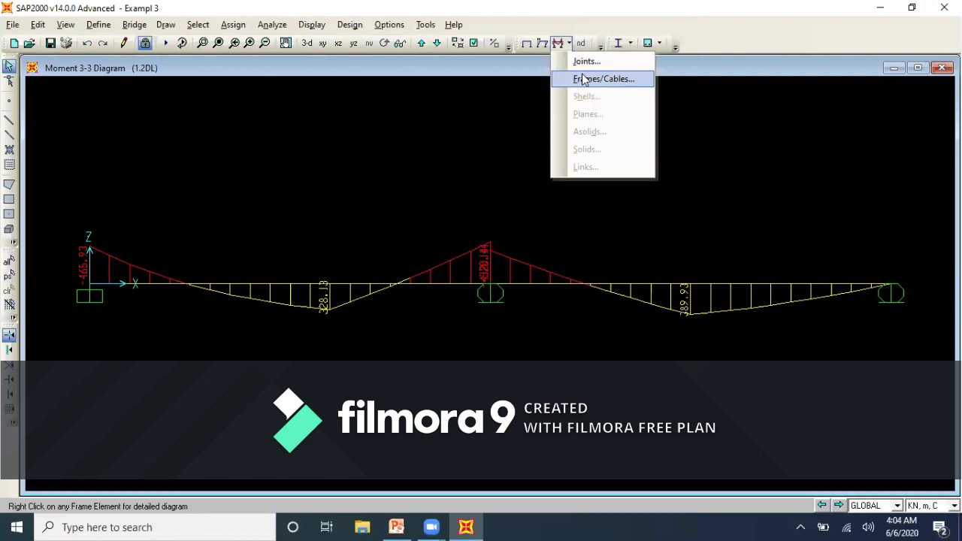
click(584, 79)
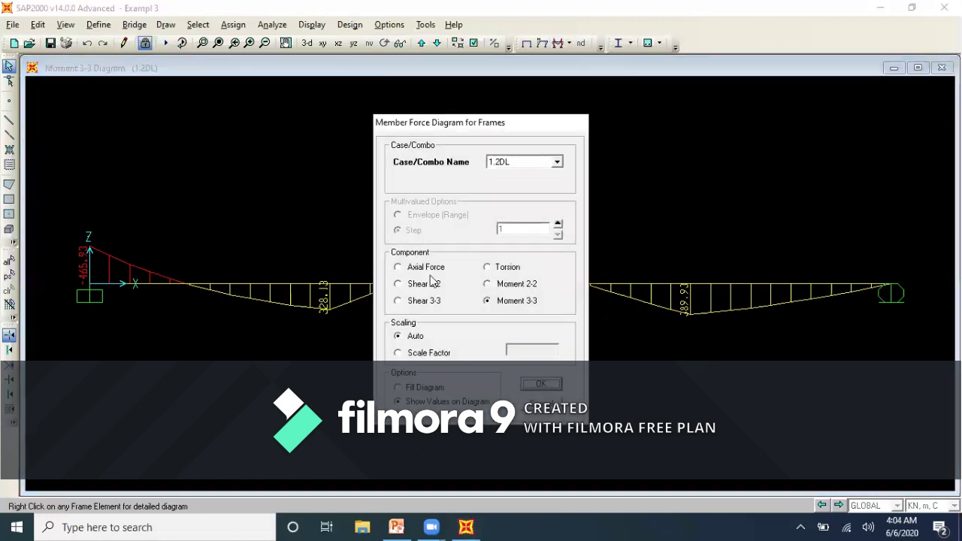
click(423, 286)
click(544, 383)
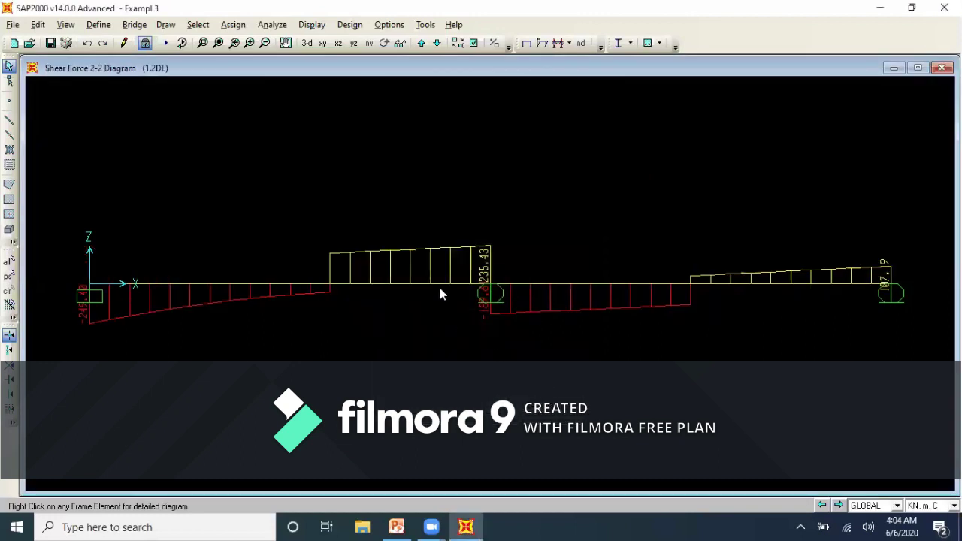
right_click(224, 285)
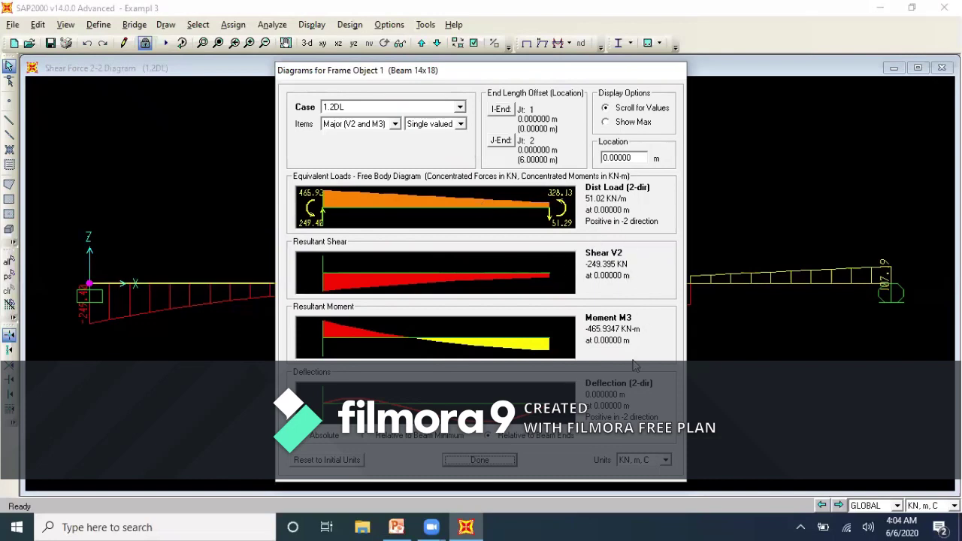
click(480, 460)
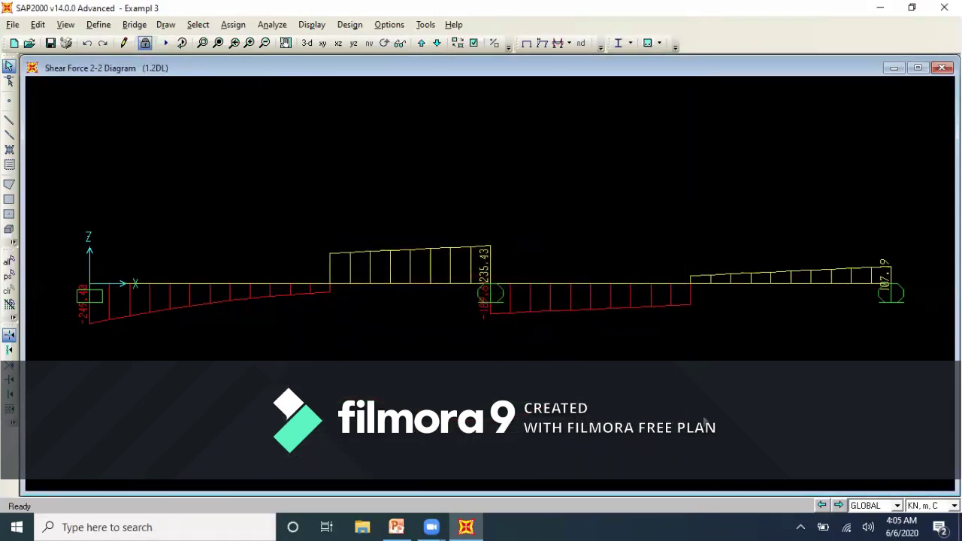